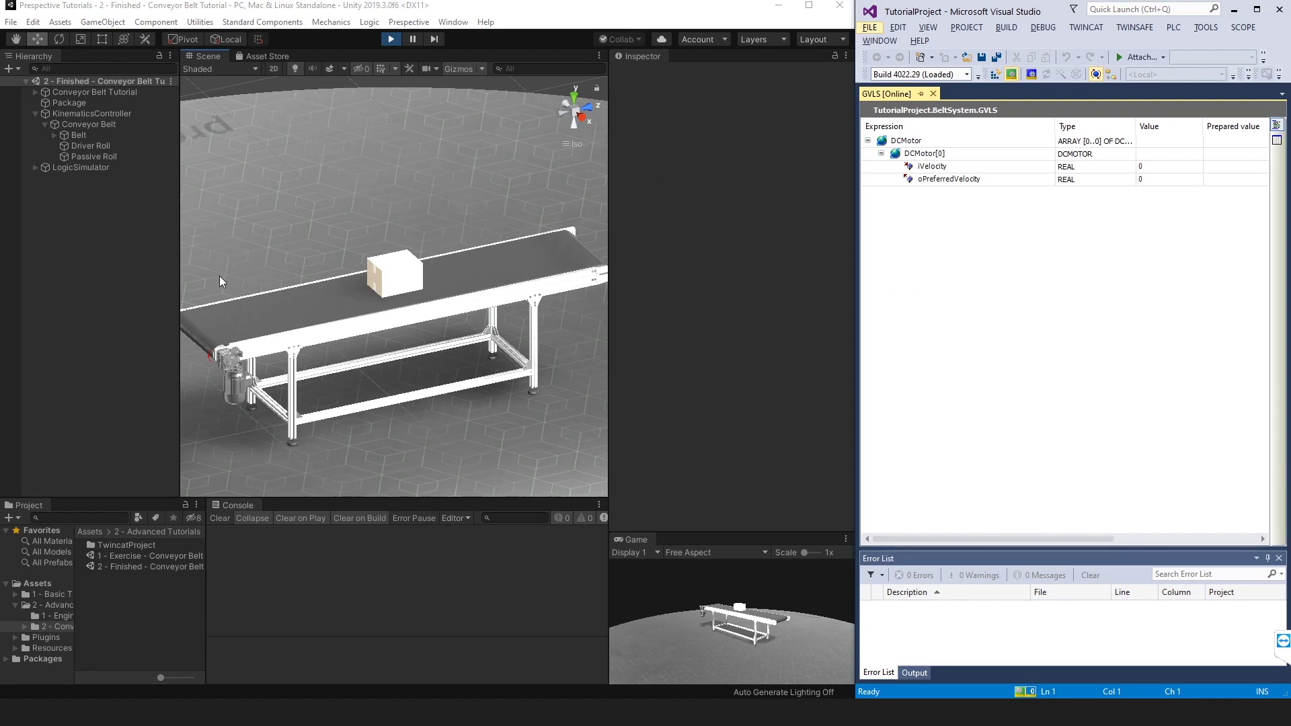
Prepare a value of 200 for the DC motor's oPreferredVelocity and write it to the BeltSystem PLC.
left_click(1216, 182)
left_click(1217, 179)
type("200")
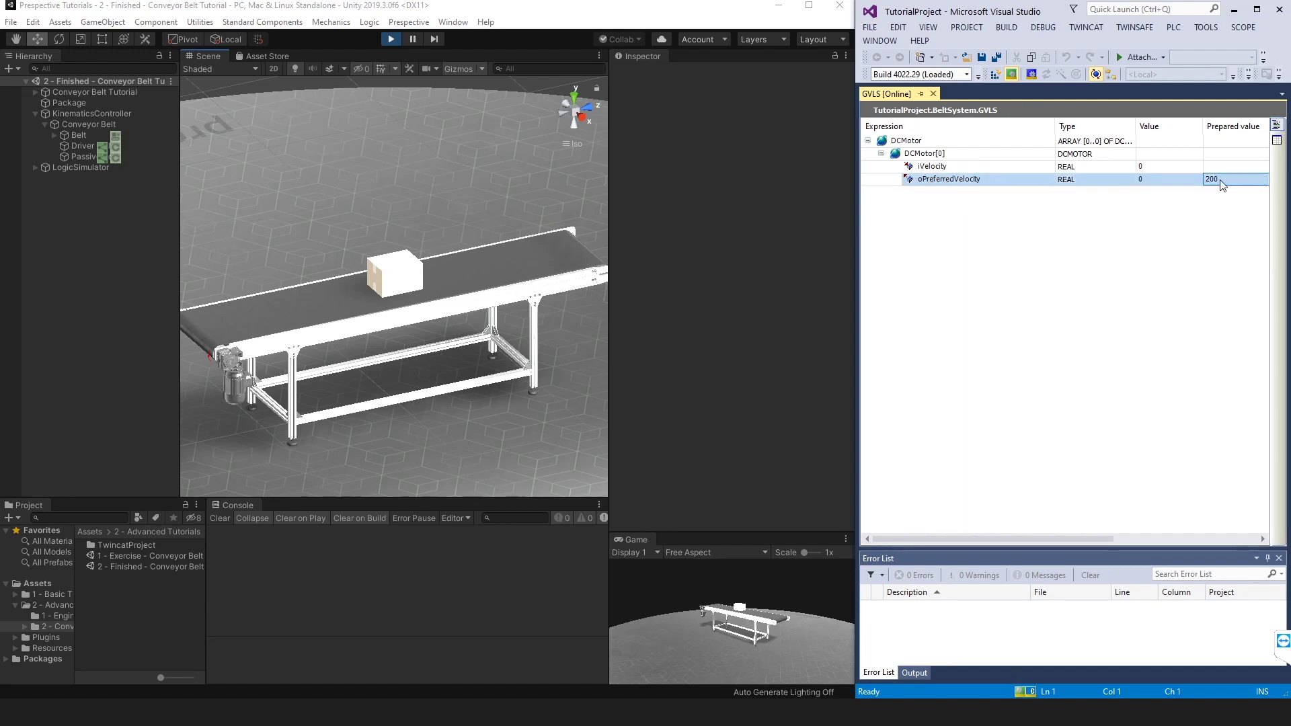
left_click(1249, 74)
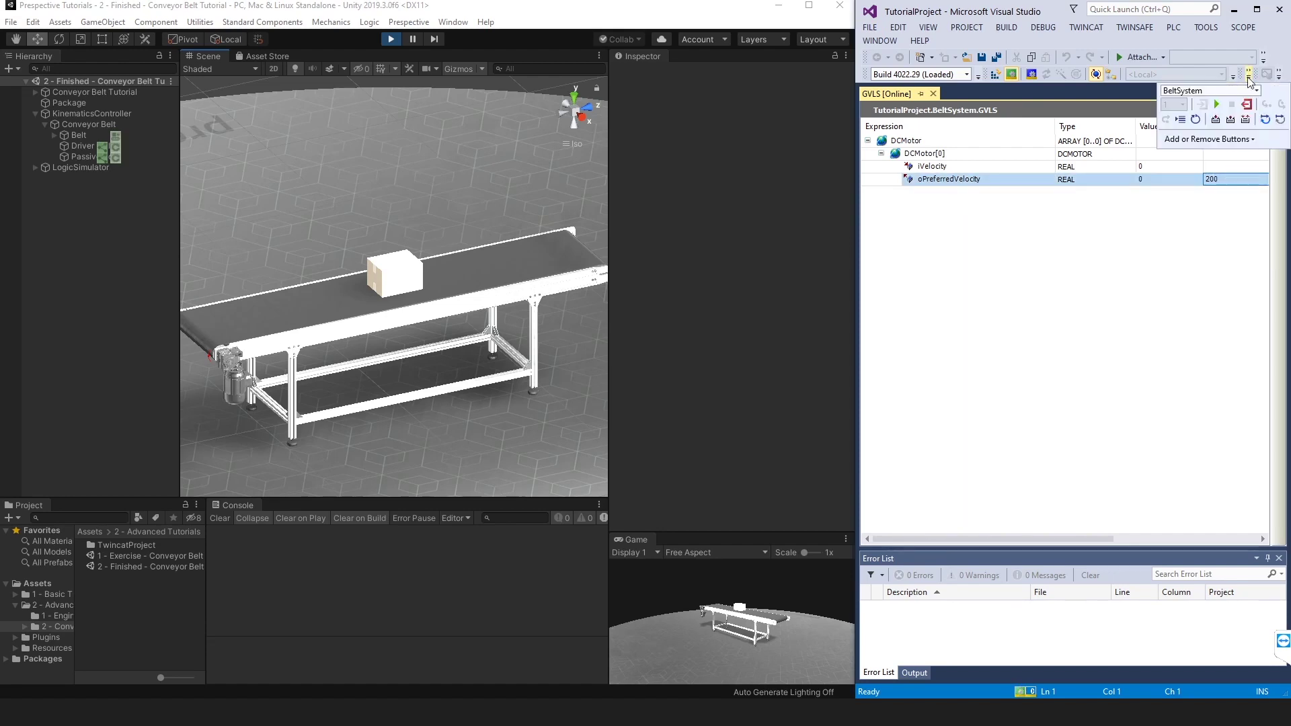
left_click(1245, 121)
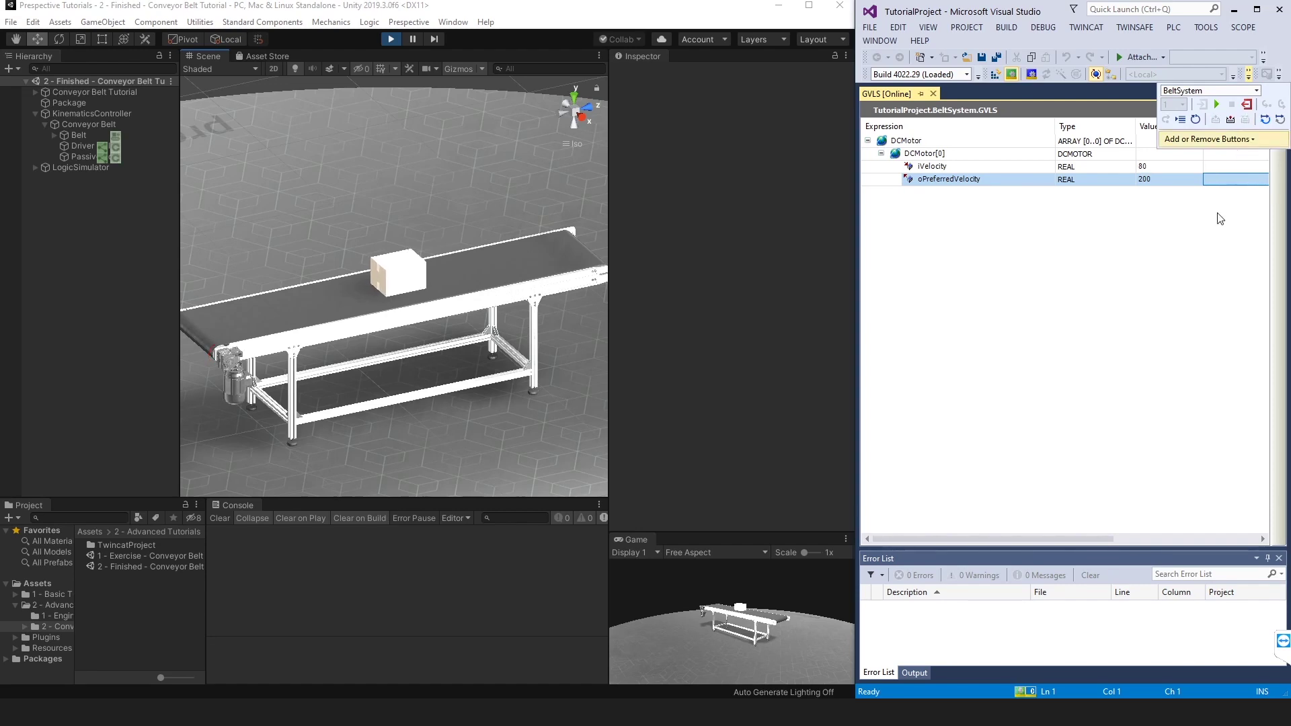
Reverse the conveyor by preparing -200 for oPreferredVelocity and writing it to the PLC.
left_click(1226, 182)
type("-200")
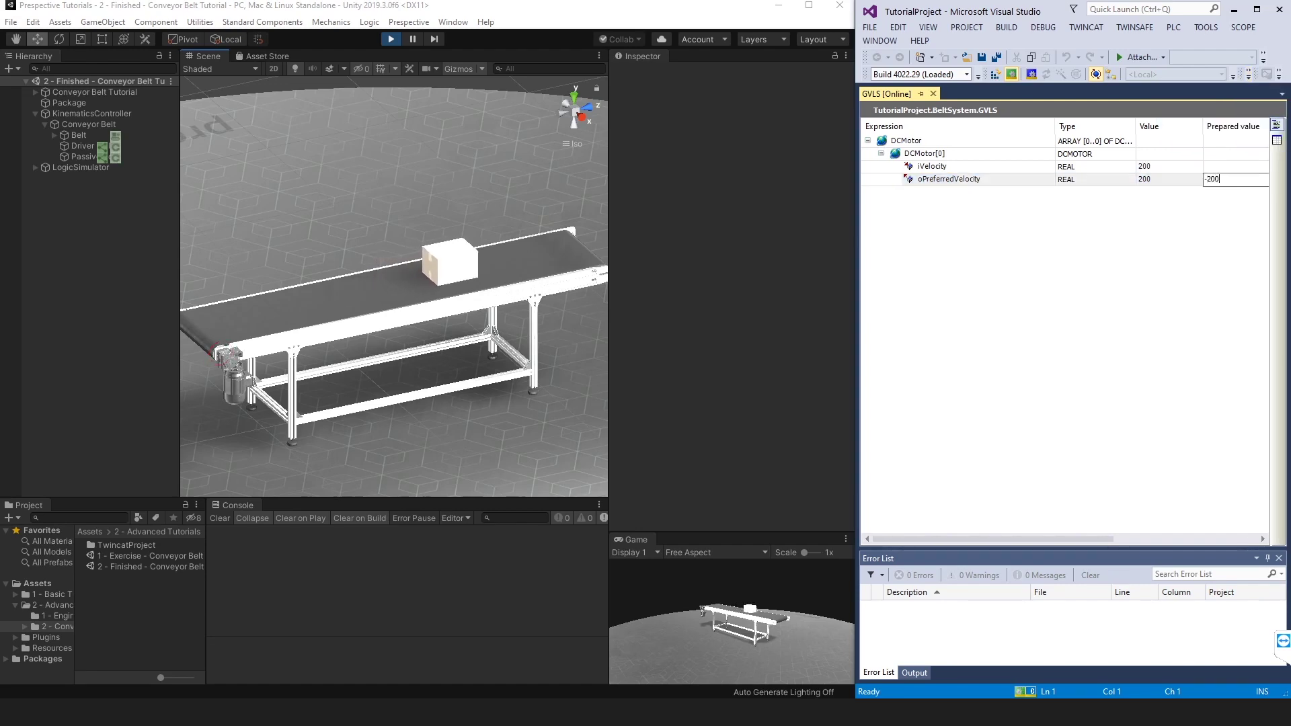
left_click(1249, 74)
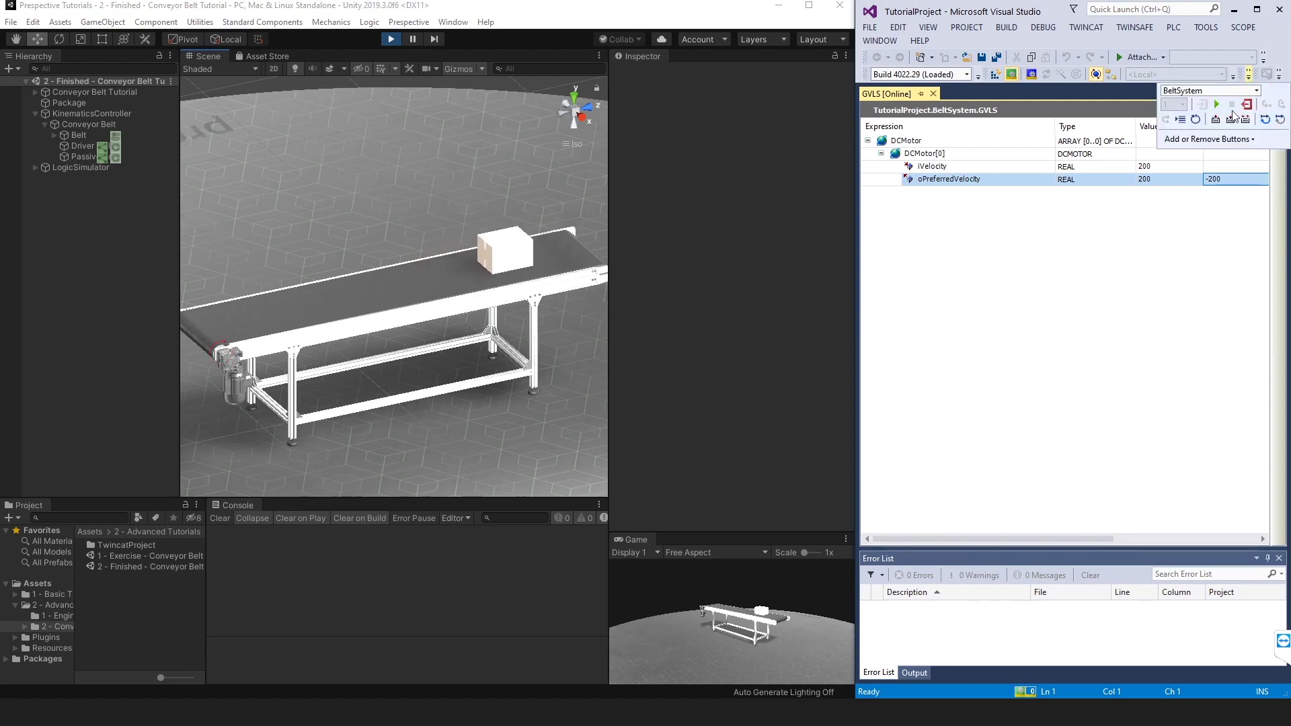
left_click(1245, 120)
Stop the conveyor by preparing 0 for oPreferredVelocity and writing it to the PLC.
left_click(1230, 204)
left_click(1232, 181)
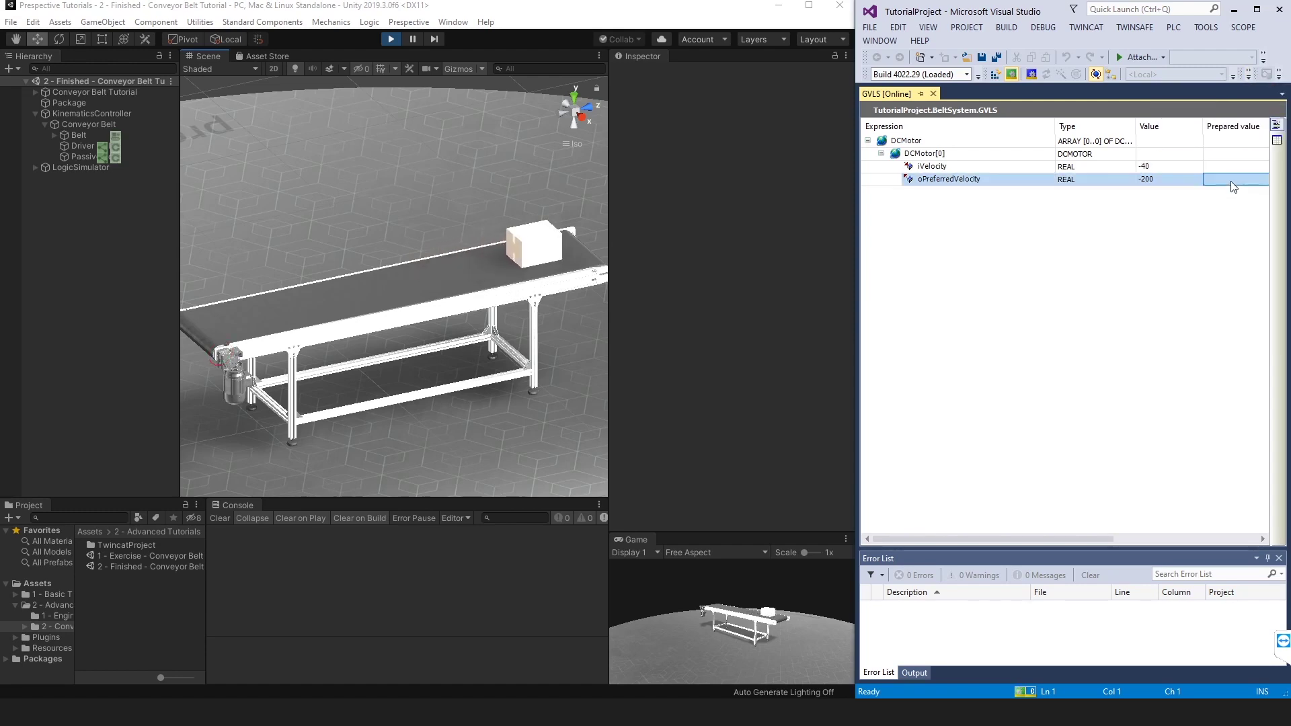
type("0")
key("Return")
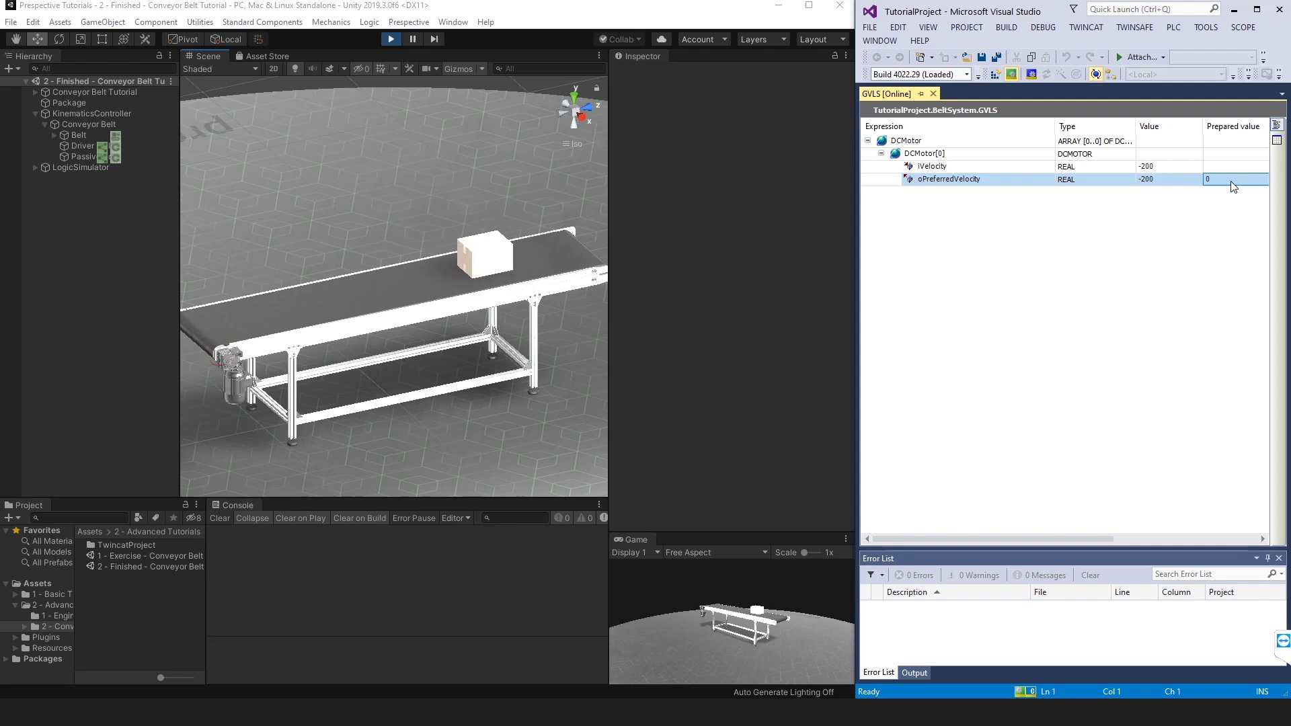
left_click(1252, 77)
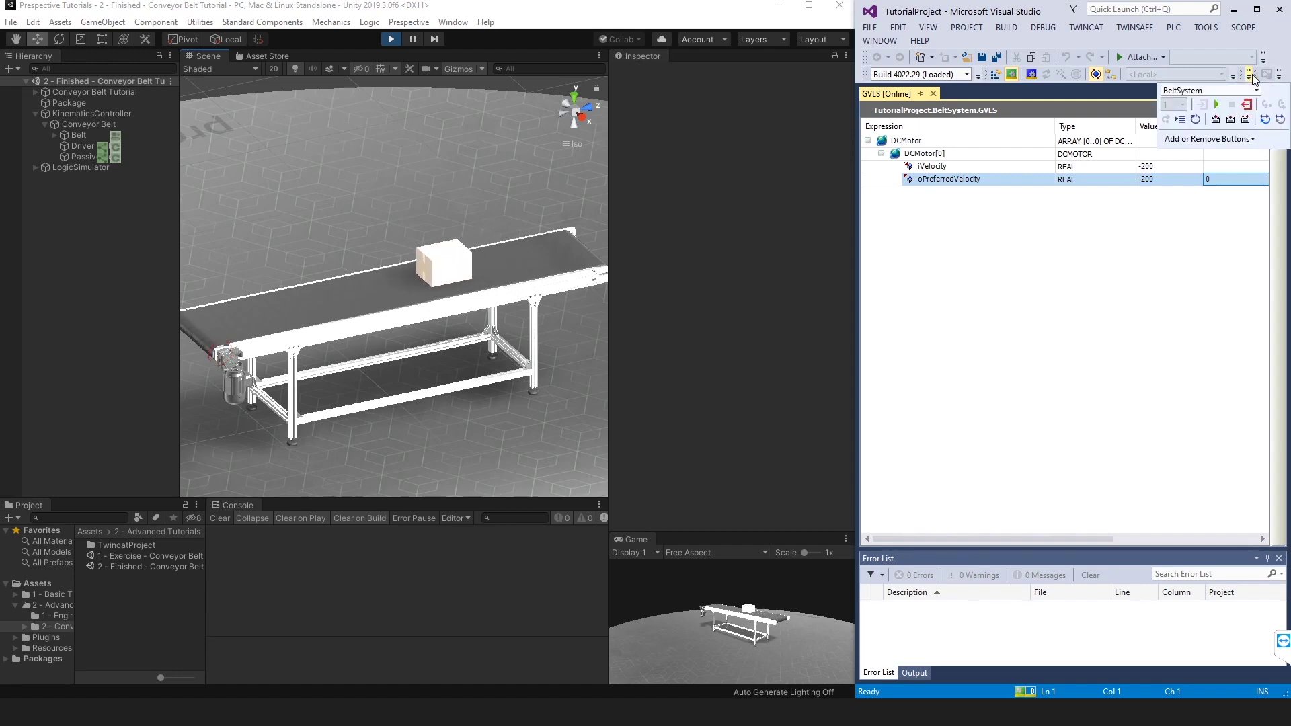
left_click(1246, 119)
left_click(947, 290)
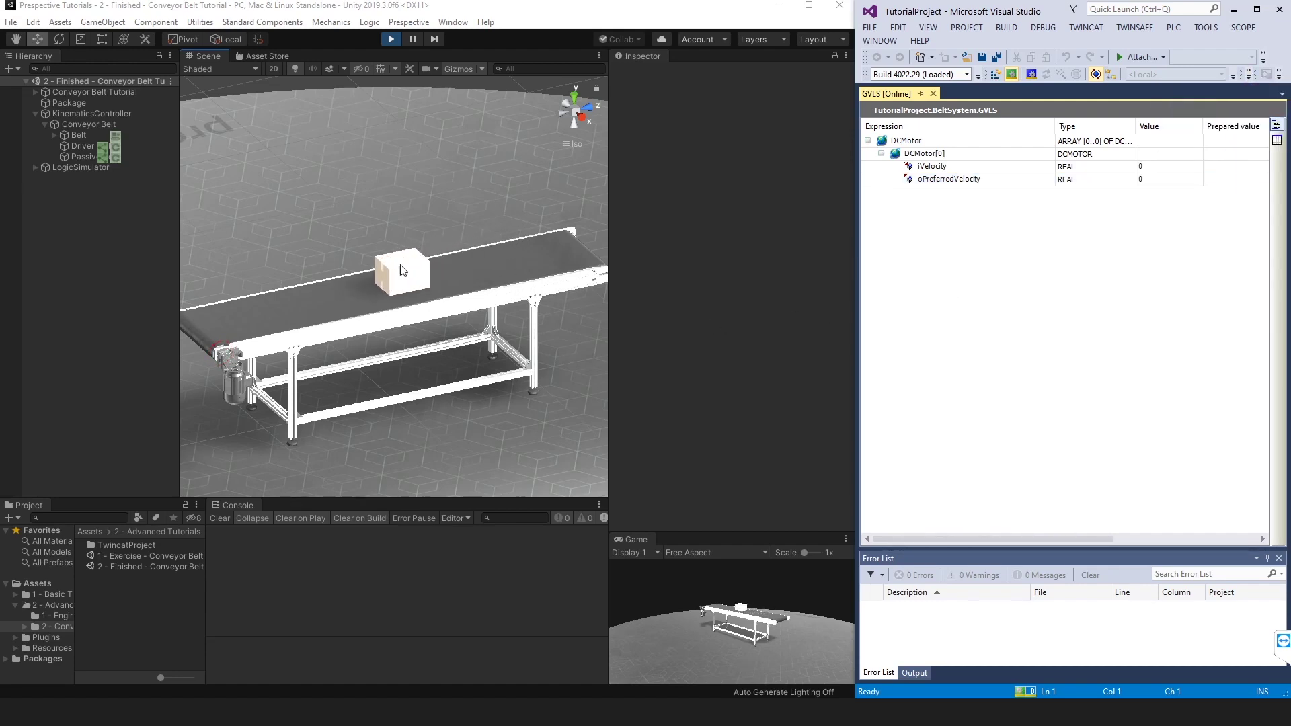
Switch to a maximized Unity editor, exit play mode and open the "1 - Exercise - Conveyor Belt Tutorial" scene.
left_click(646, 303)
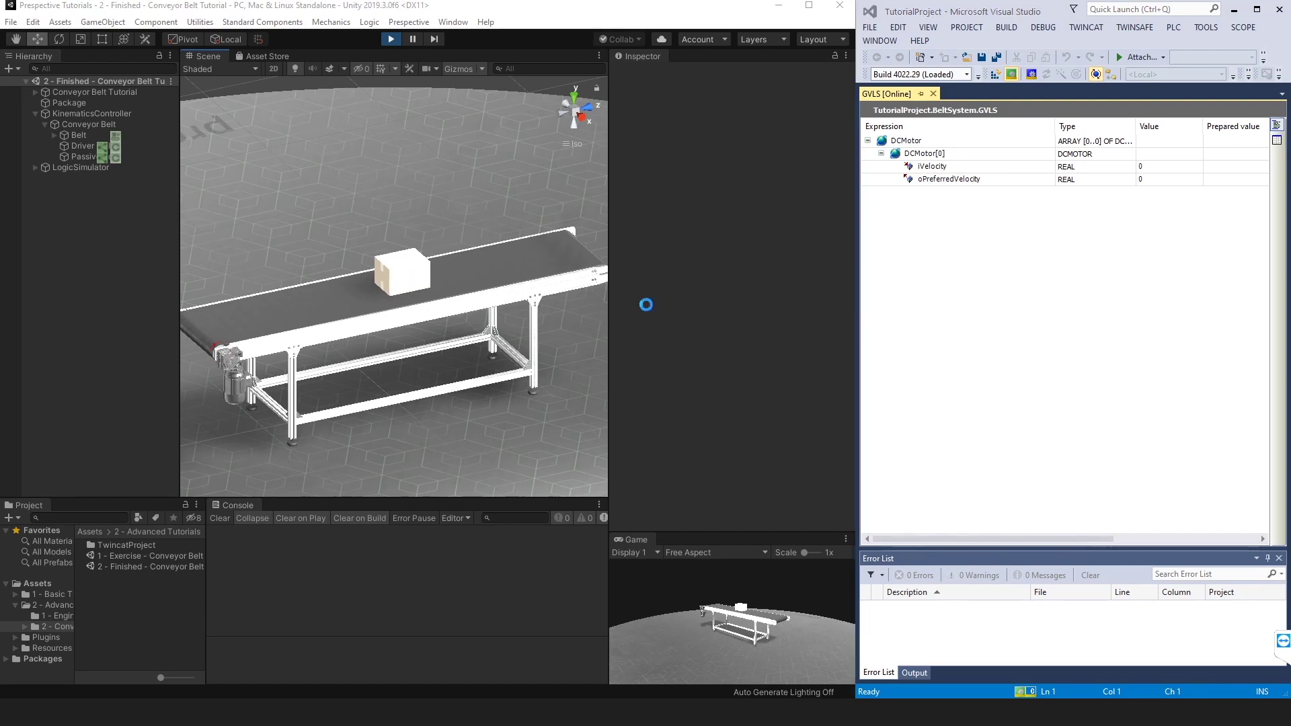
key("super+Up")
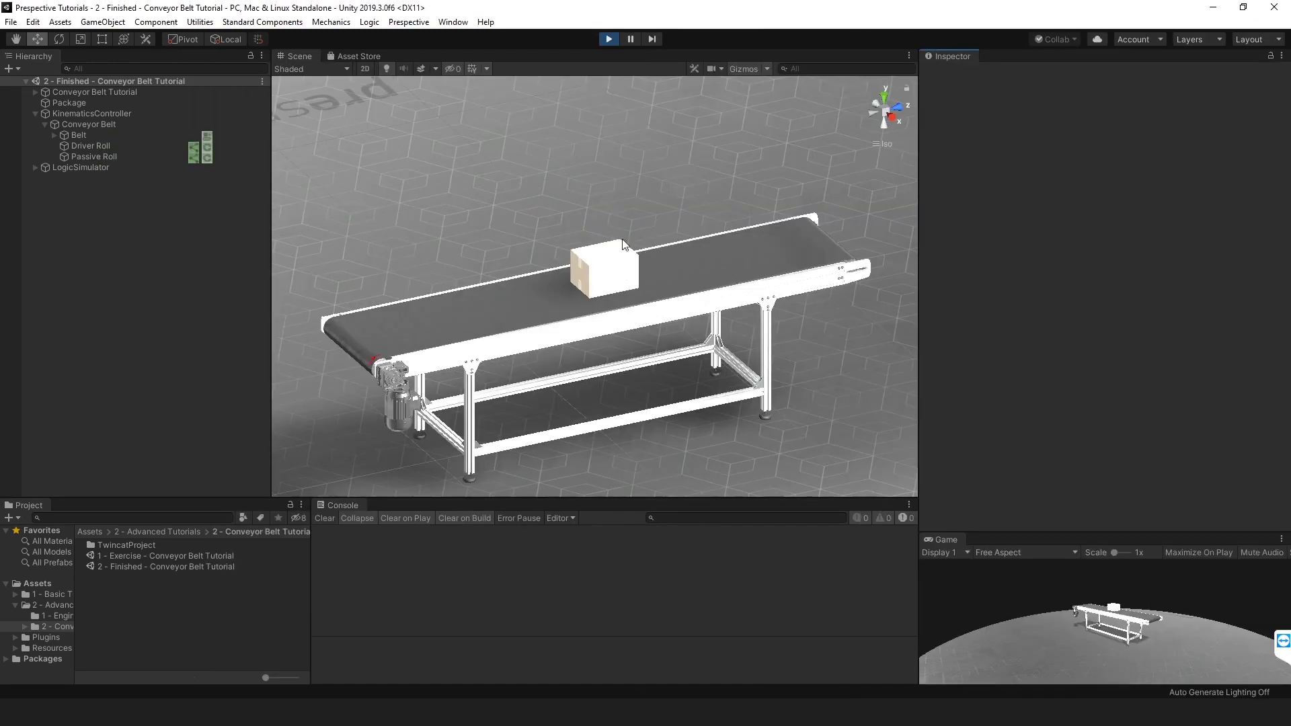
left_click(607, 43)
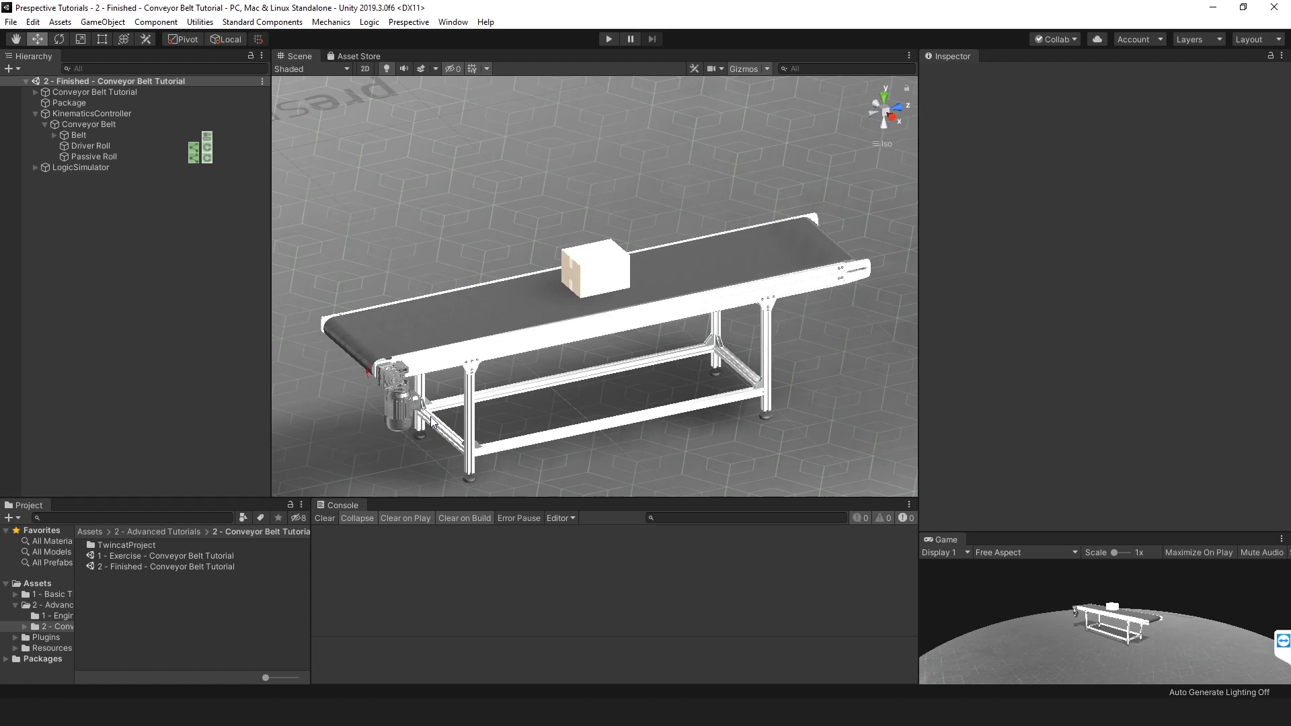
double_click(227, 555)
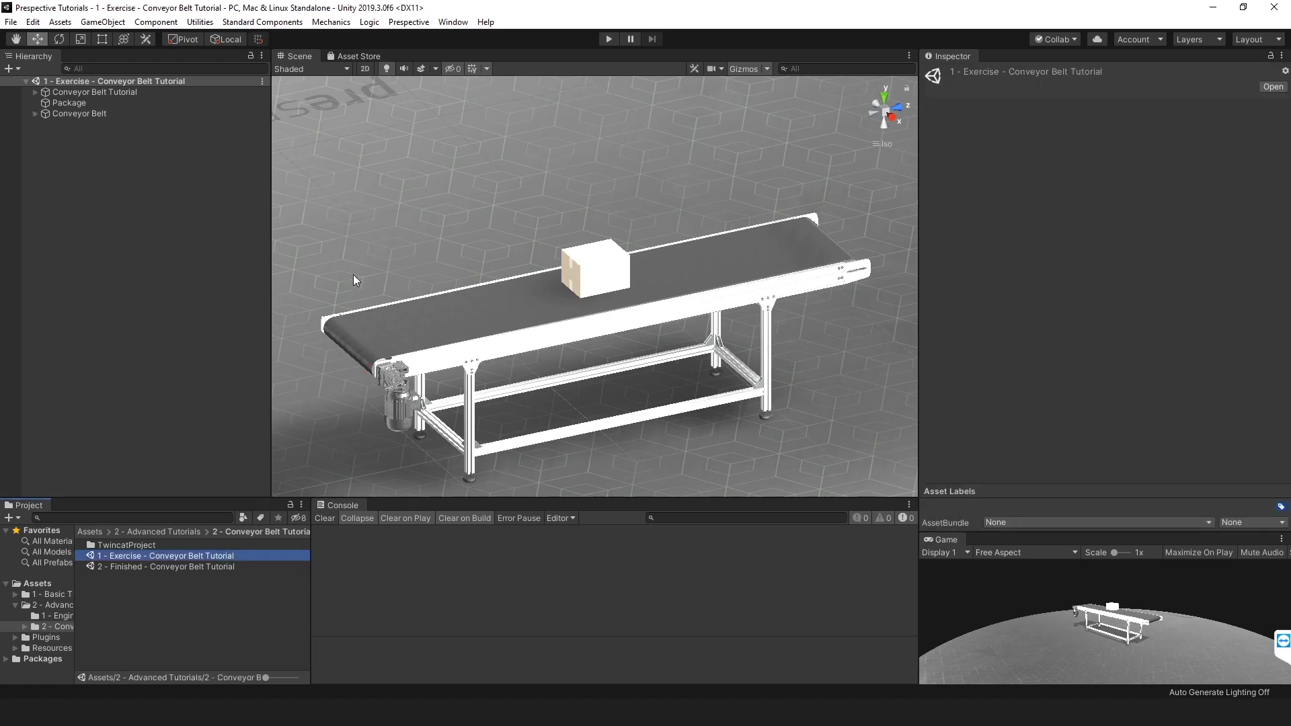
Expand the Conveyor Belt and Conveyor Belt Tutorial objects and review the tutorial's task list and component entries.
left_click(35, 113)
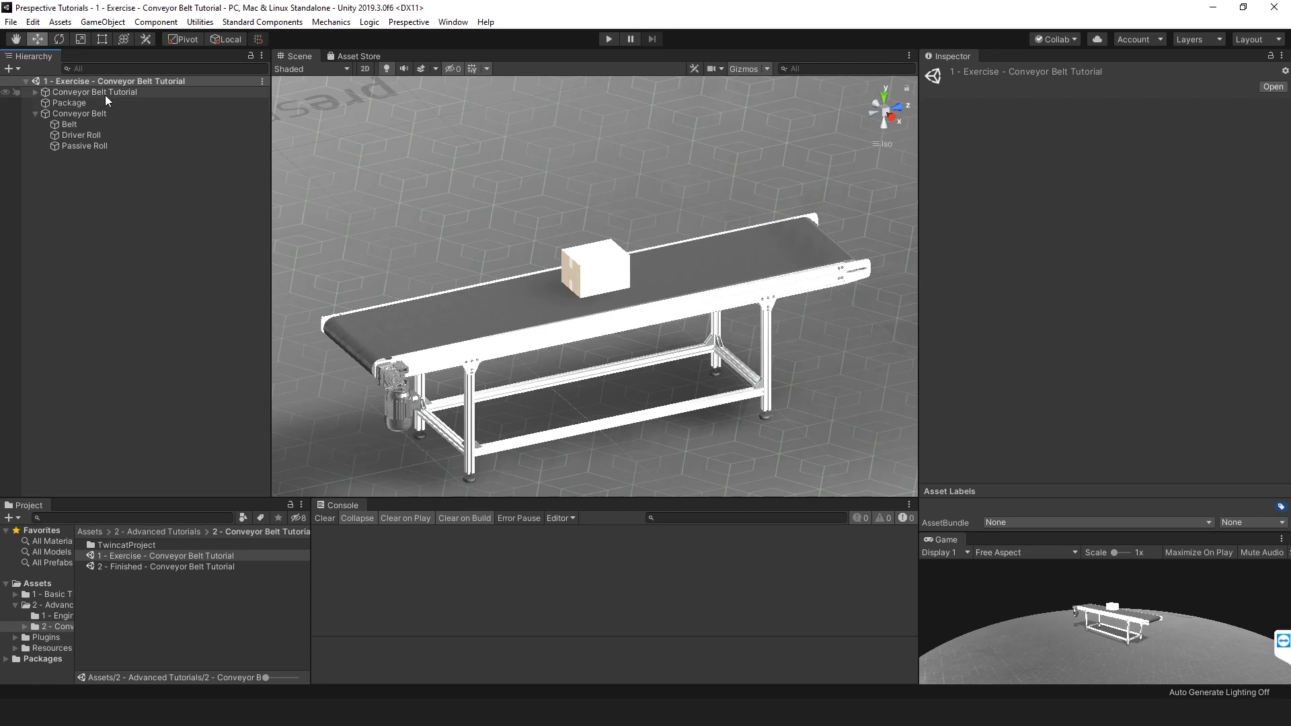
left_click(38, 94)
left_click(35, 92)
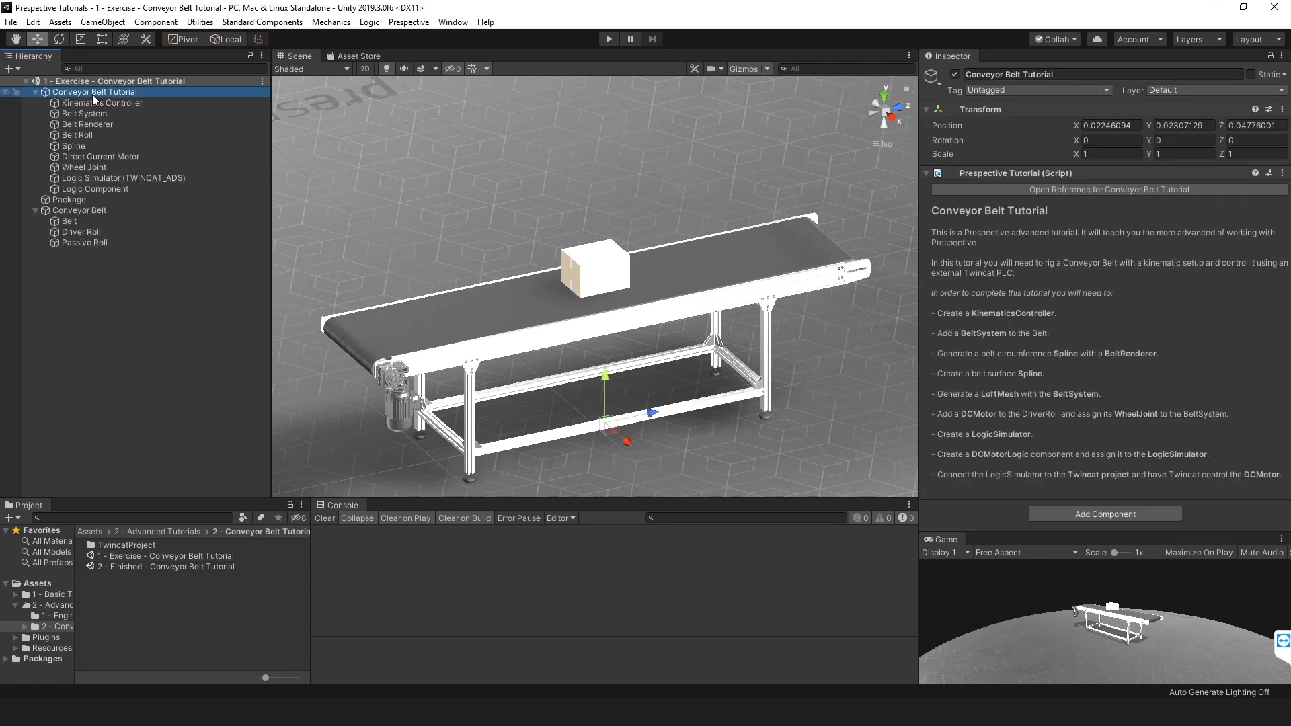
left_click(86, 112)
left_click(88, 124)
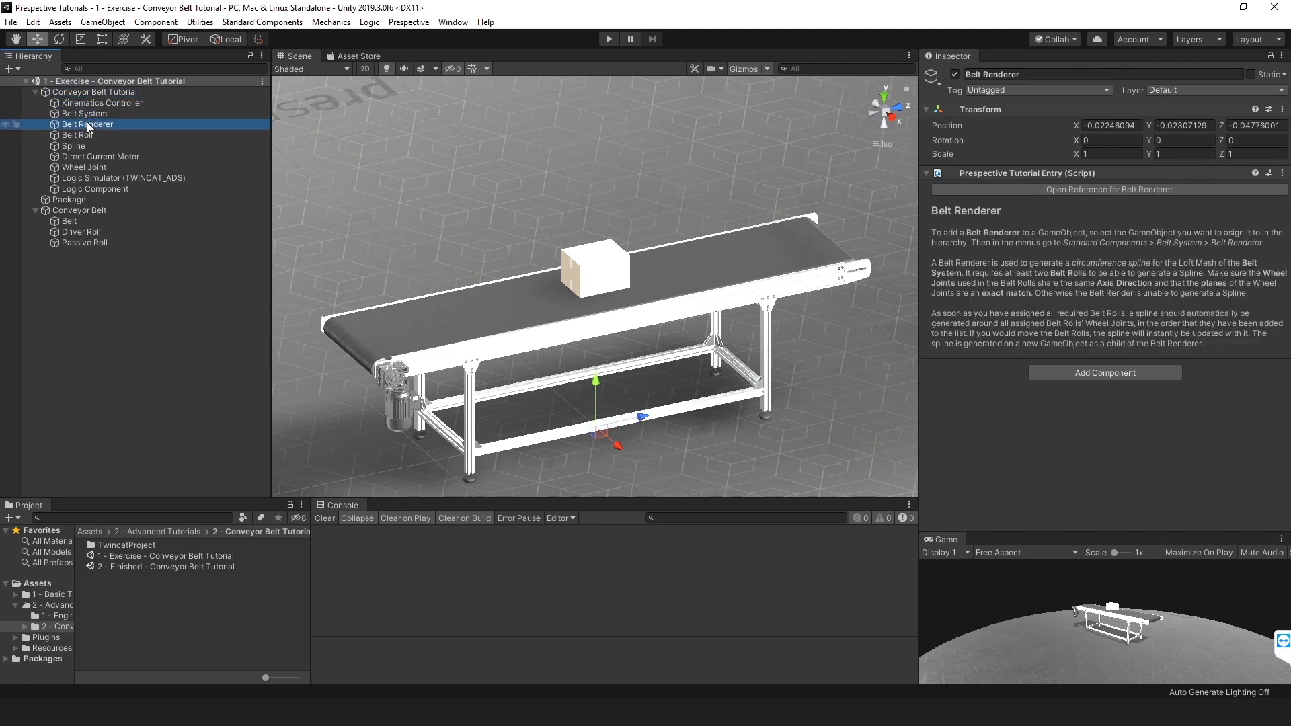
left_click(81, 136)
left_click(79, 147)
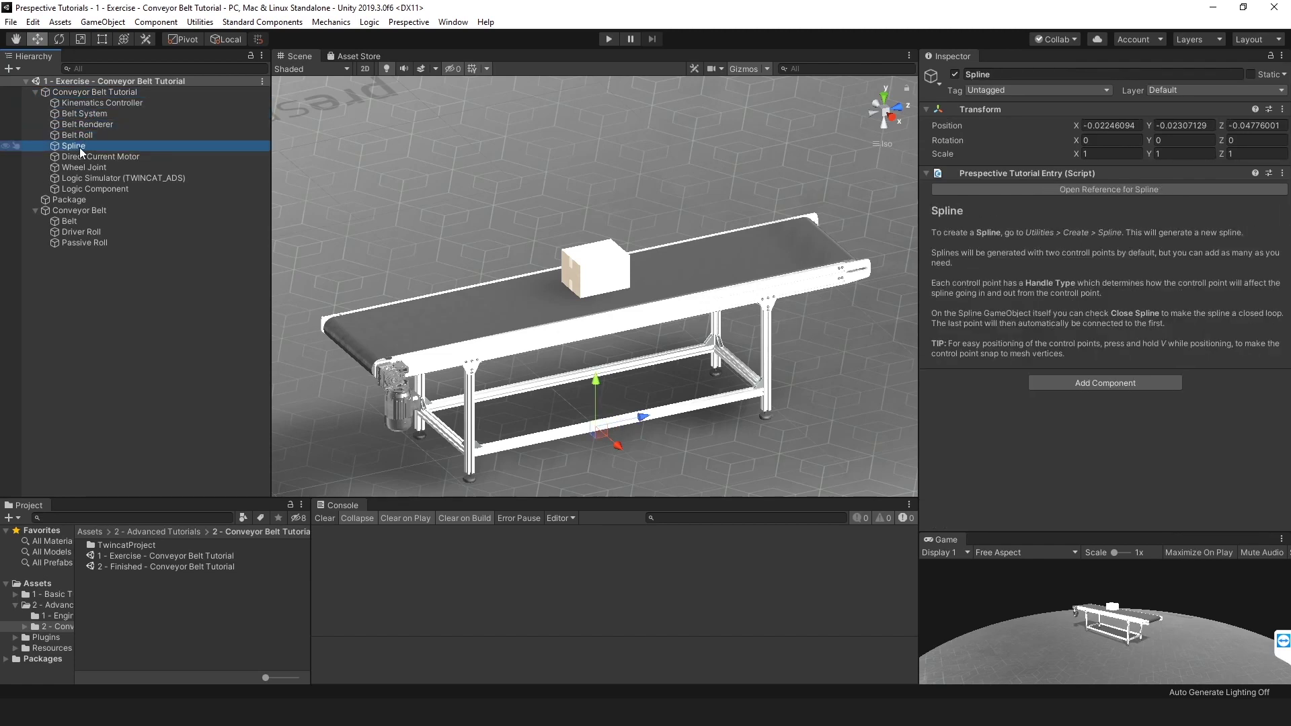
left_click(86, 156)
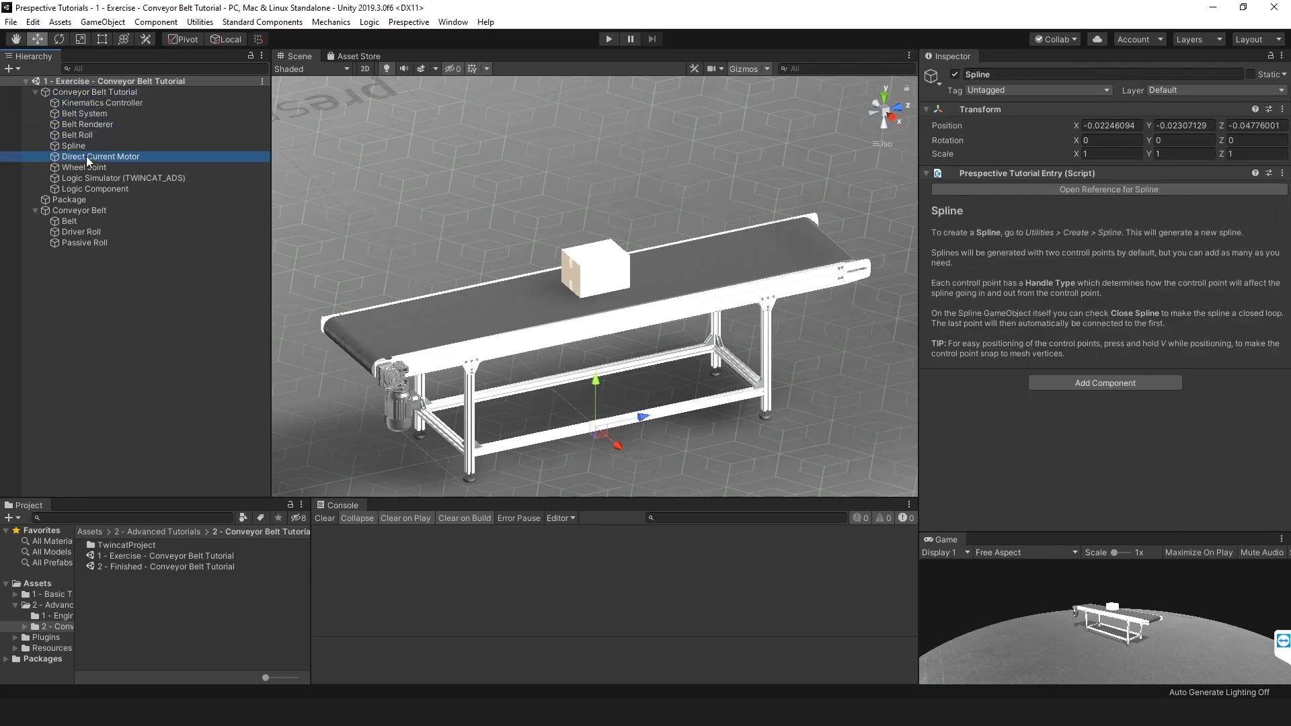
left_click(102, 94)
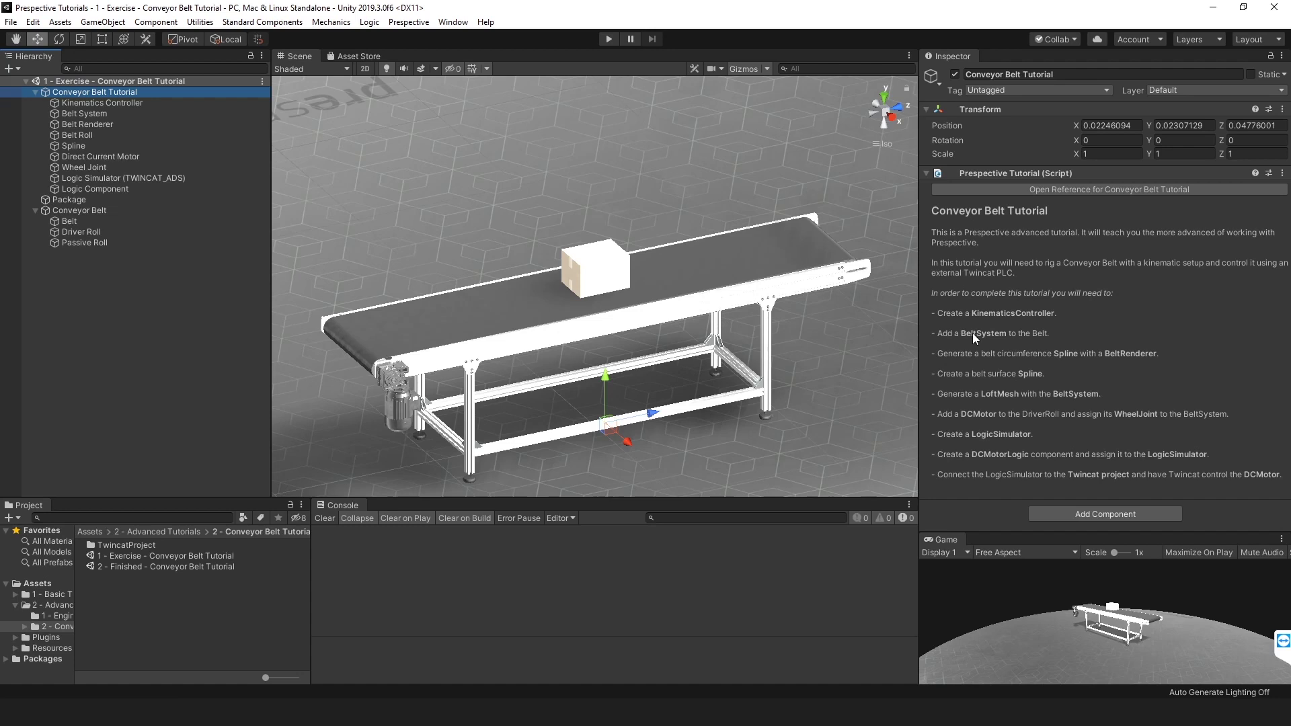
Add a Kinematics Controller at the scene root and nest the Conveyor Belt object under it.
left_click(67, 277)
right_click(73, 270)
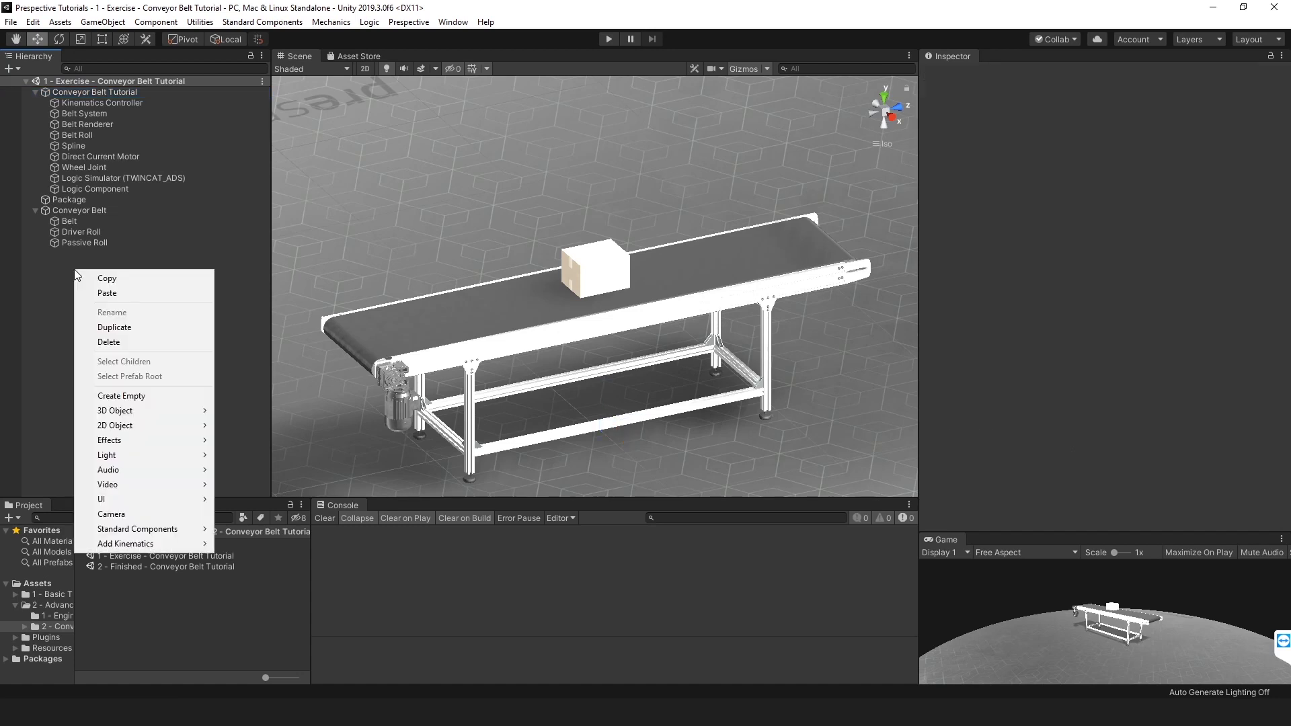
mouse_move(171, 529)
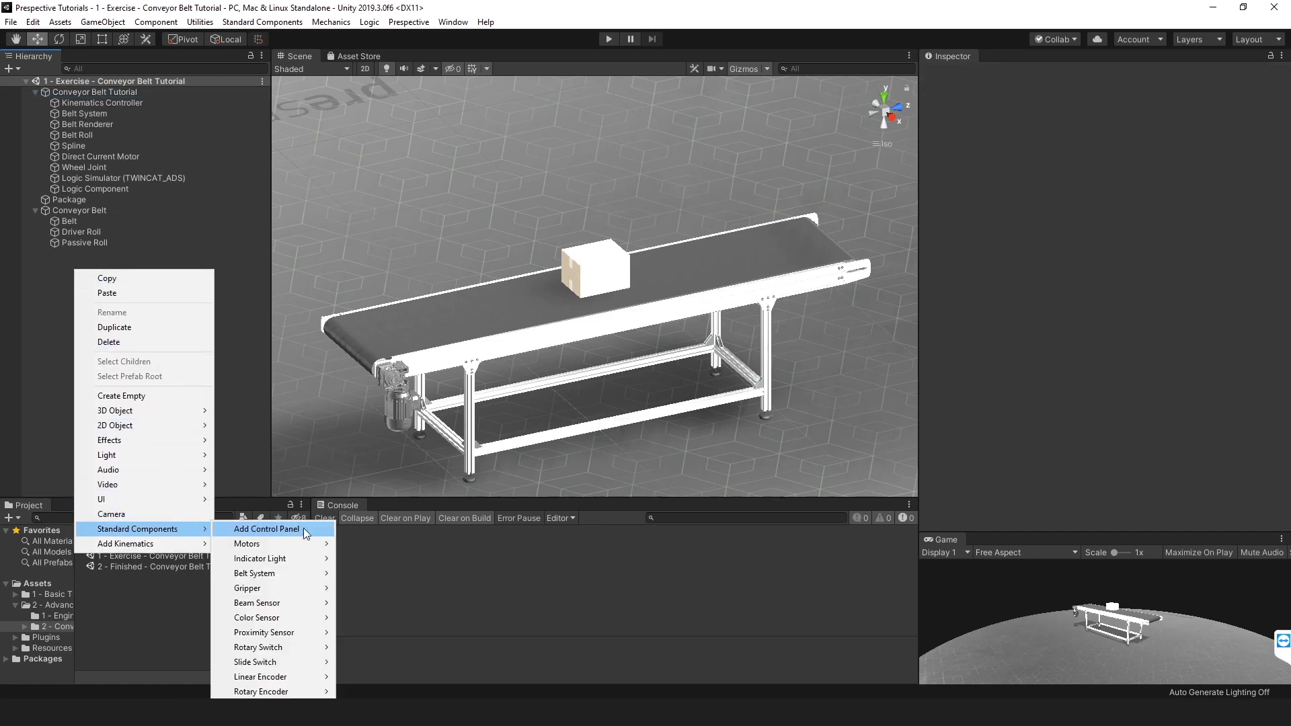
mouse_move(302, 550)
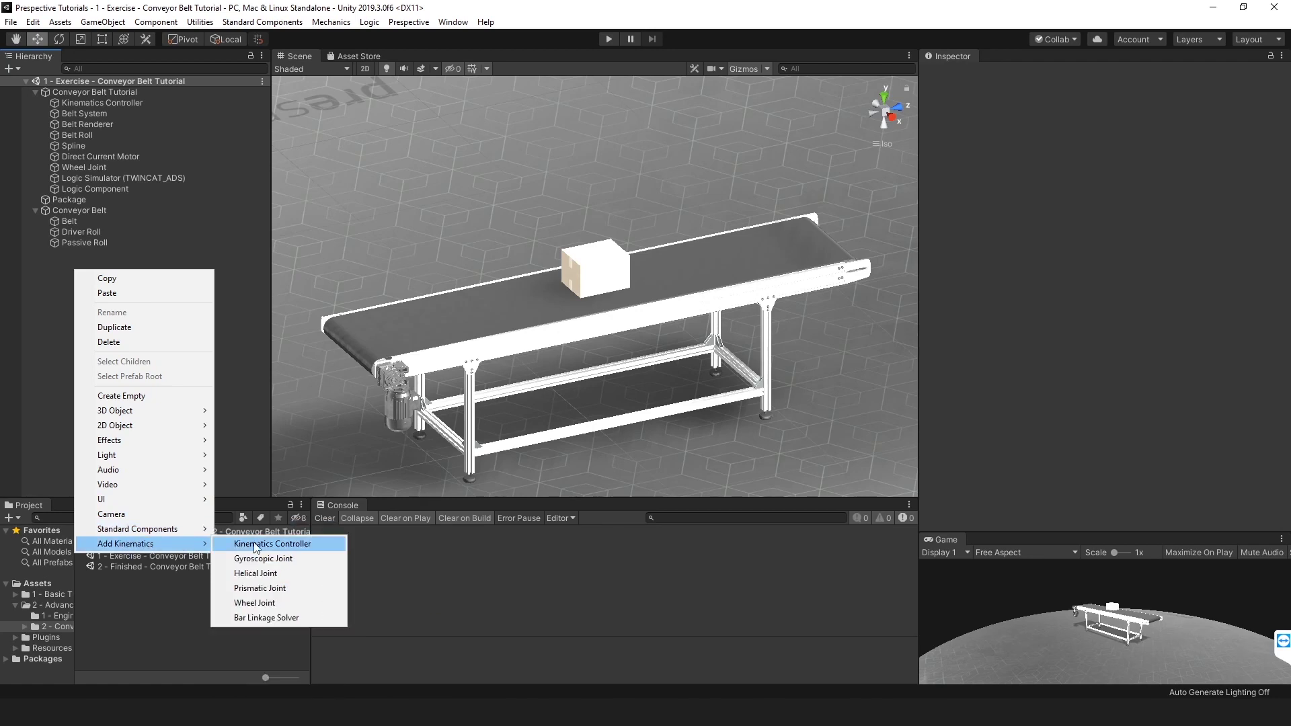
left_click(312, 542)
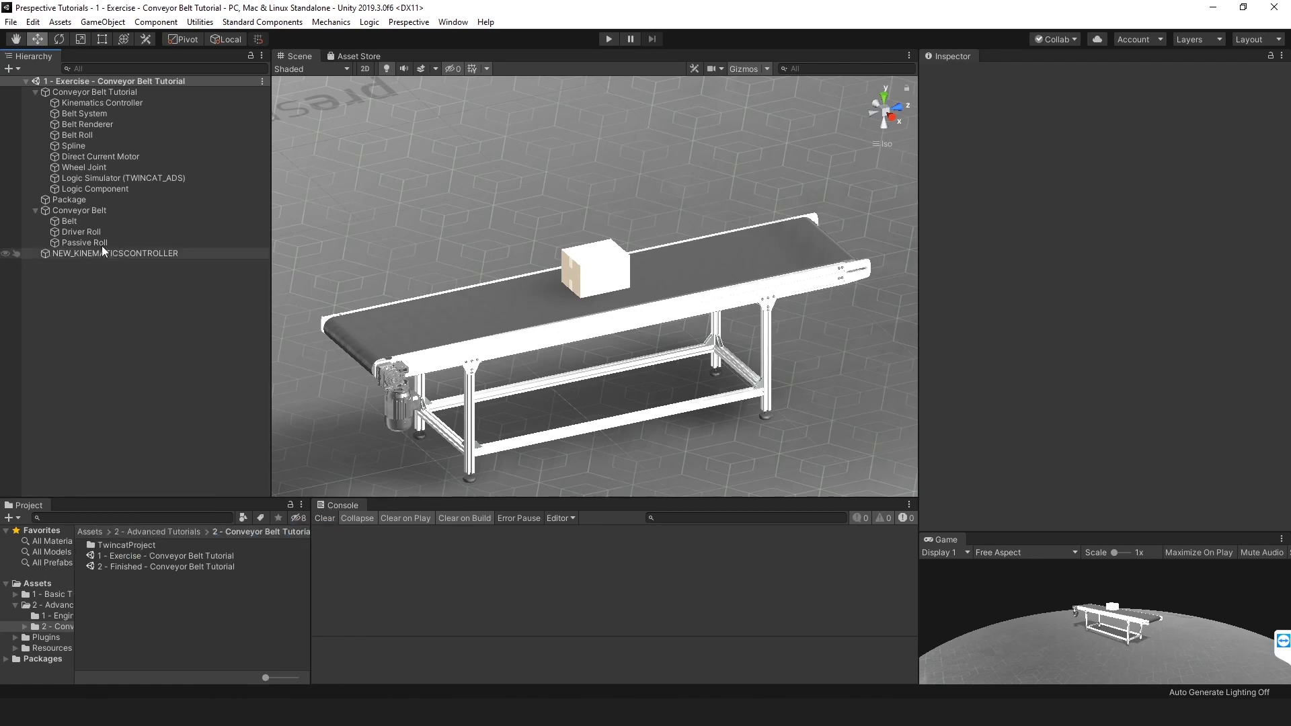
left_click(80, 210)
left_click_drag(80, 210, 114, 253)
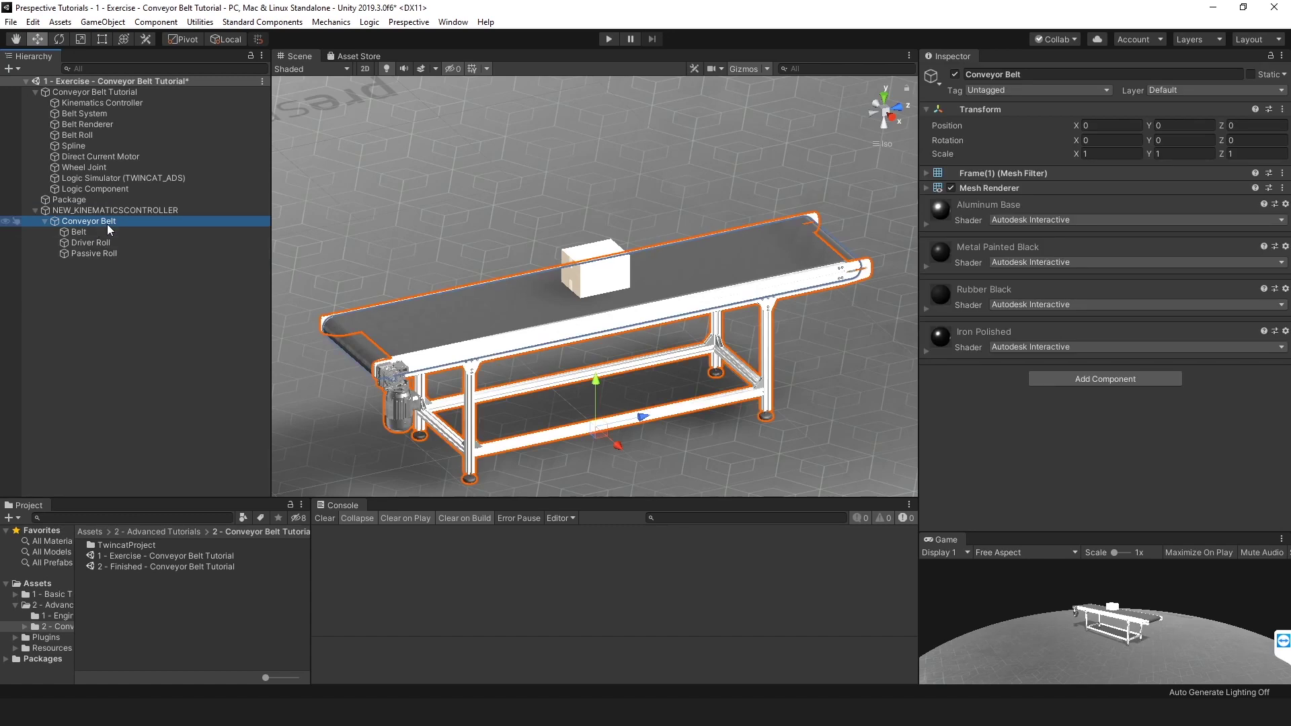
Consult the tutorial task list and add a Belt System physical component to the Belt object.
left_click(148, 95)
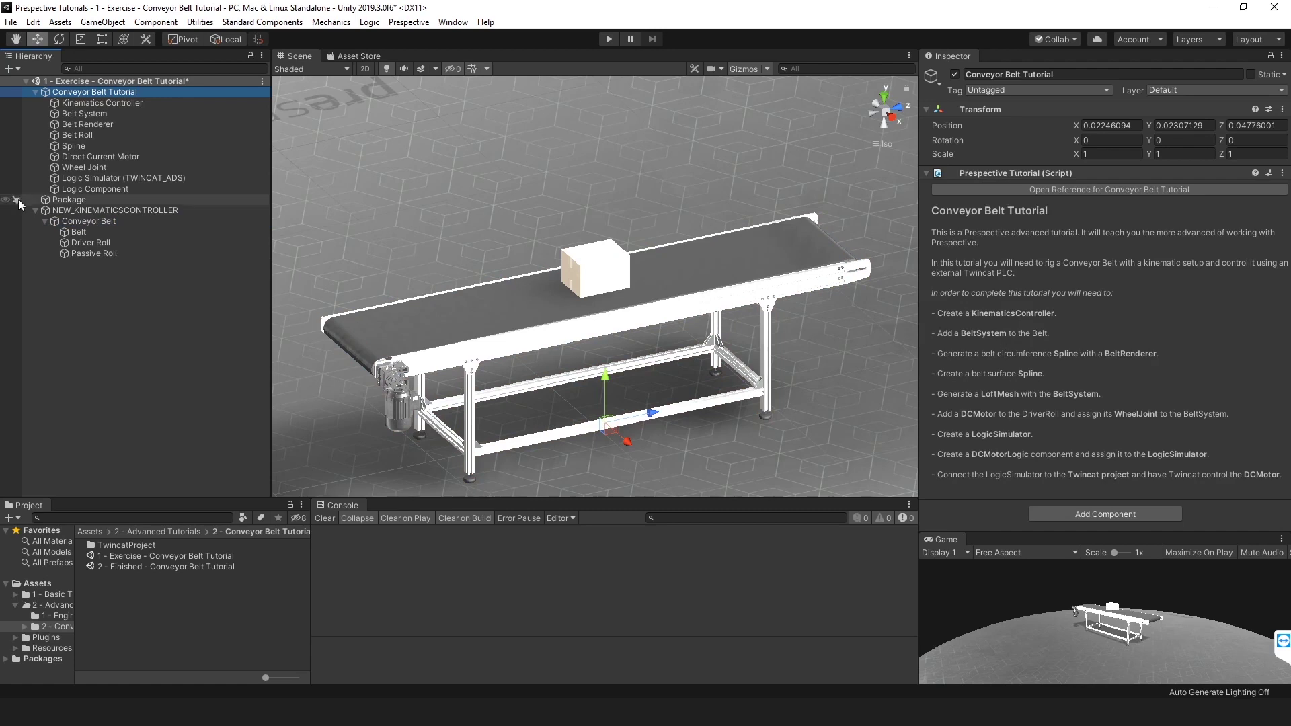
left_click(90, 232)
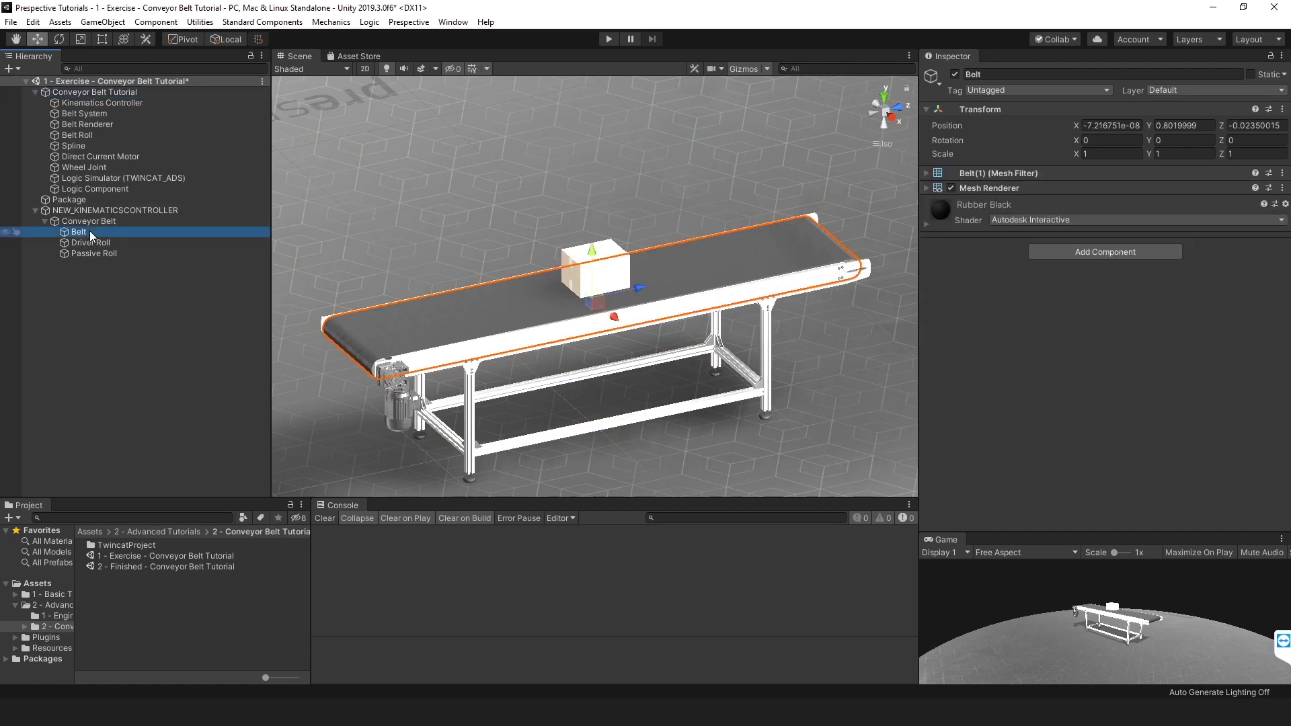
left_click(282, 22)
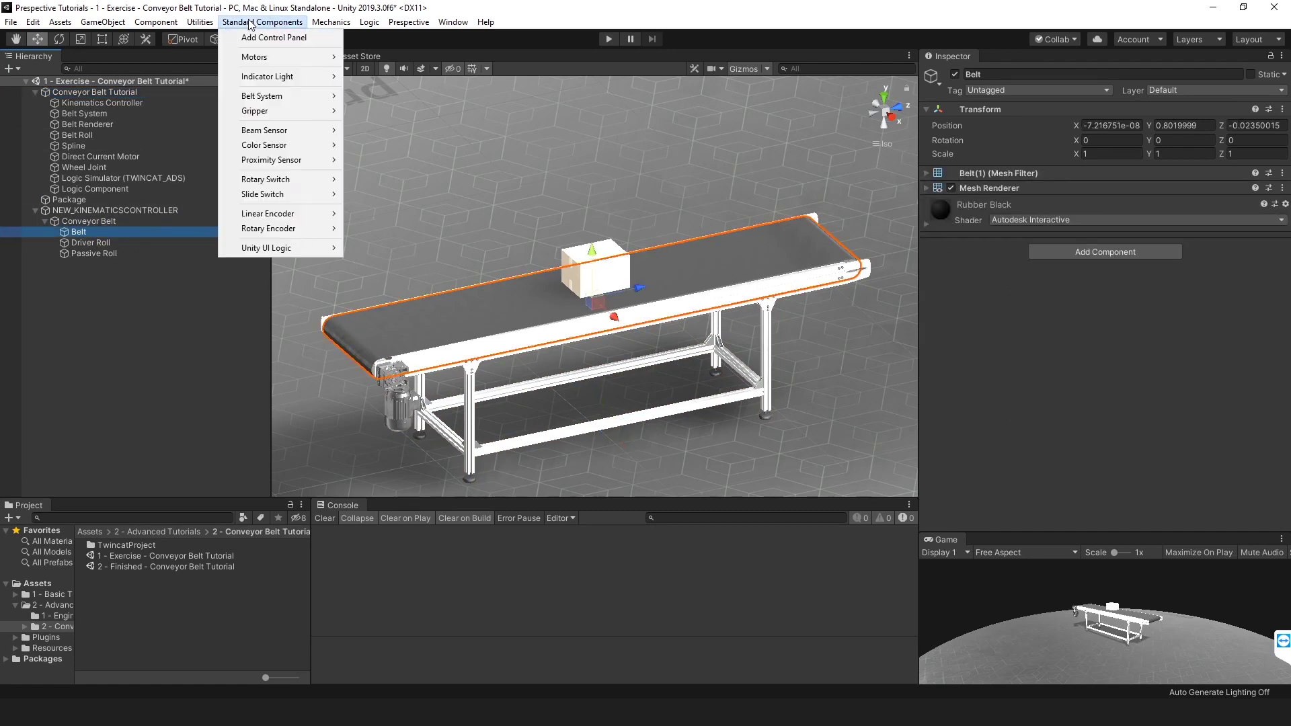
mouse_move(286, 107)
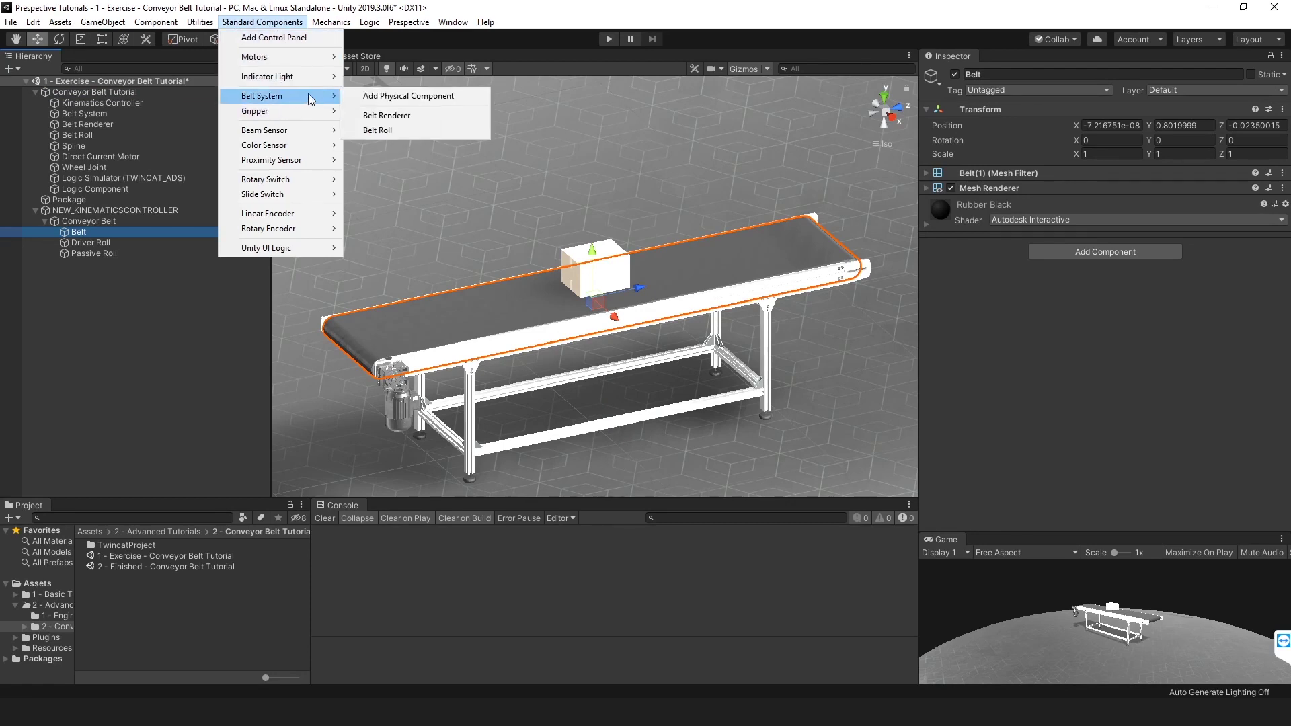
left_click(466, 95)
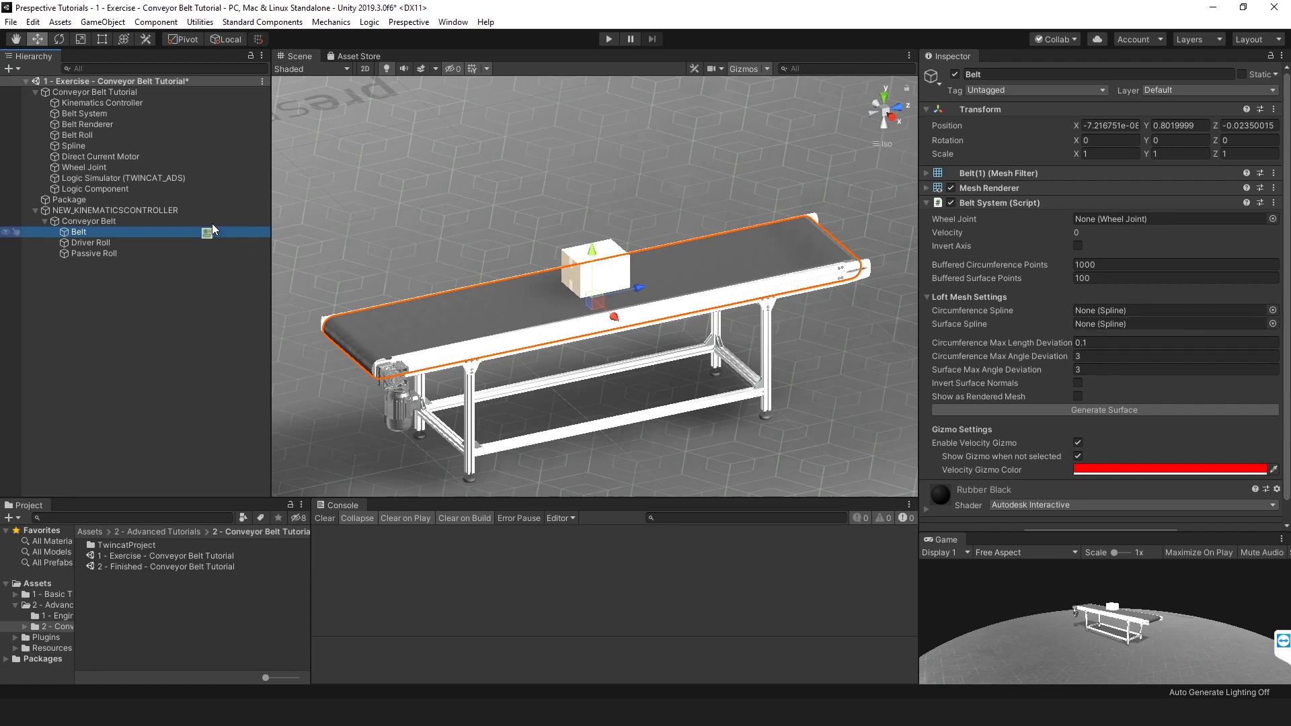
Add a Belt Renderer component to the Belt object and inspect its Belt Rolls entries, Element 0 and Element 1.
left_click(107, 93)
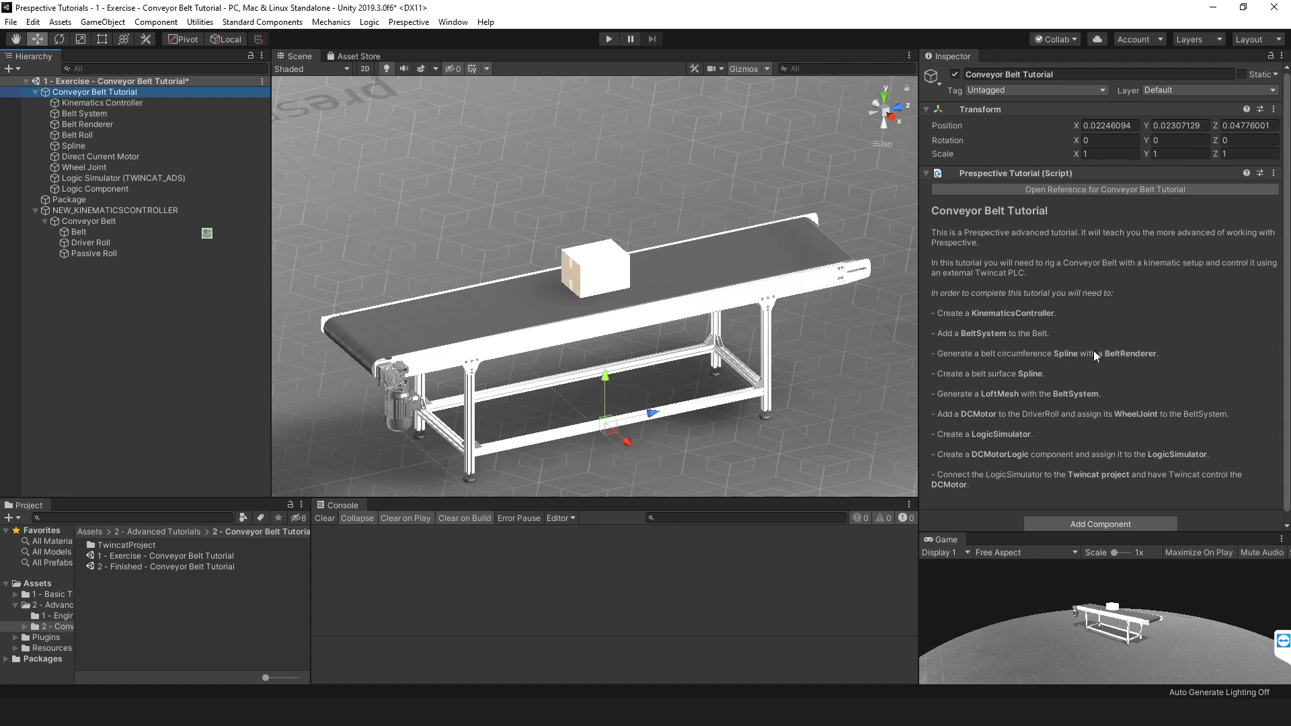
left_click(103, 235)
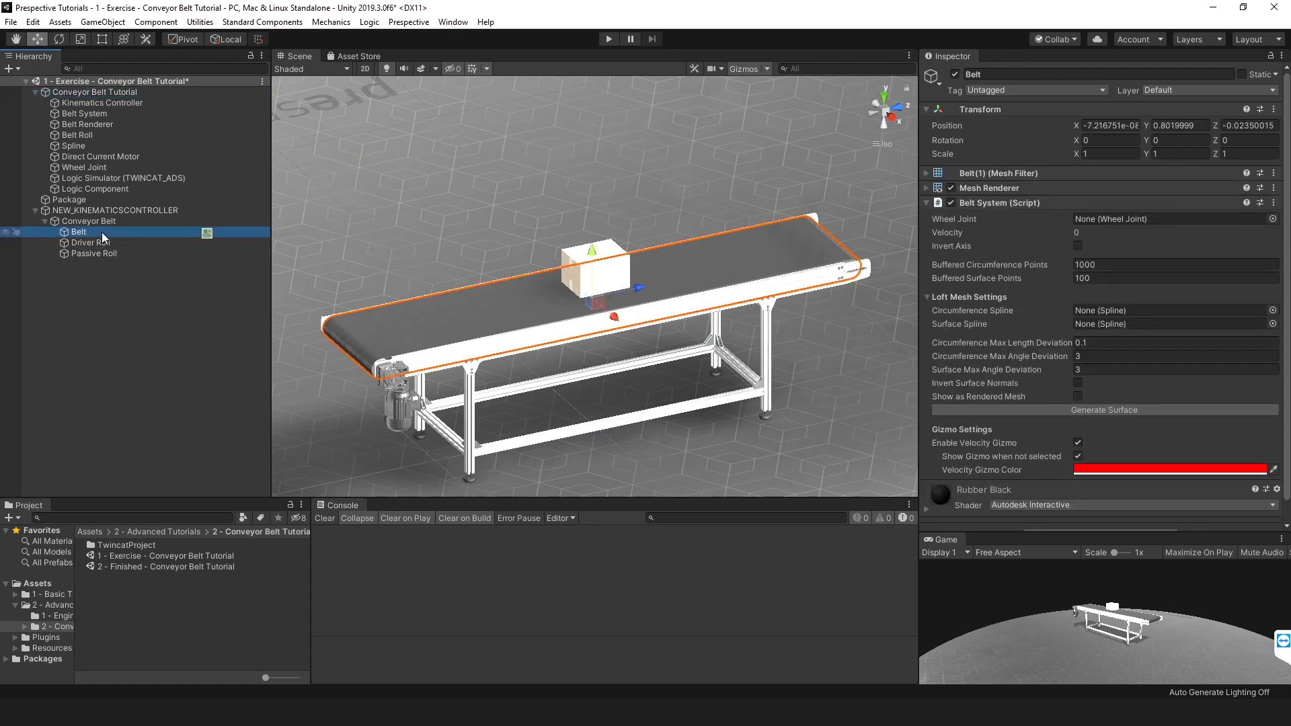
left_click(263, 21)
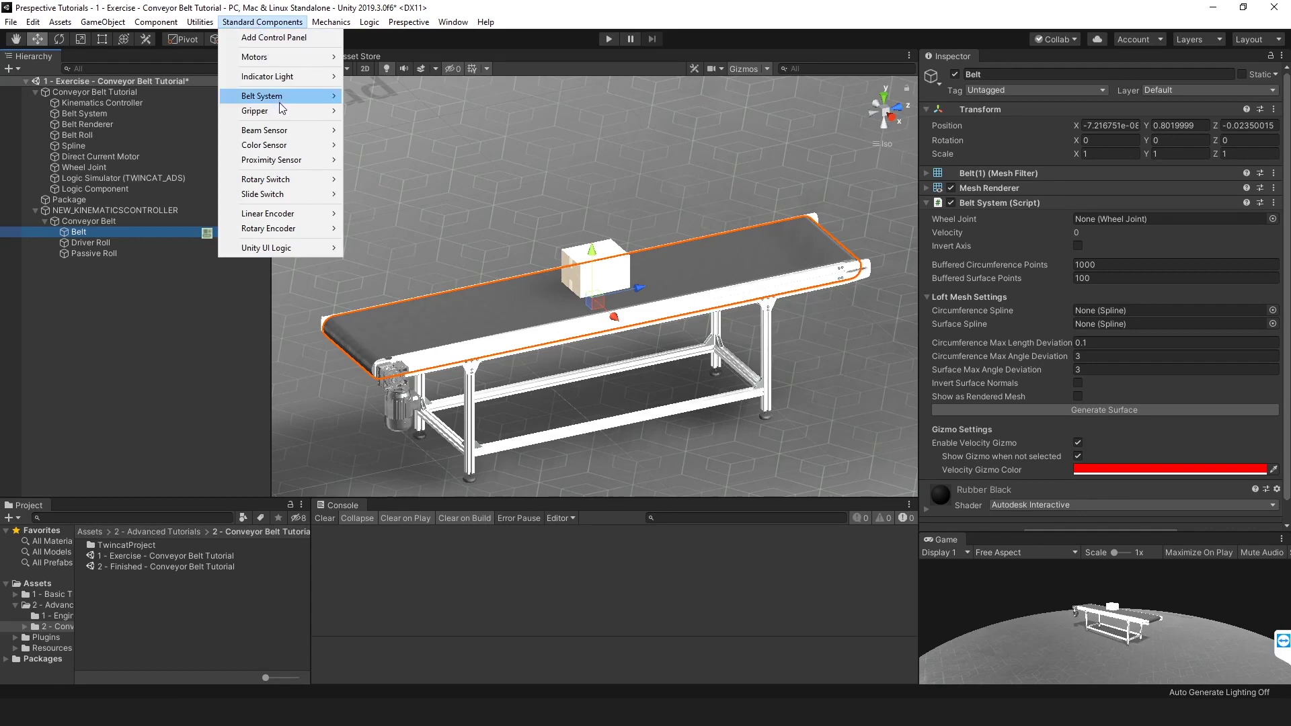
mouse_move(283, 109)
left_click(448, 119)
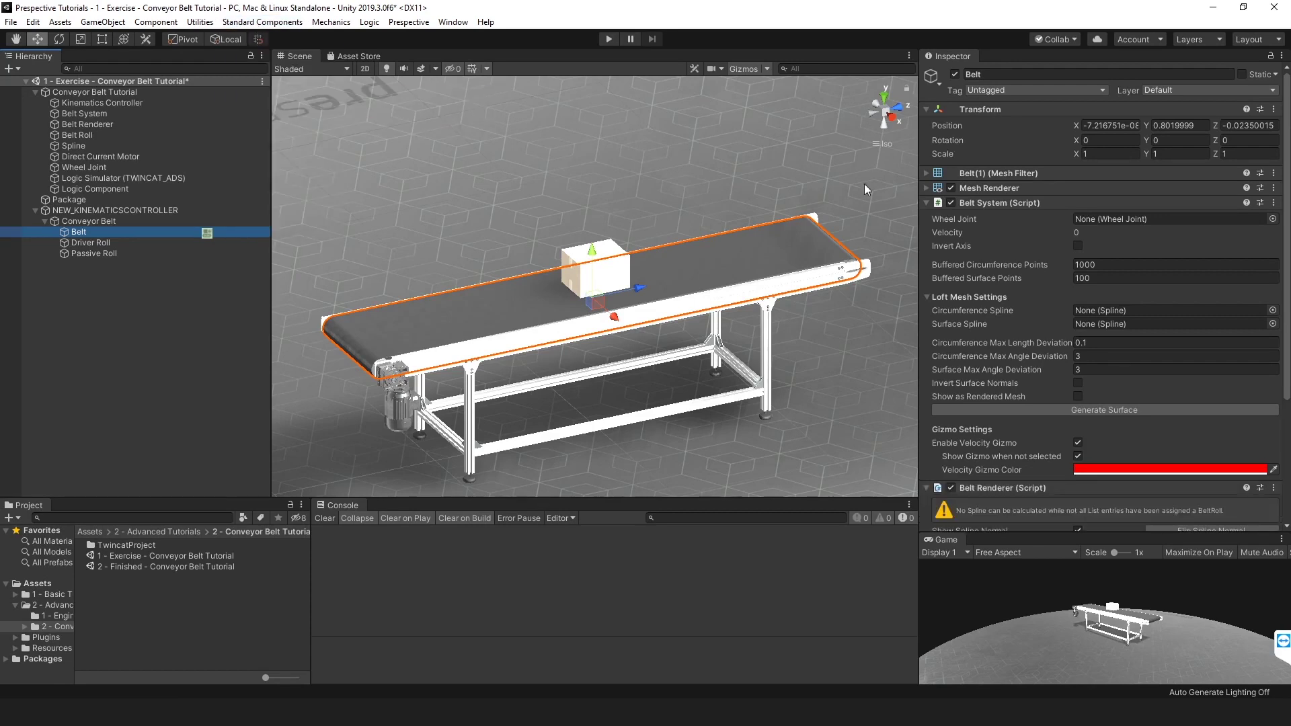
scroll(1167, 252, "down", 5)
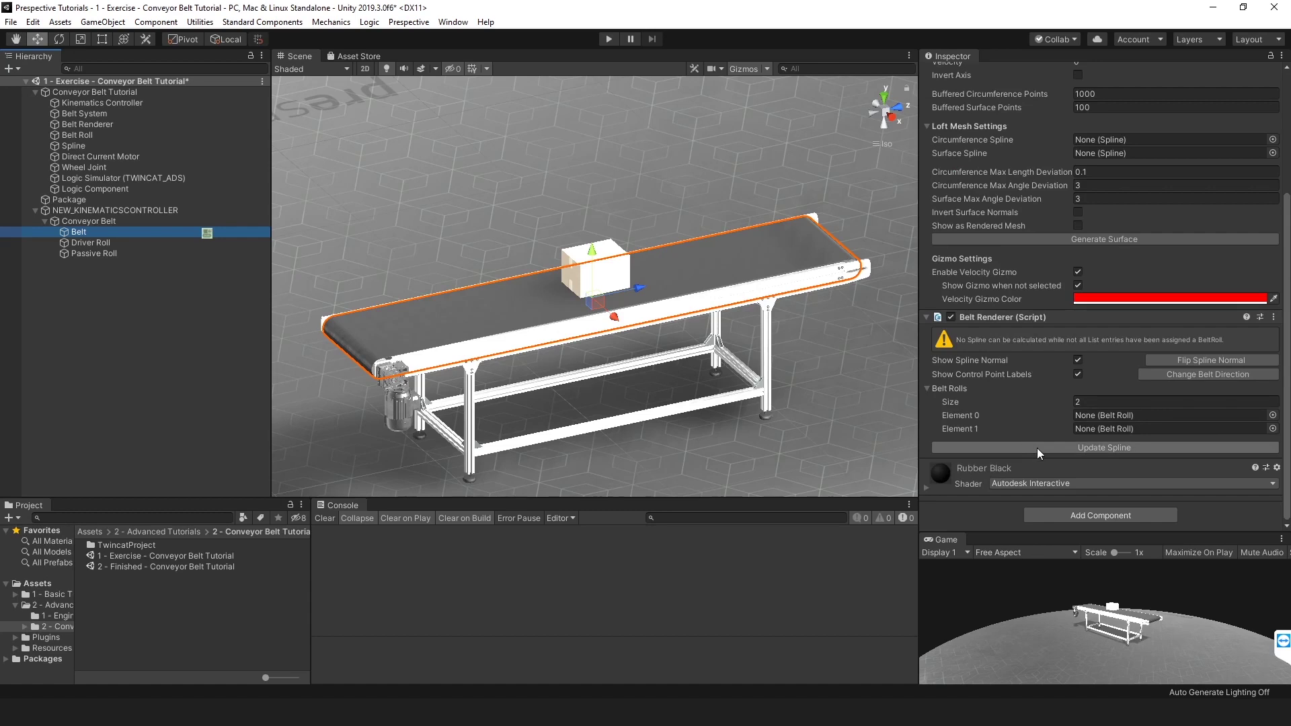
left_click(1118, 418)
left_click(1125, 426)
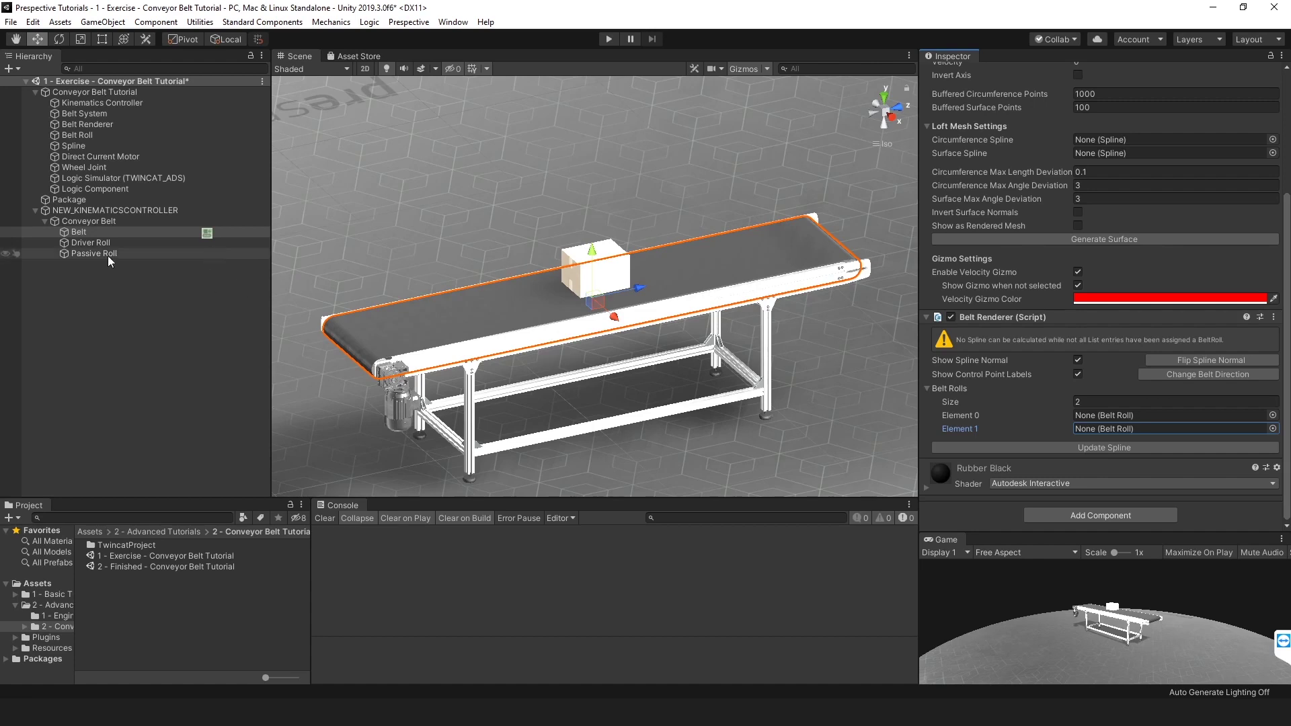
Add a Belt Roll component to both the Driver Roll and the Passive Roll.
left_click(147, 243)
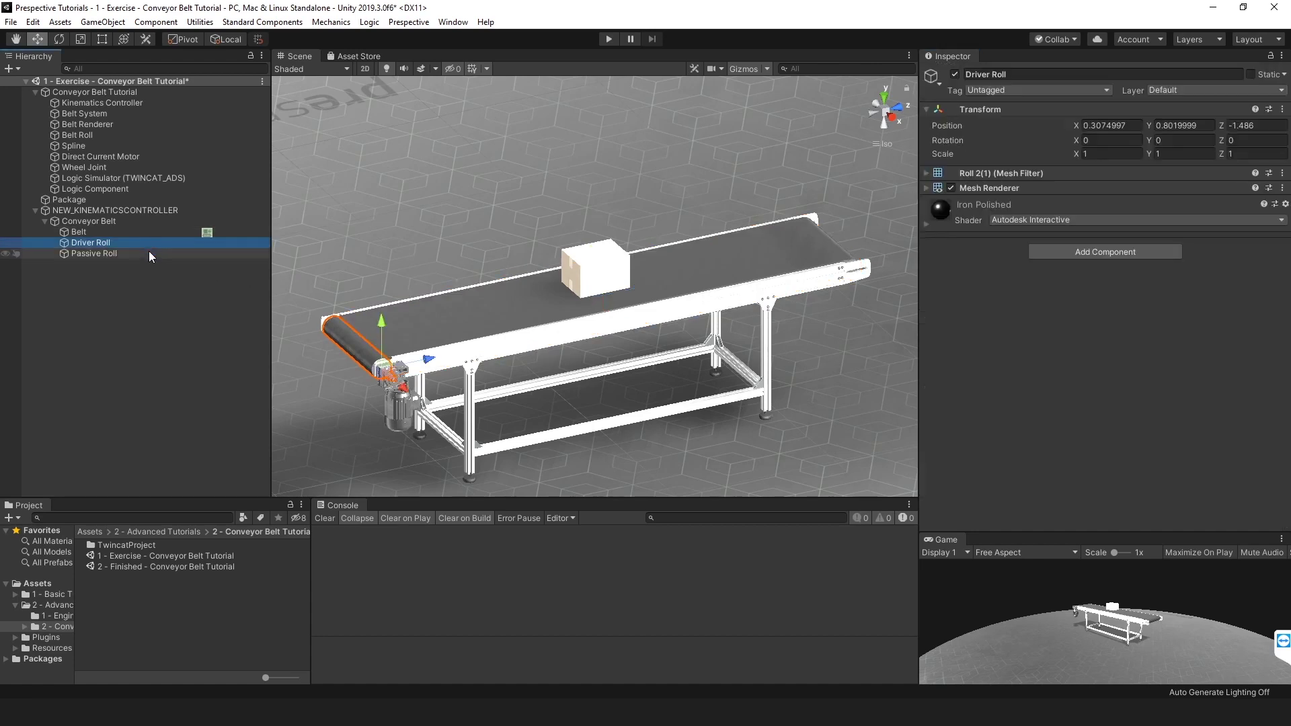
left_click(148, 253)
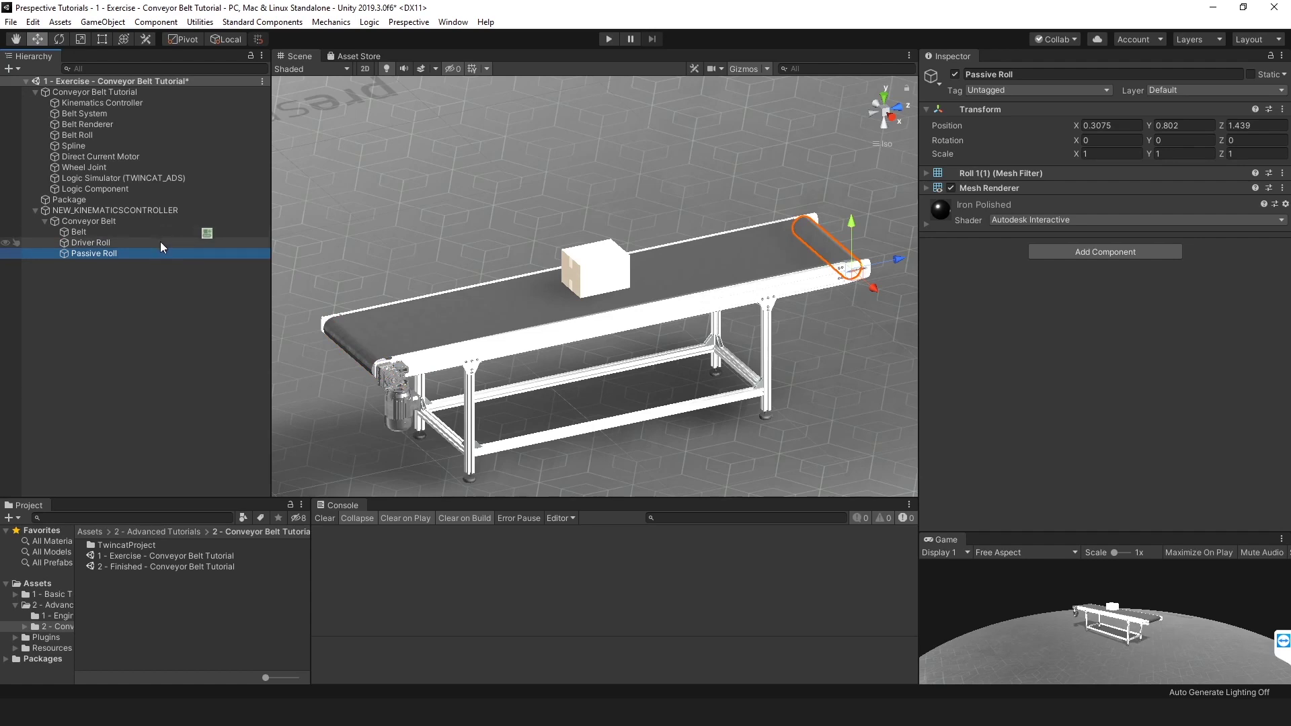
left_click(161, 243)
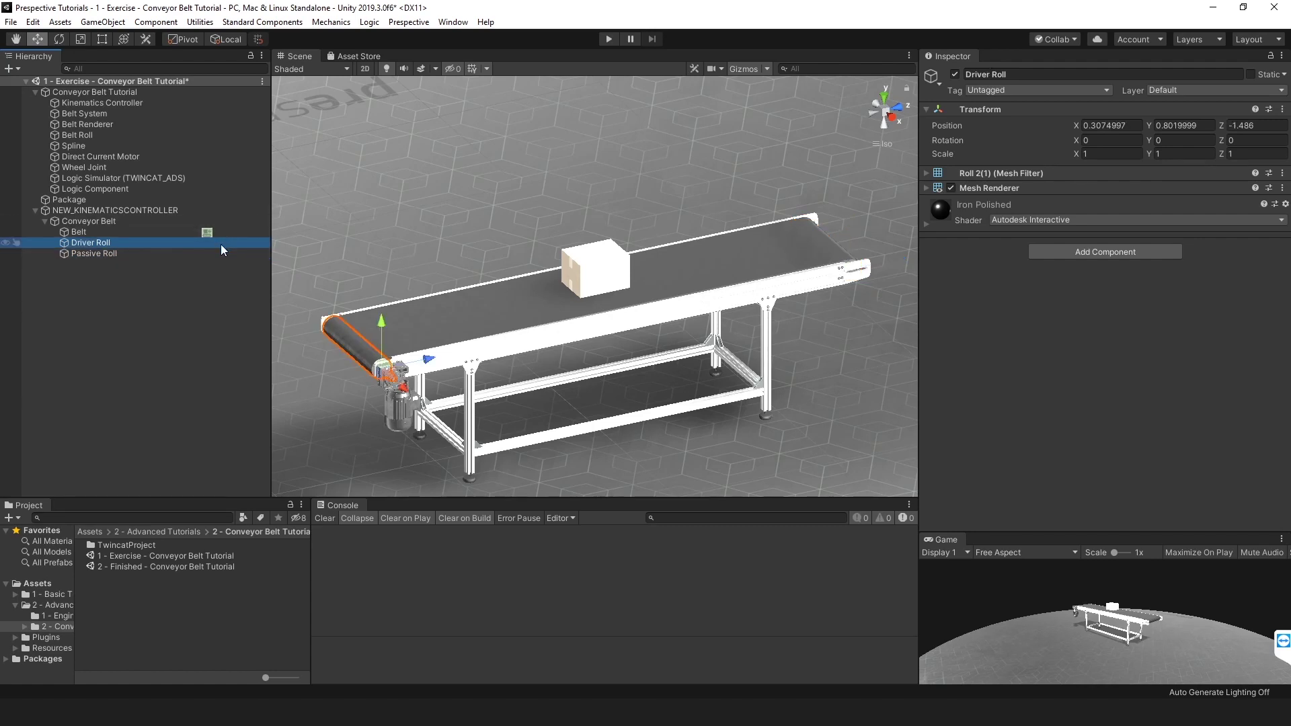
left_click(265, 22)
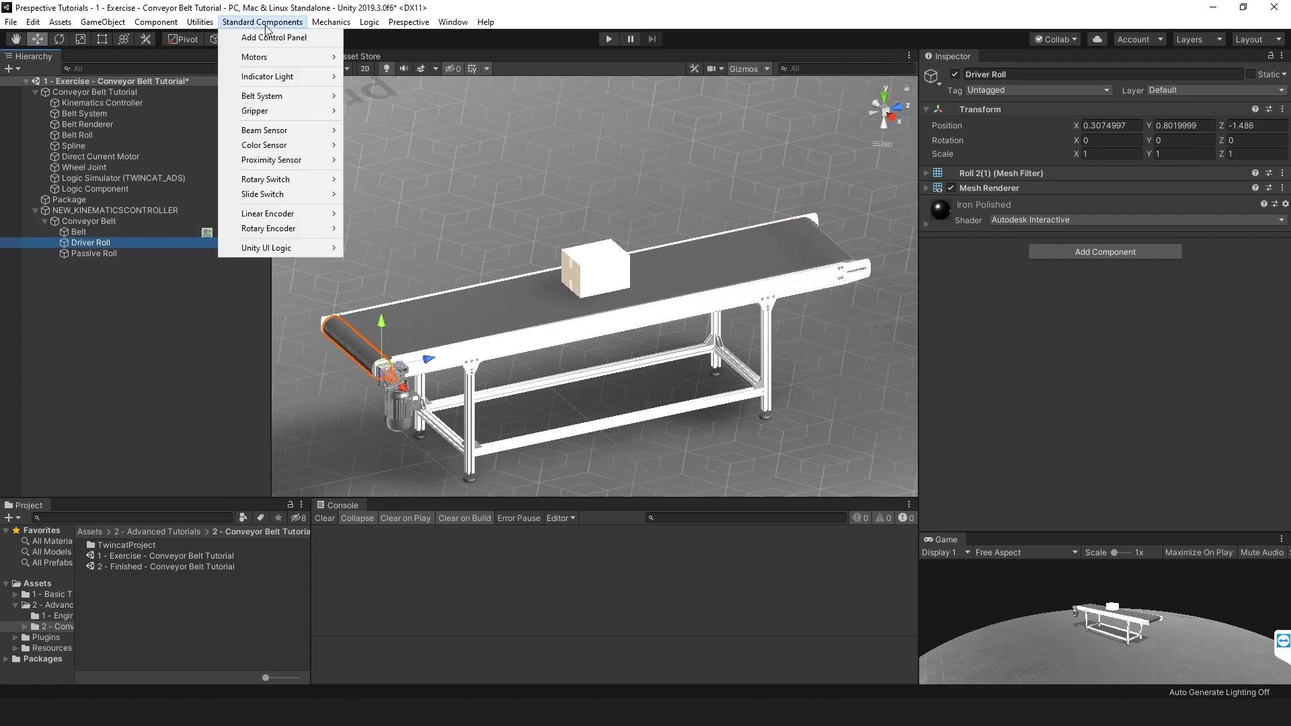
mouse_move(284, 98)
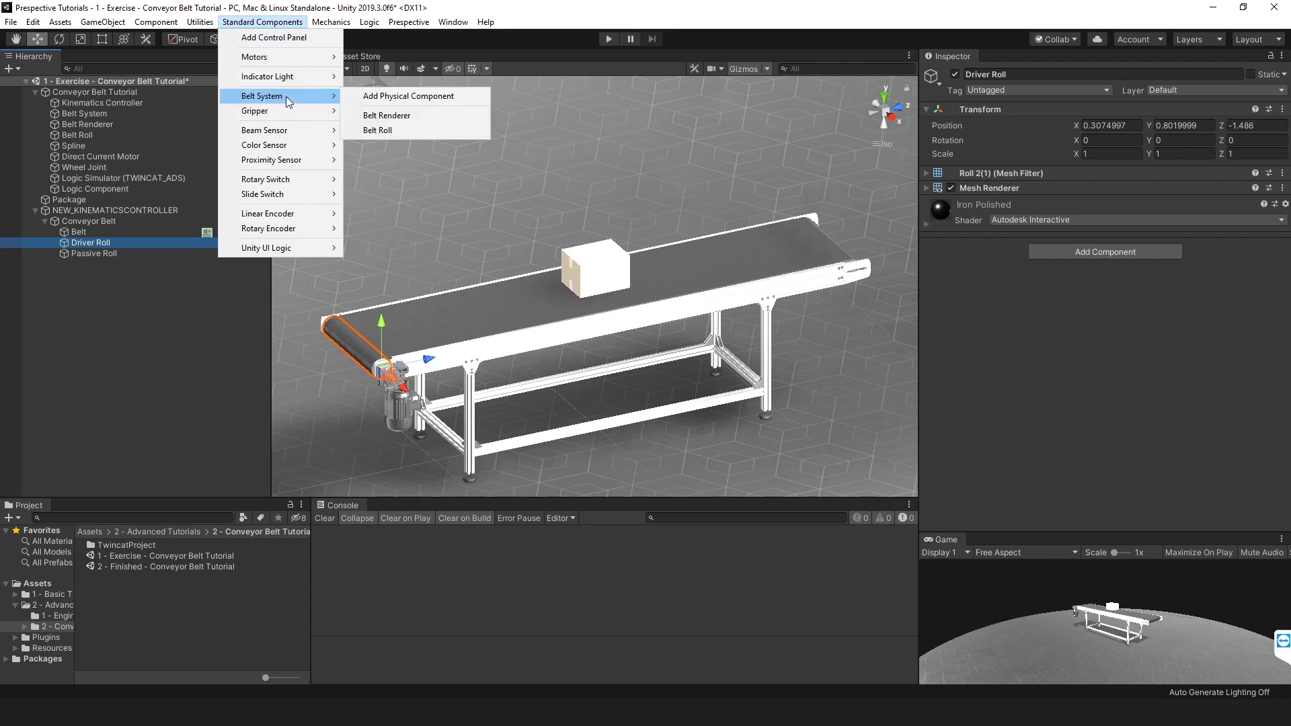
left_click(447, 129)
left_click(138, 252)
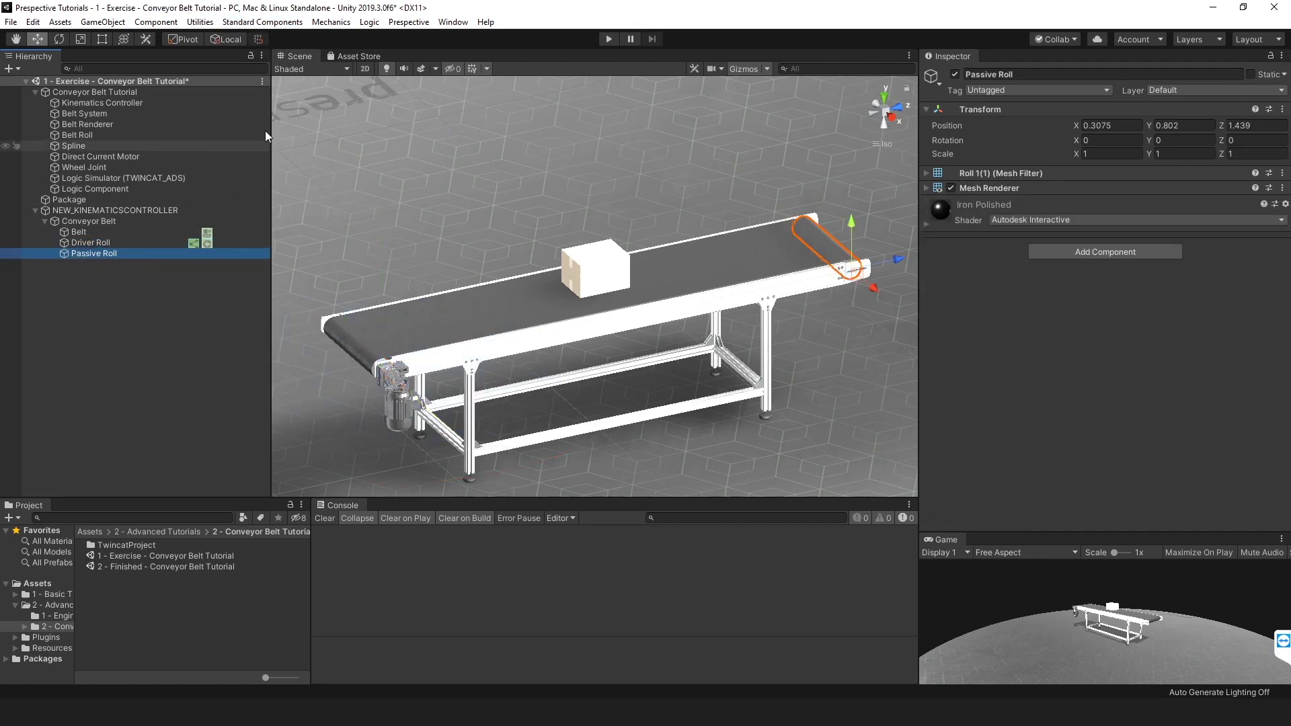
left_click(262, 22)
mouse_move(289, 99)
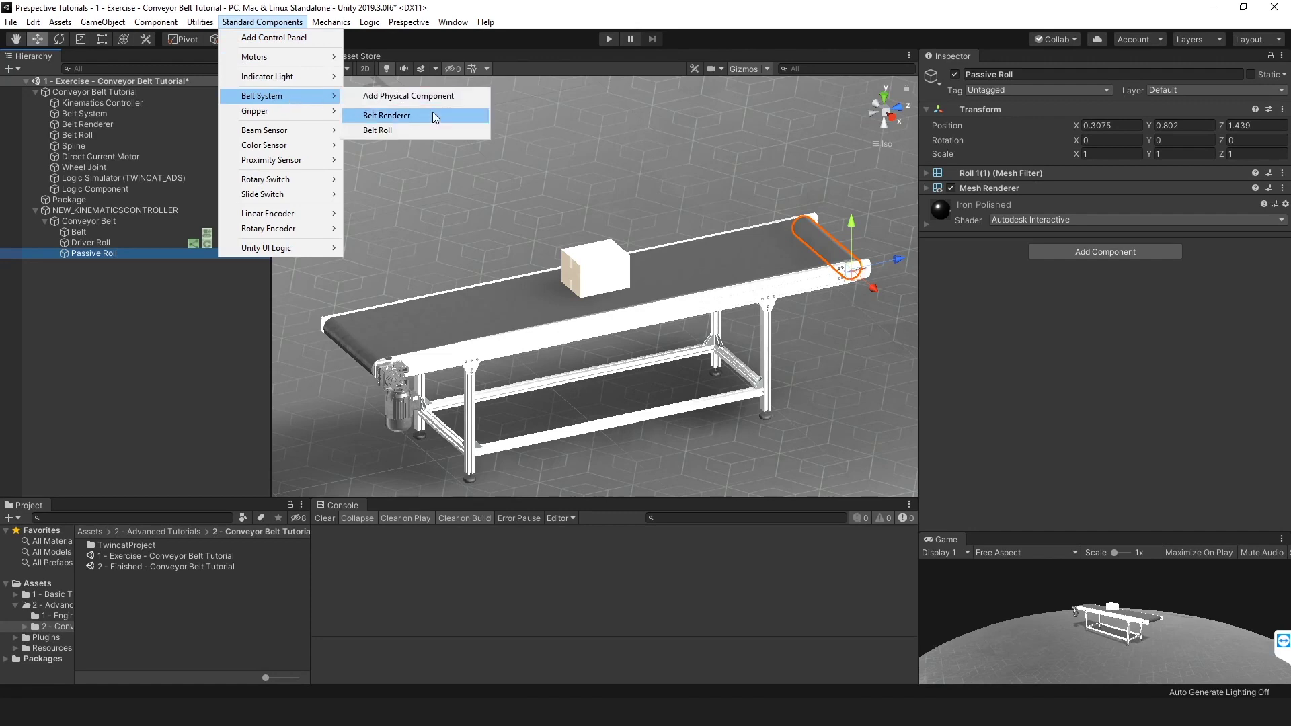
left_click(443, 130)
Set the Passive Roll's Wheel Axis Direction vector to Right in its Wheel Joint.
right_click_drag(568, 327, 671, 321)
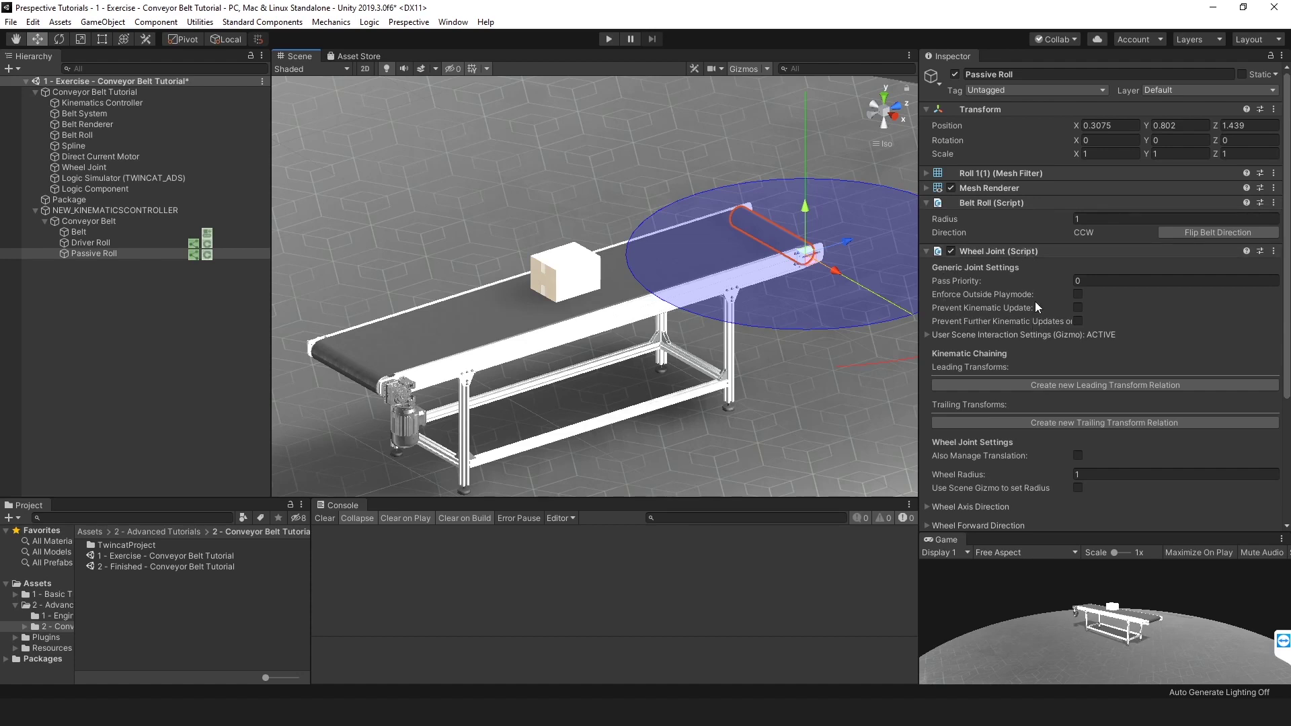
middle_click_drag(792, 302, 652, 335)
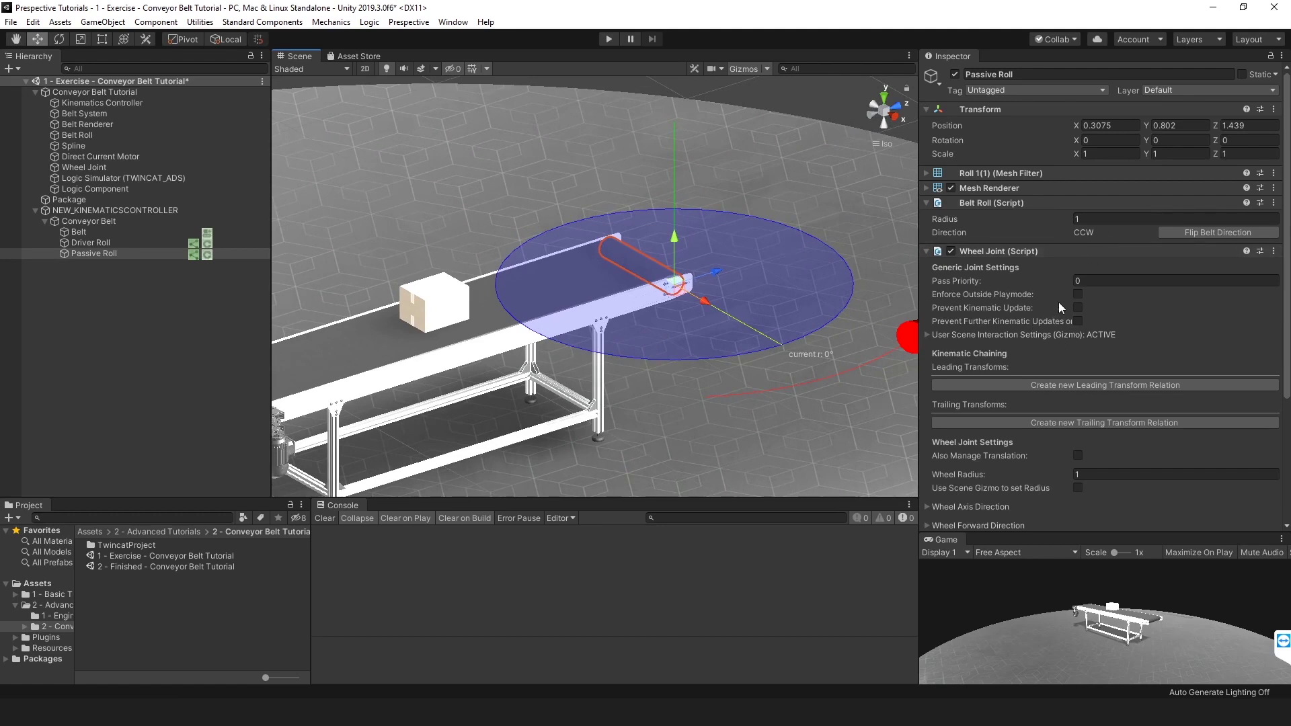
scroll(1058, 301, "down", 5)
left_click(980, 333)
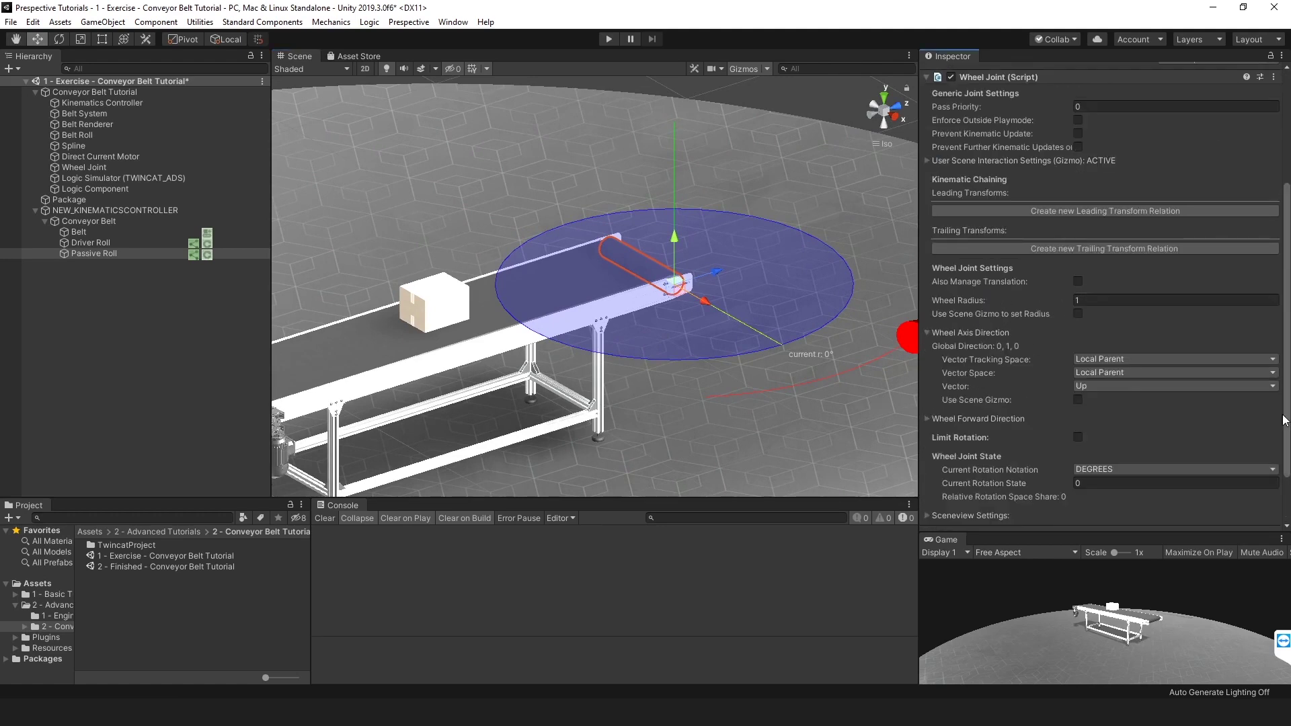
left_click(1099, 388)
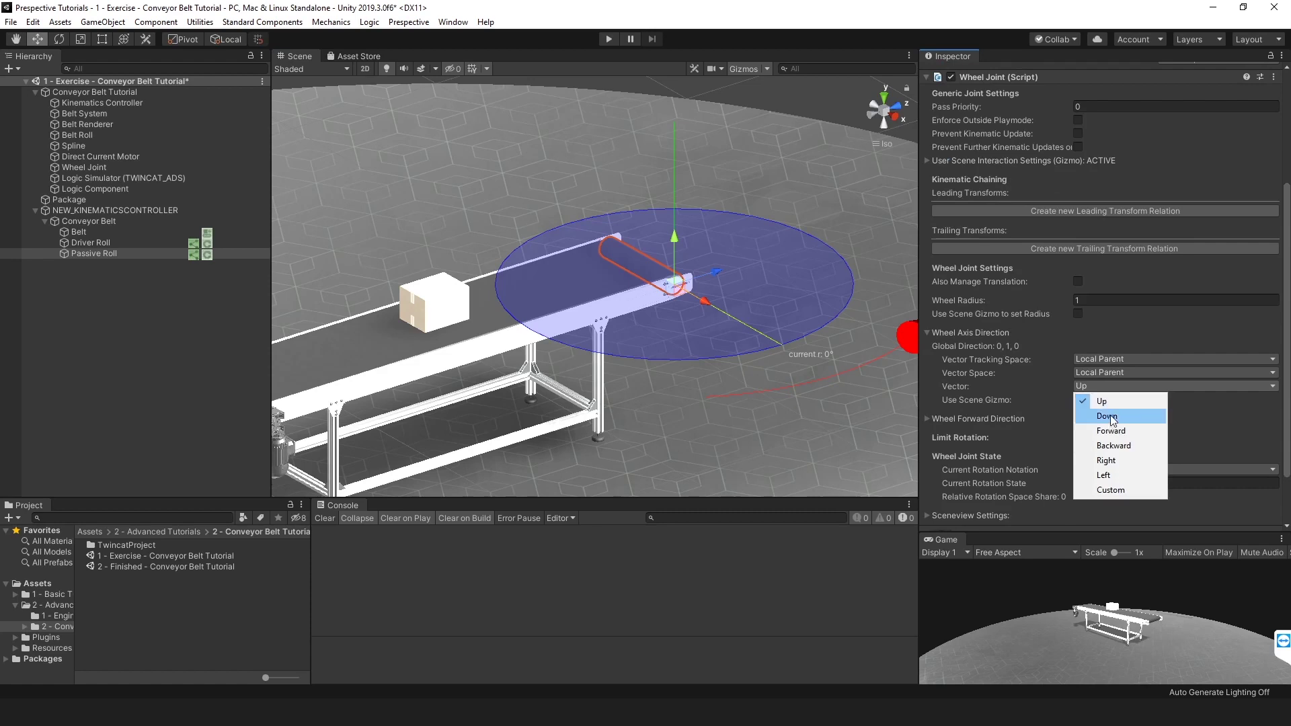
left_click(1118, 461)
mouse_move(821, 356)
middle_mouse_down()
mouse_move(744, 360)
mouse_move(815, 374)
middle_mouse_up()
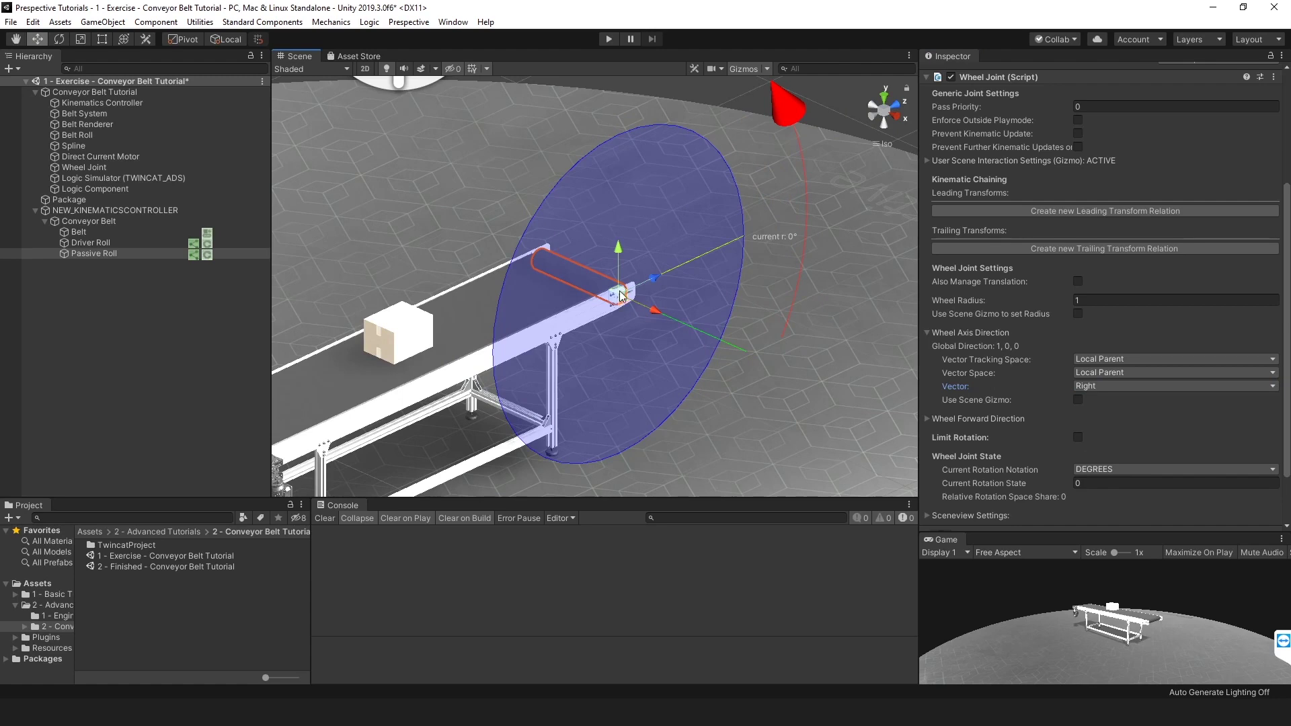
Set the Passive Roll's Wheel Radius to 0.06 to fit the roll and enable Enforce Outside Playmode.
left_click(1087, 300)
left_click(905, 126)
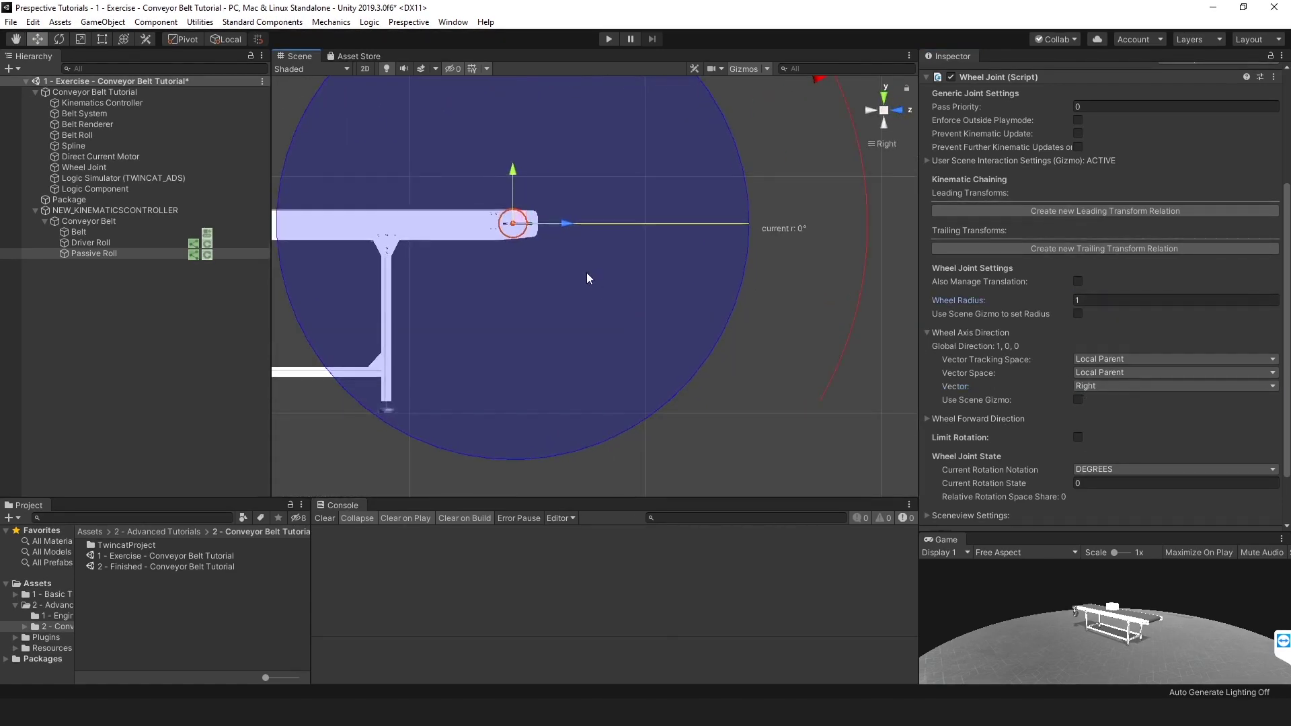
type("0.06")
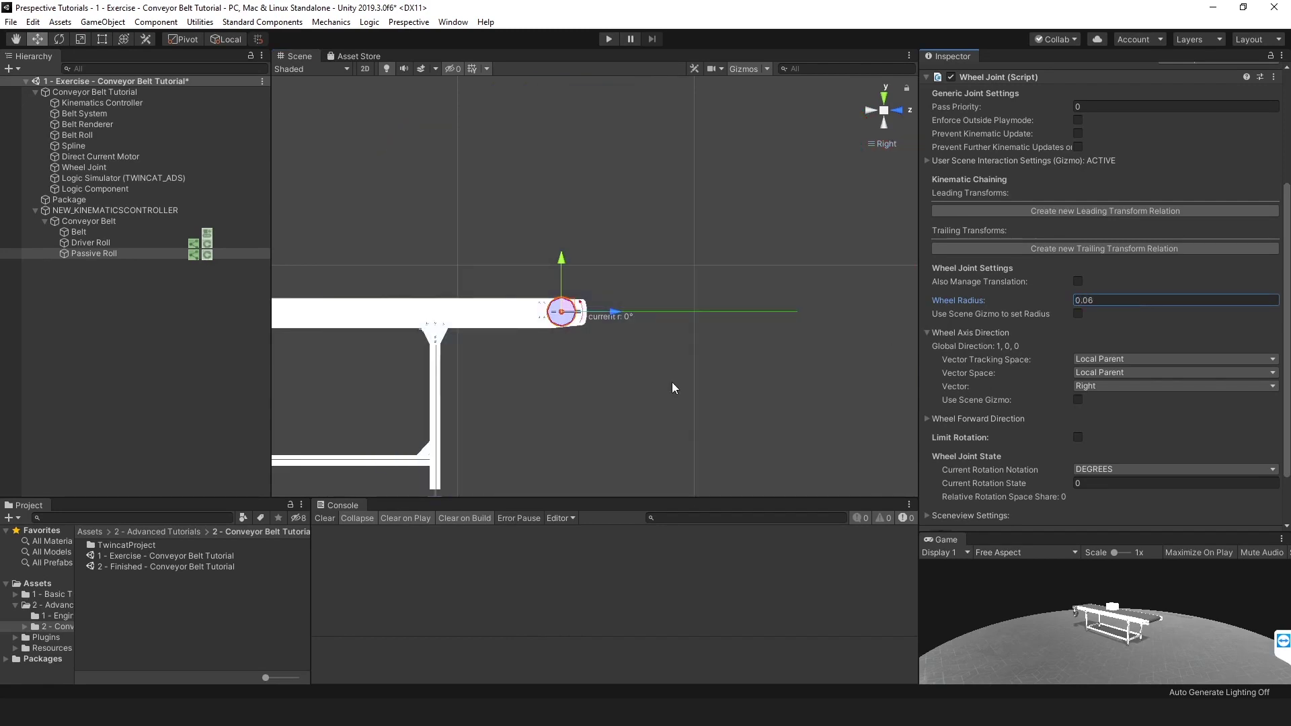
scroll(675, 388, "up", 6)
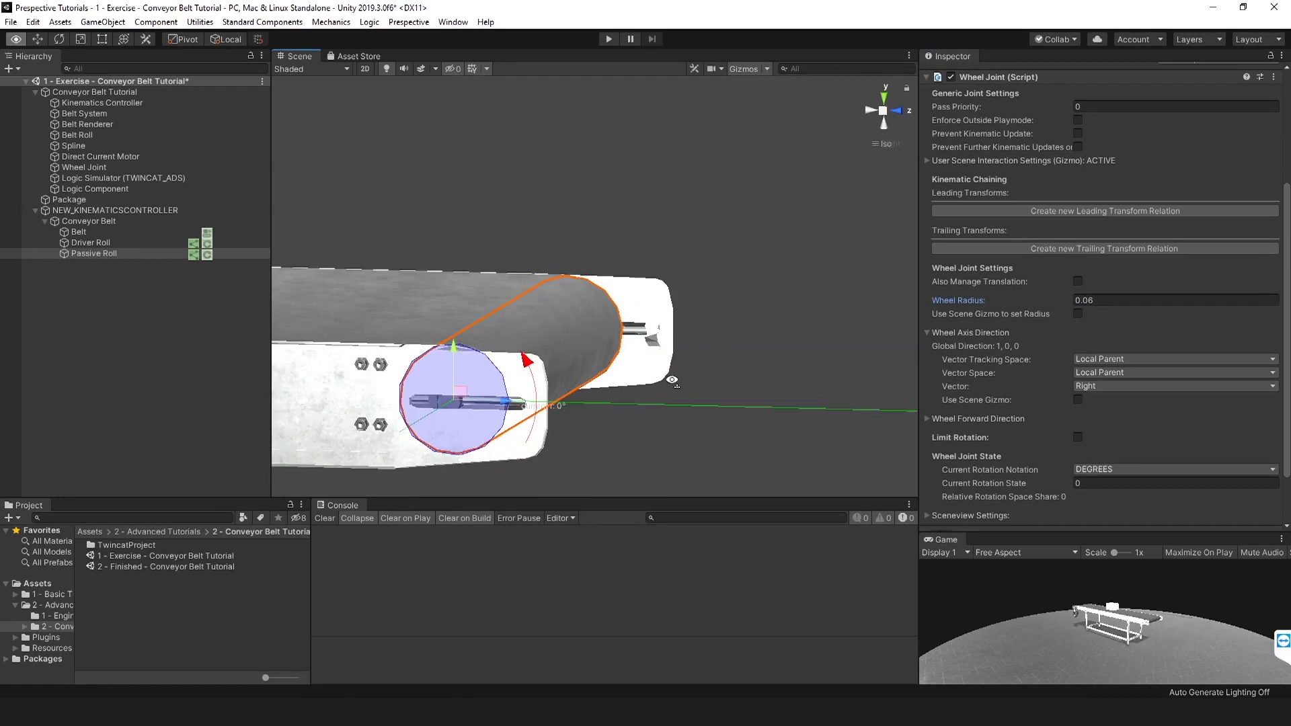
left_click_drag(705, 375, 543, 304, "alt")
scroll(762, 380, "down", 5)
scroll(543, 304, "down", 3)
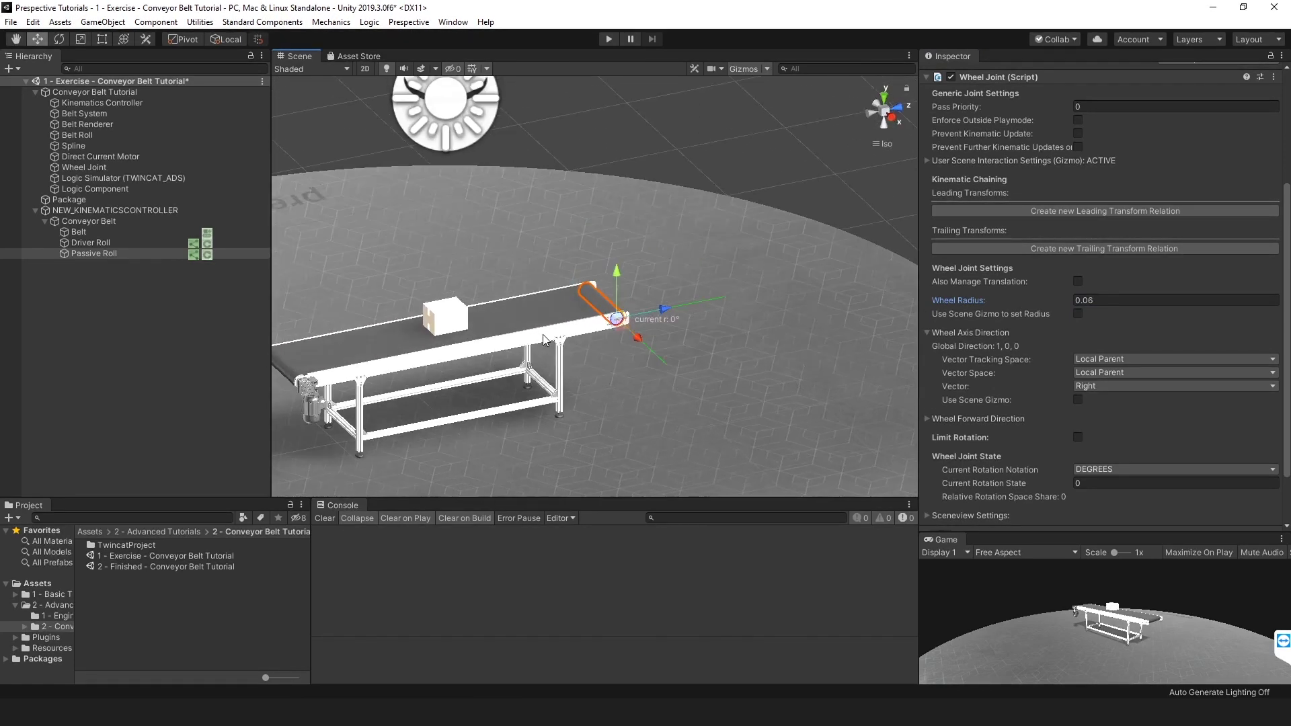
scroll(542, 334, "up", 3)
middle_click_drag(542, 313, 730, 295)
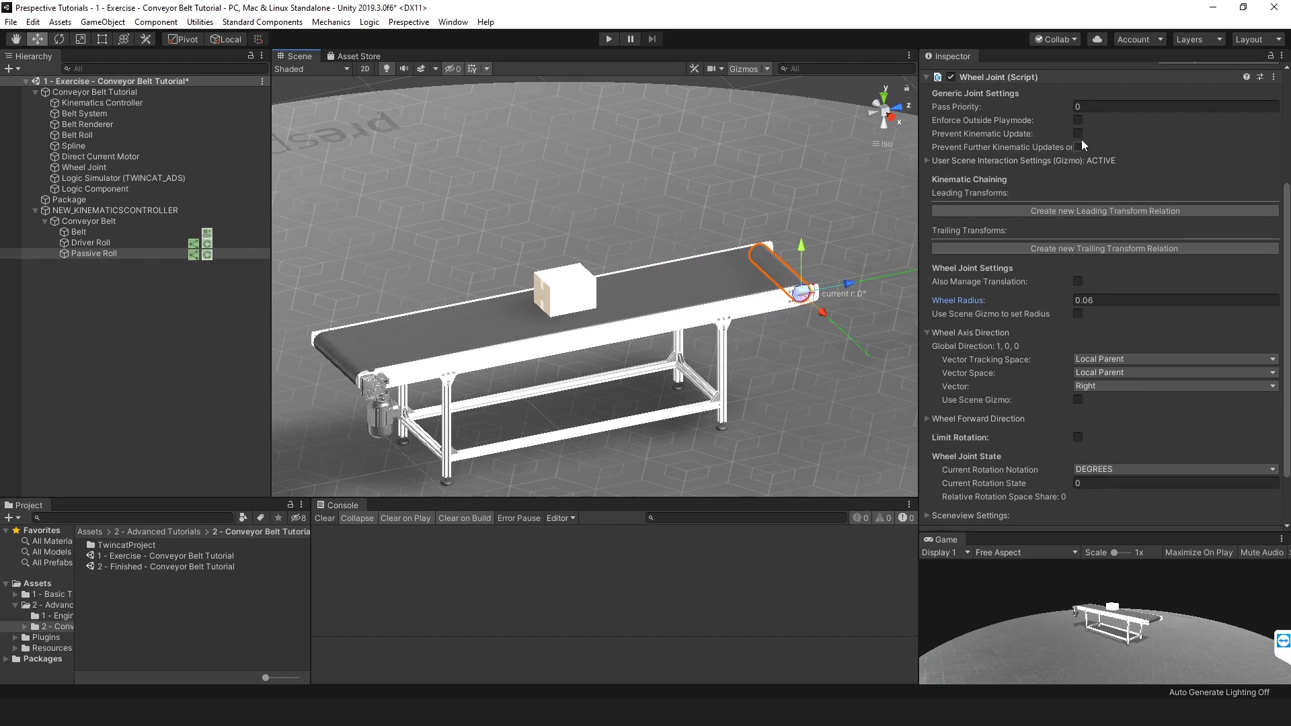
Set the Driver Roll's Wheel Axis Direction vector to Right in its Wheel Joint.
left_click(88, 243)
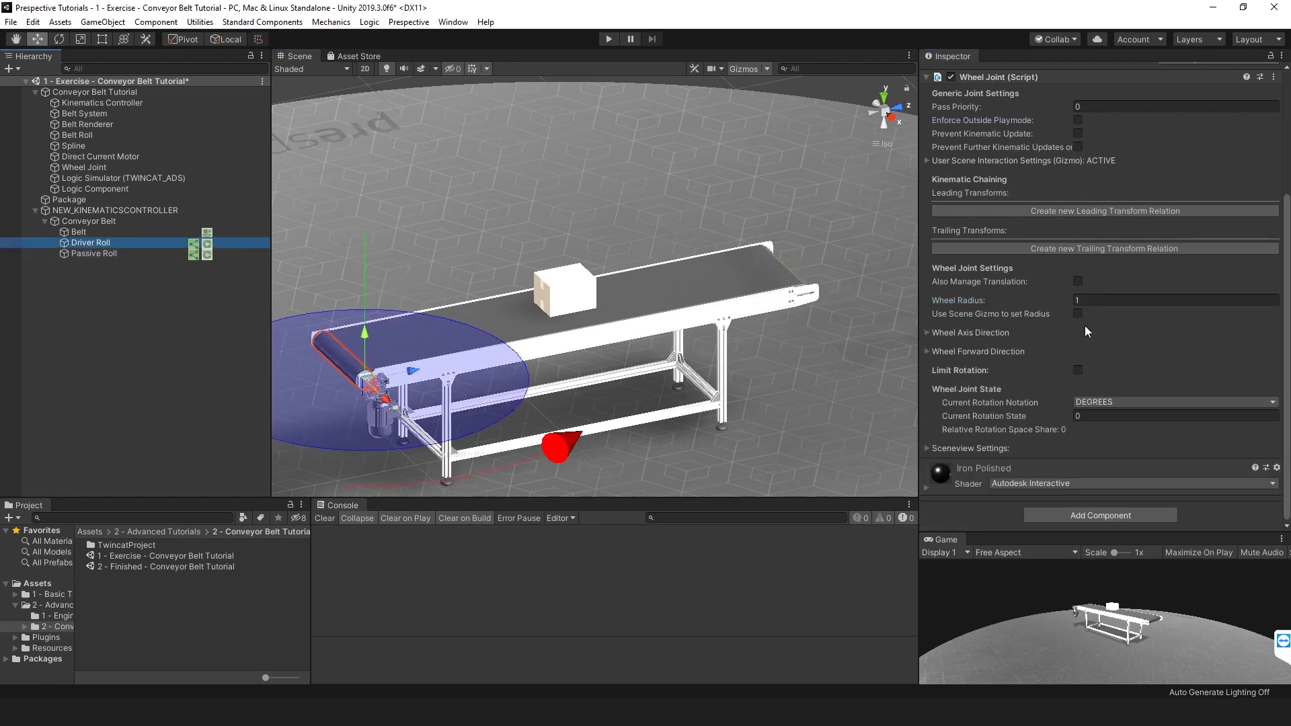
left_click(978, 336)
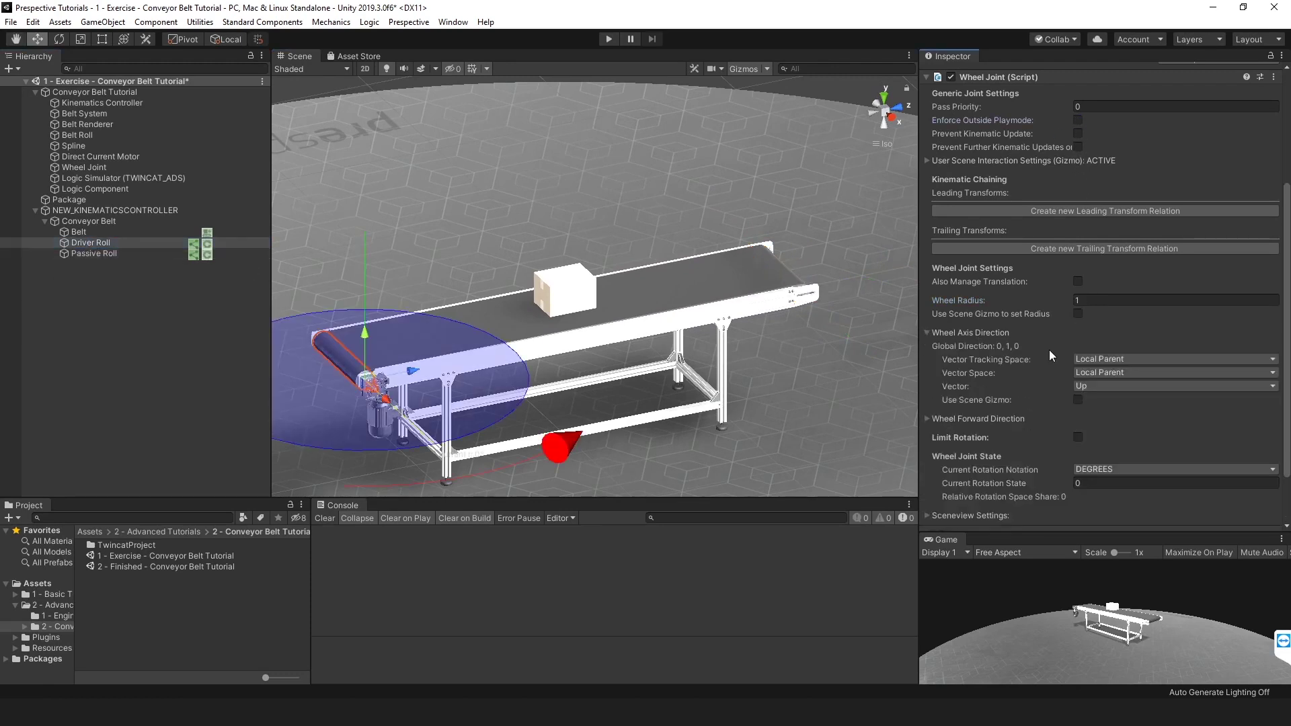
left_click(1086, 385)
left_click(1128, 463)
Set the Driver Roll's Wheel Radius to 0.06 and enable Enforce Outside Playmode.
left_click(1101, 296)
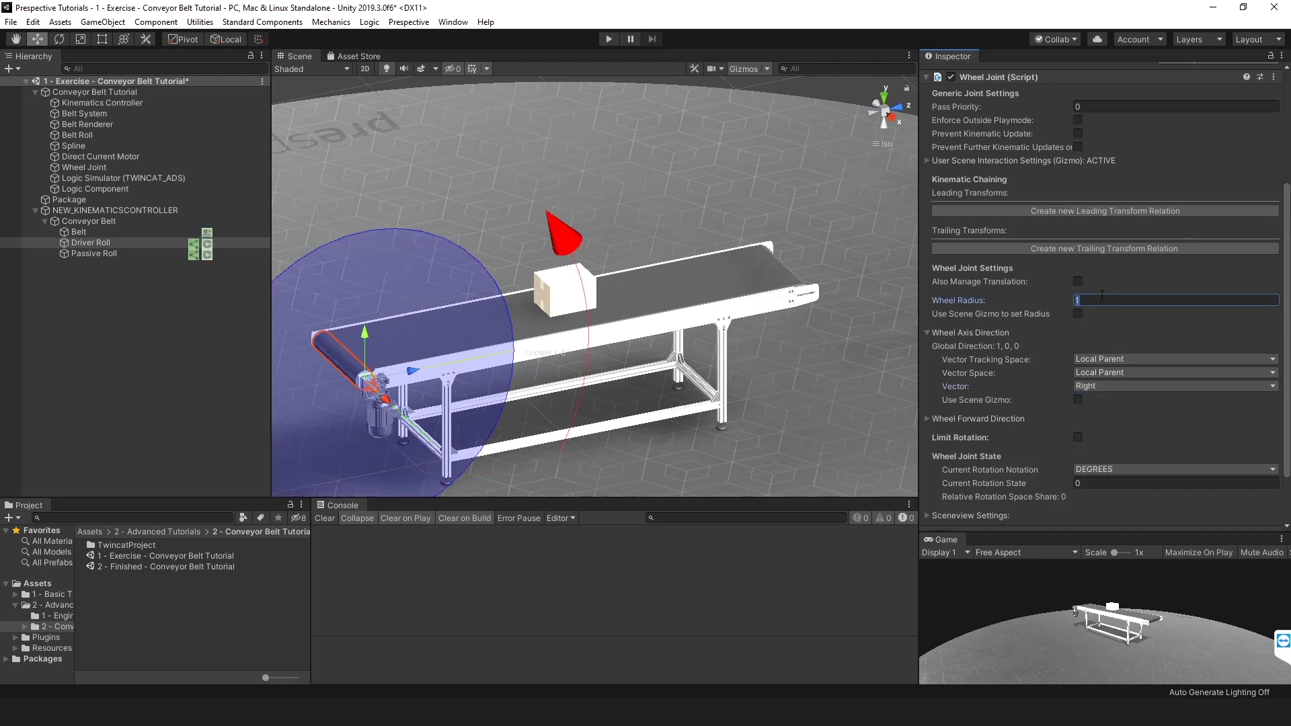
type("0.06")
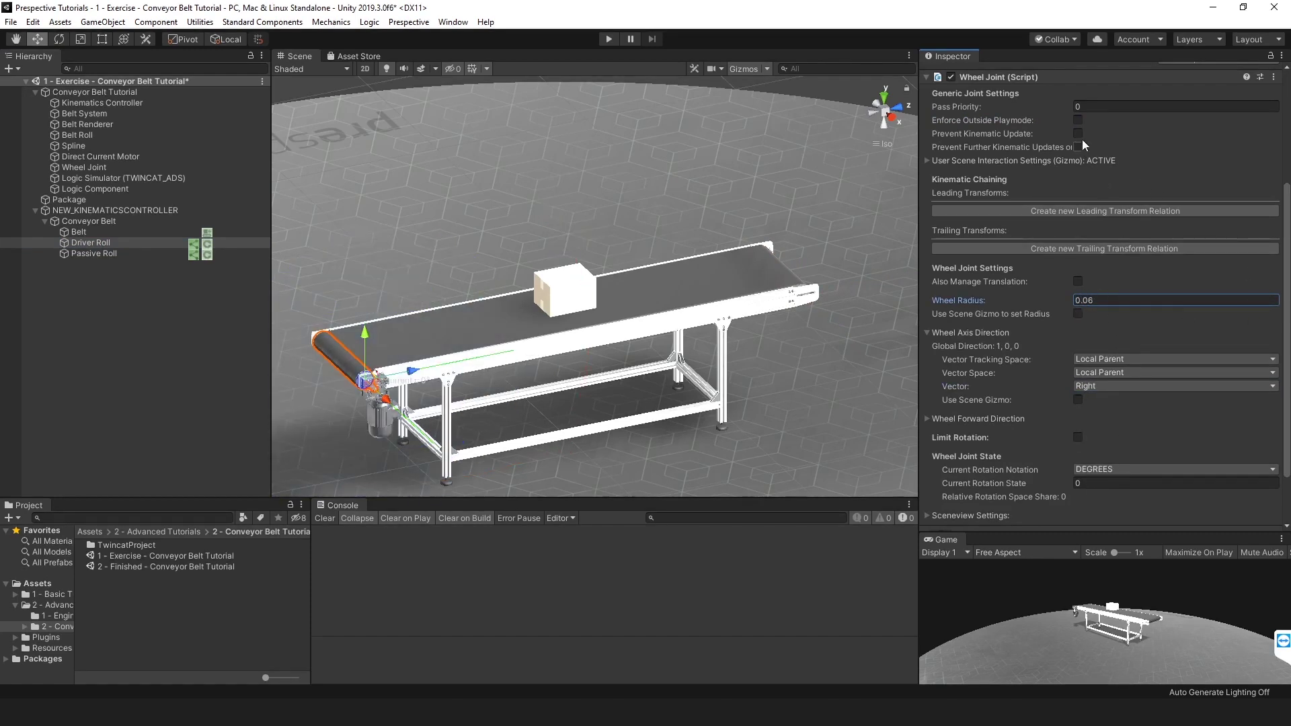
left_click(1078, 120)
left_click(263, 397)
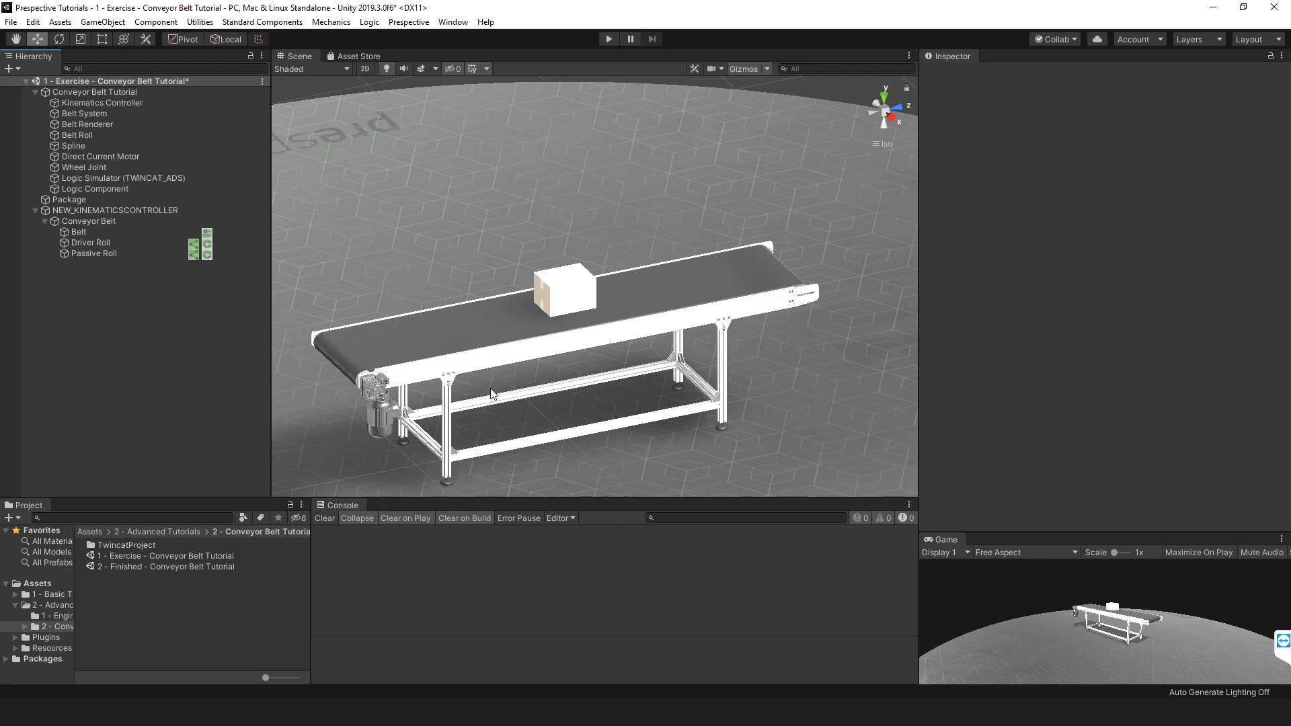
Compare both rolls' positions and match the Driver Roll's X position to the Passive Roll's value of 0.3075.
left_click(136, 253)
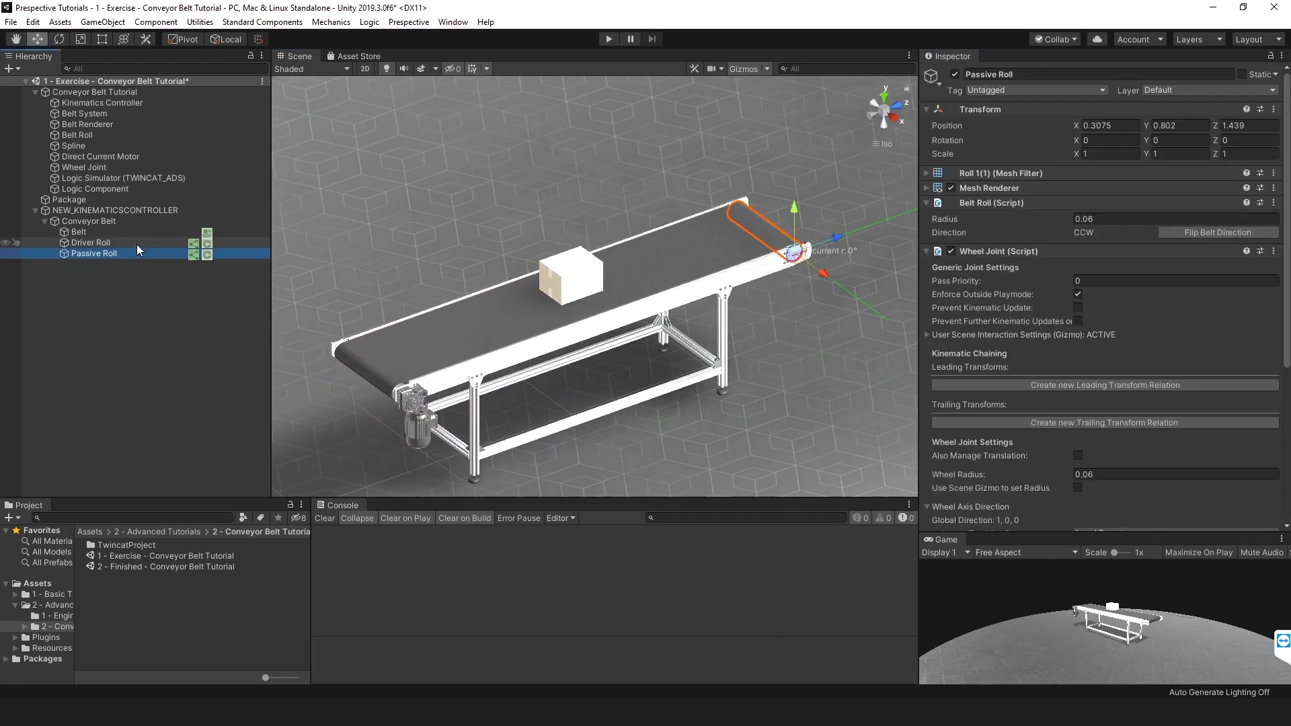
left_click(136, 244)
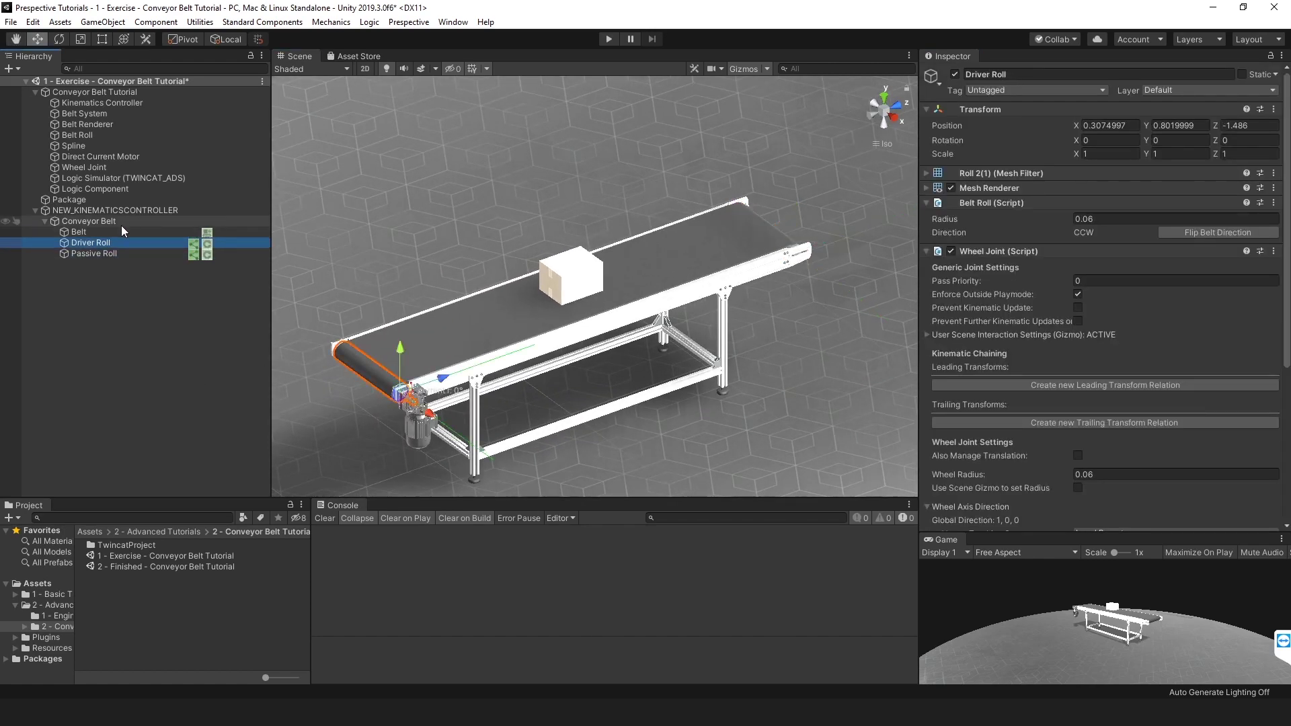
left_click(124, 253)
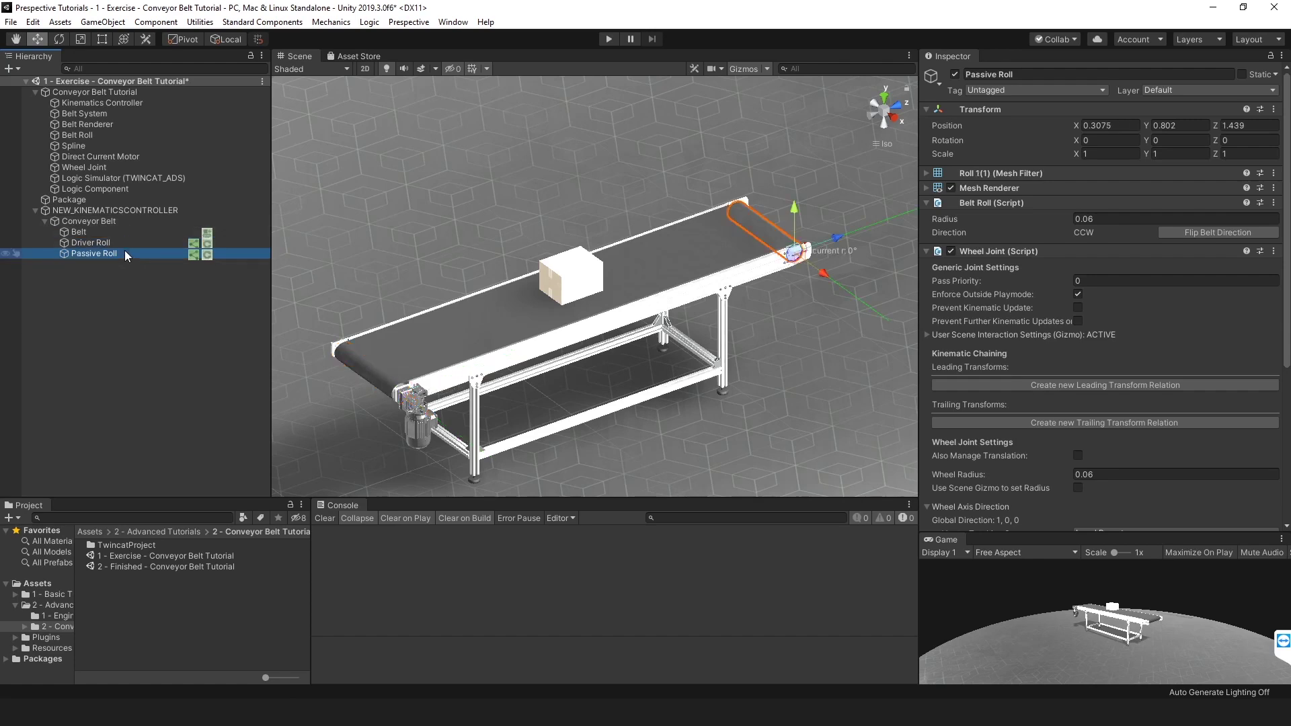
left_click(1122, 125)
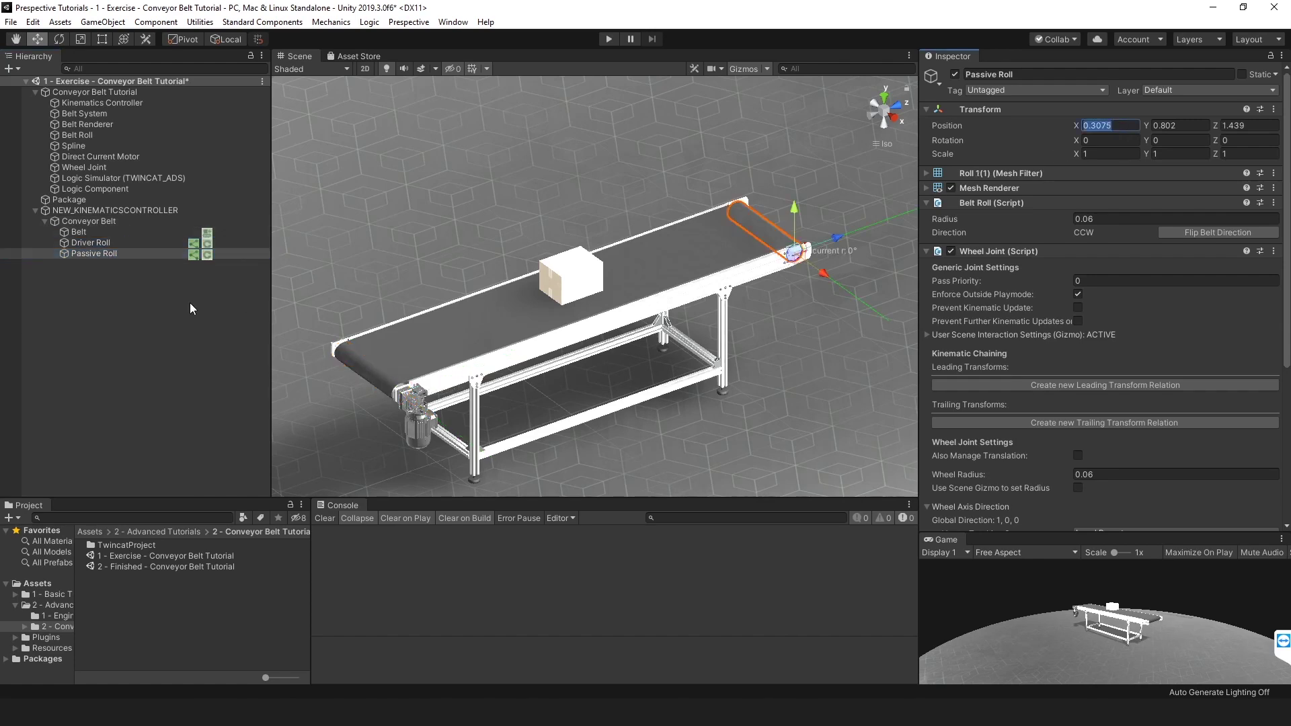
left_click(121, 243)
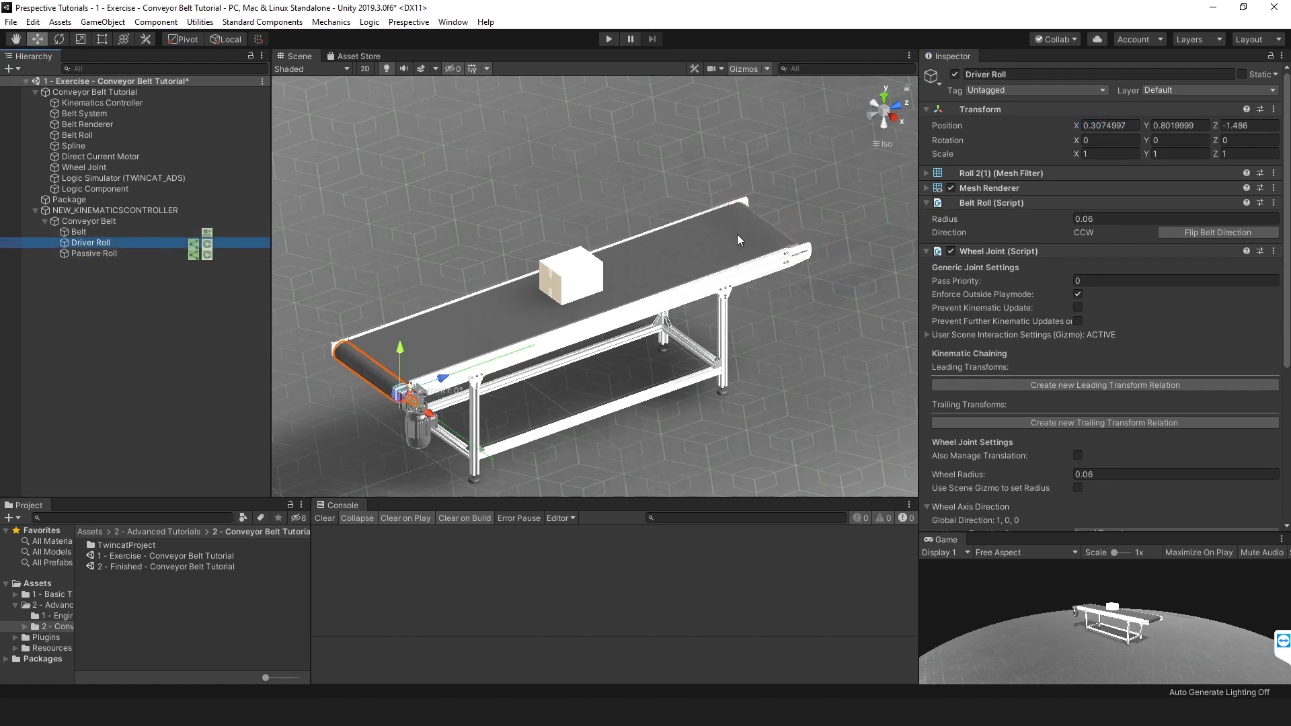
left_click(1125, 125)
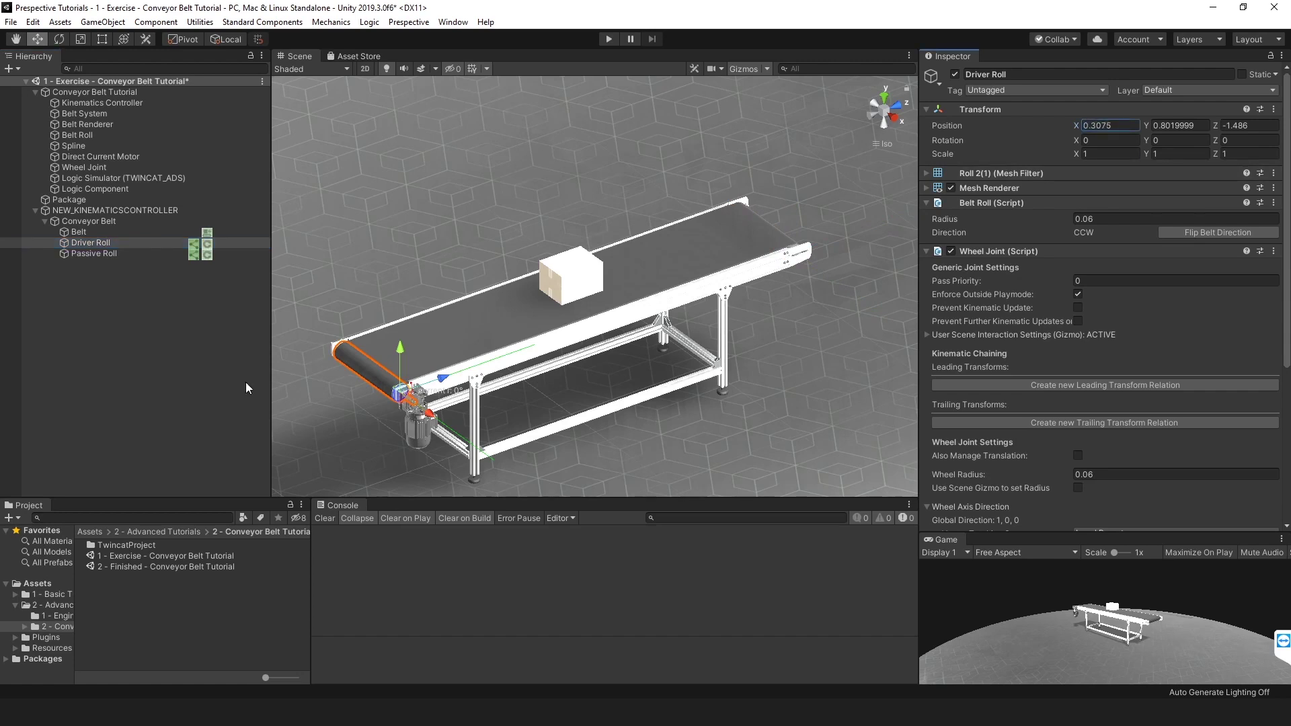
Assign the Driver Roll to Element 0 and the Passive Roll to Element 1 of the Belt Renderer's Belt Rolls, and inspect the belt spline.
left_click(159, 231)
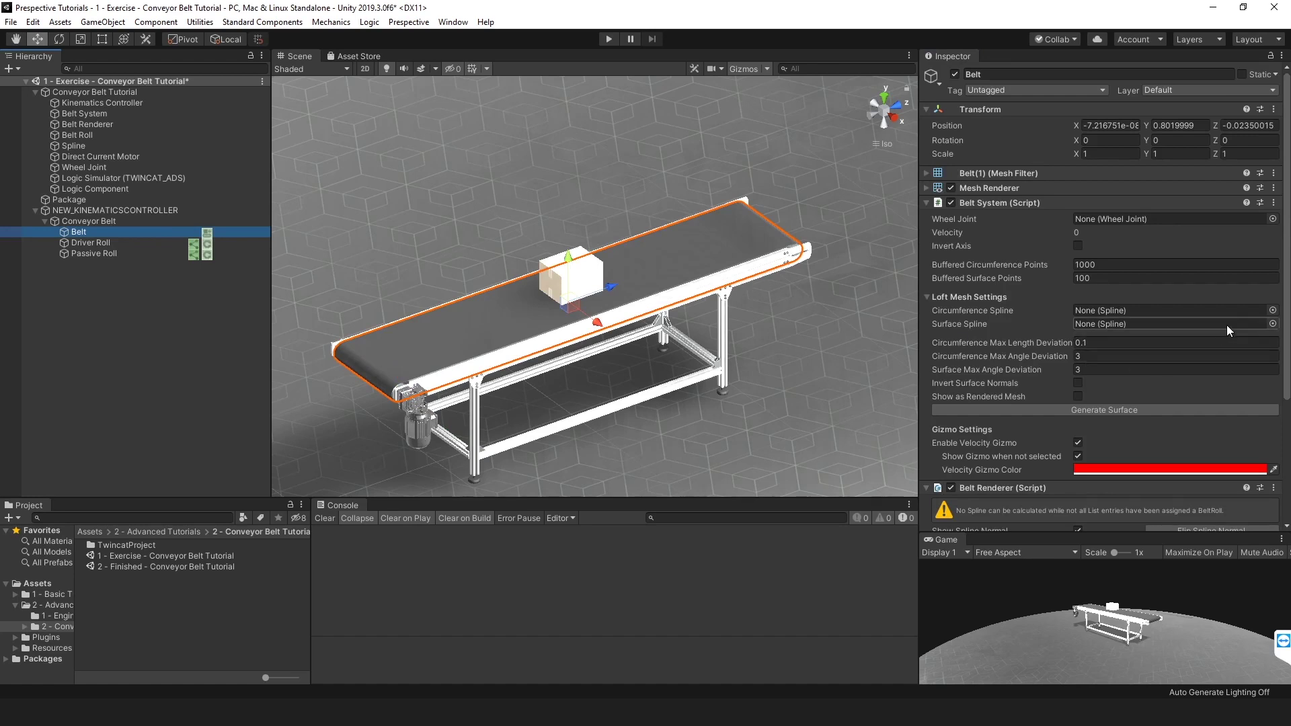
scroll(1227, 326, "down", 5)
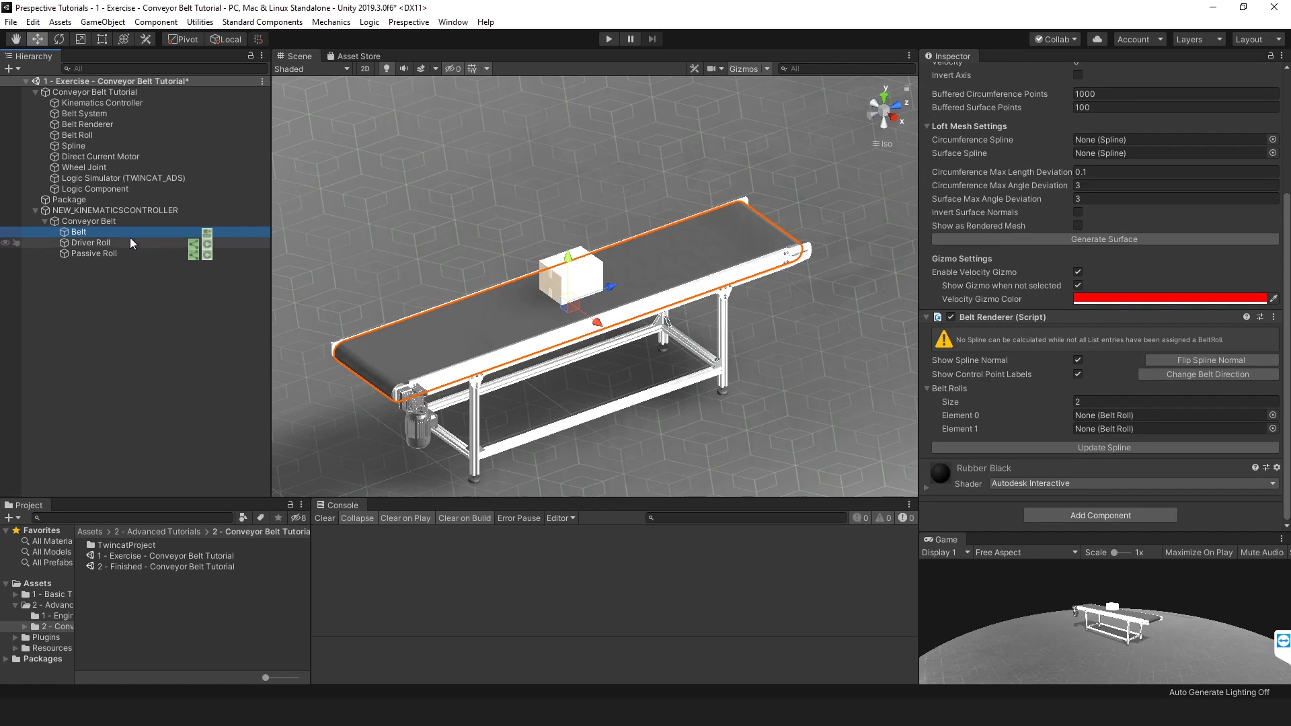
left_click_drag(117, 243, 1119, 416)
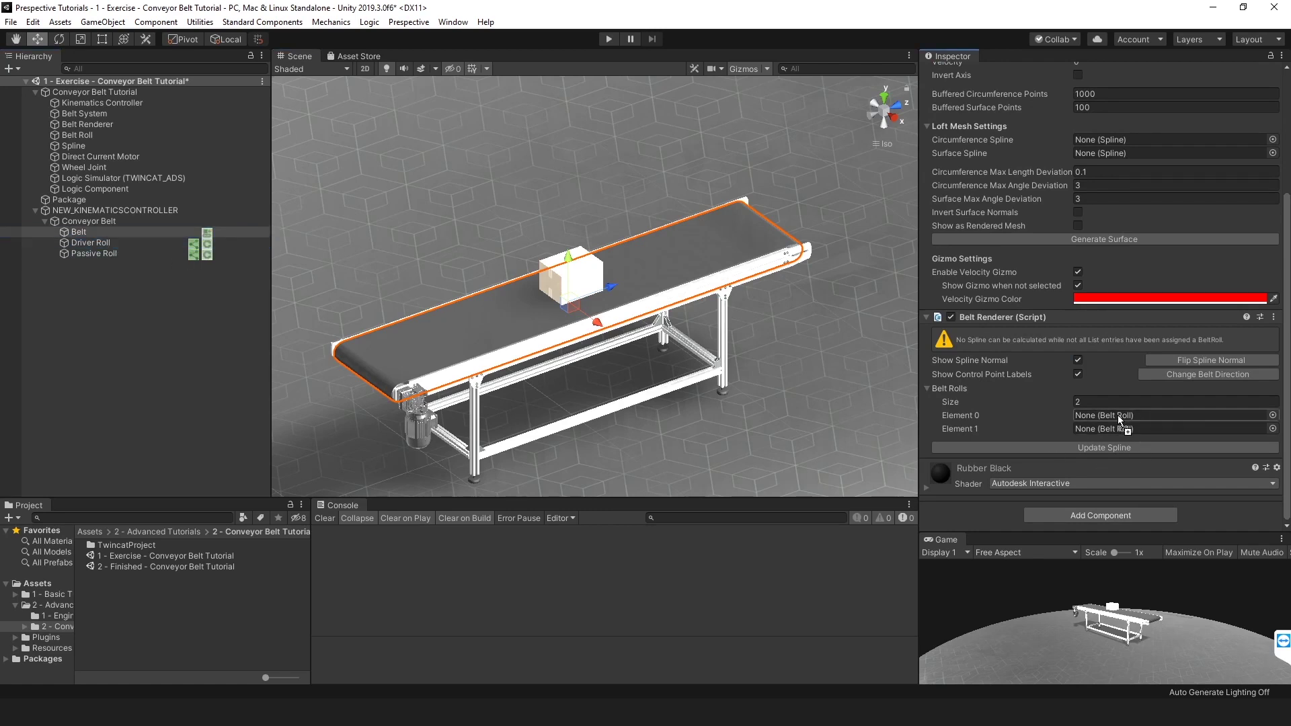
left_click_drag(94, 253, 1105, 431)
scroll(831, 261, "down", 1)
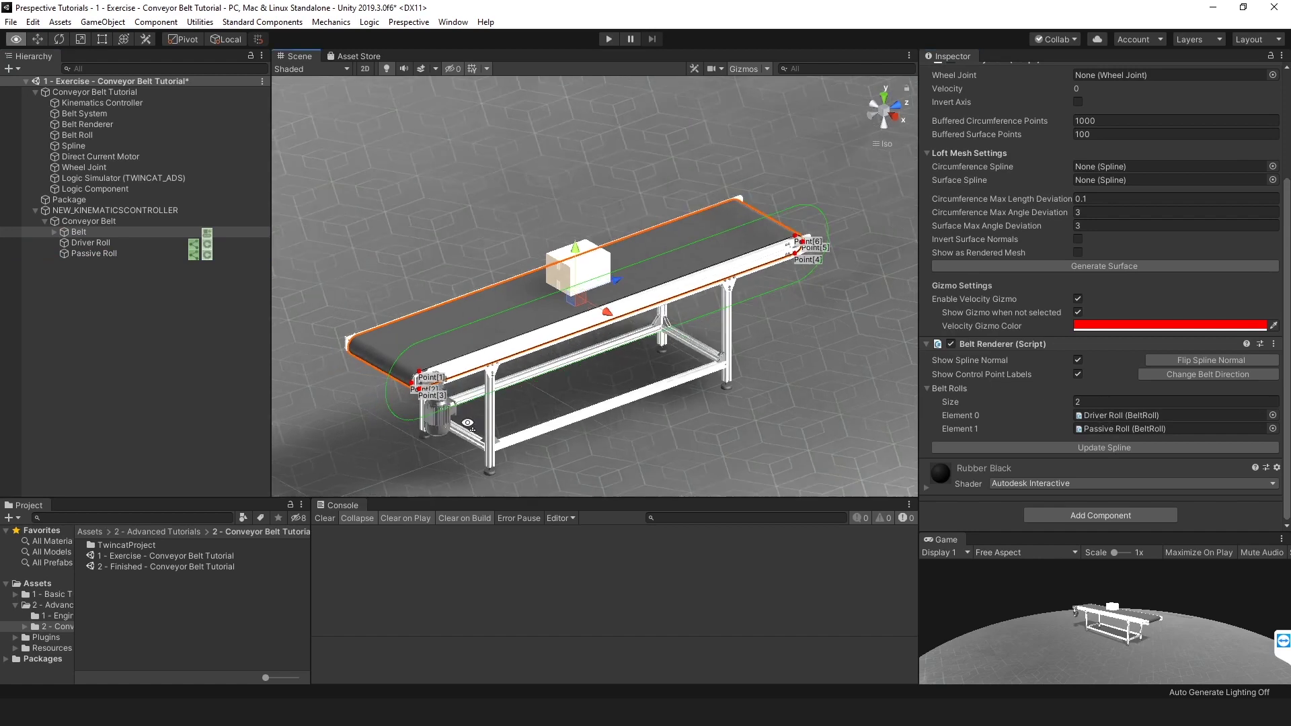
scroll(831, 261, "up", 5)
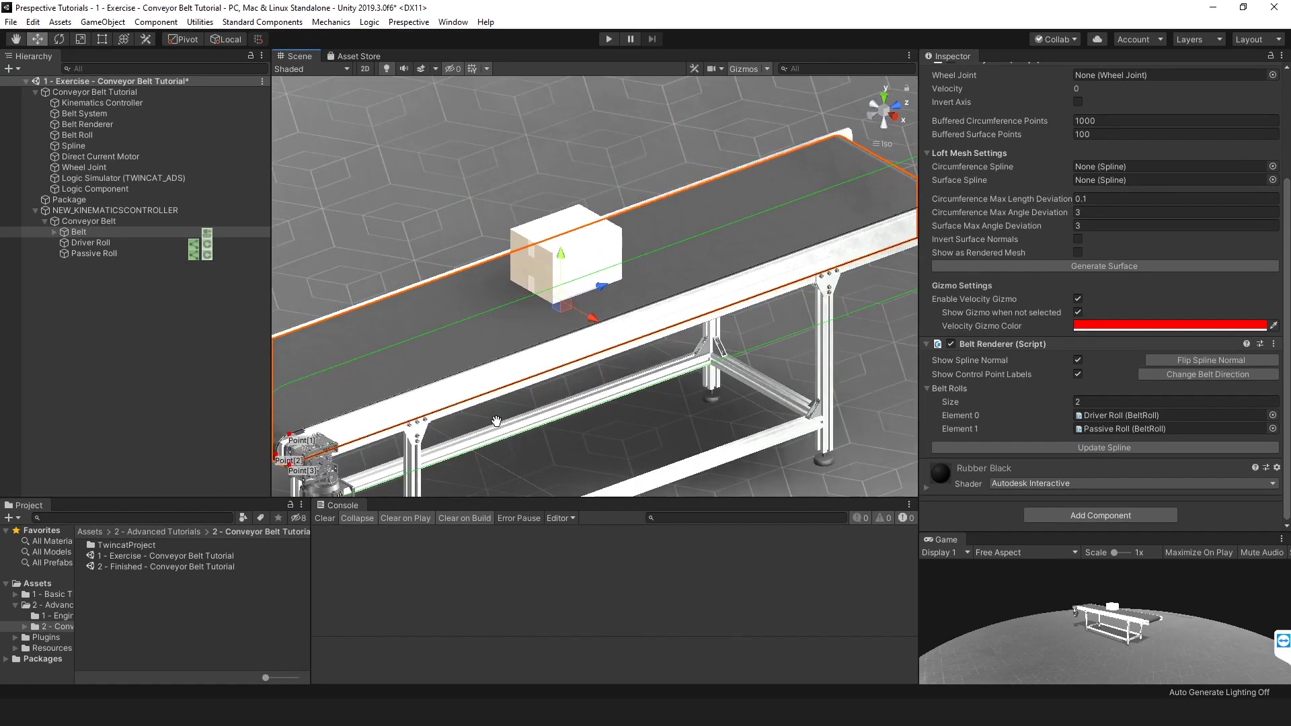
middle_click_drag(727, 289, 697, 303)
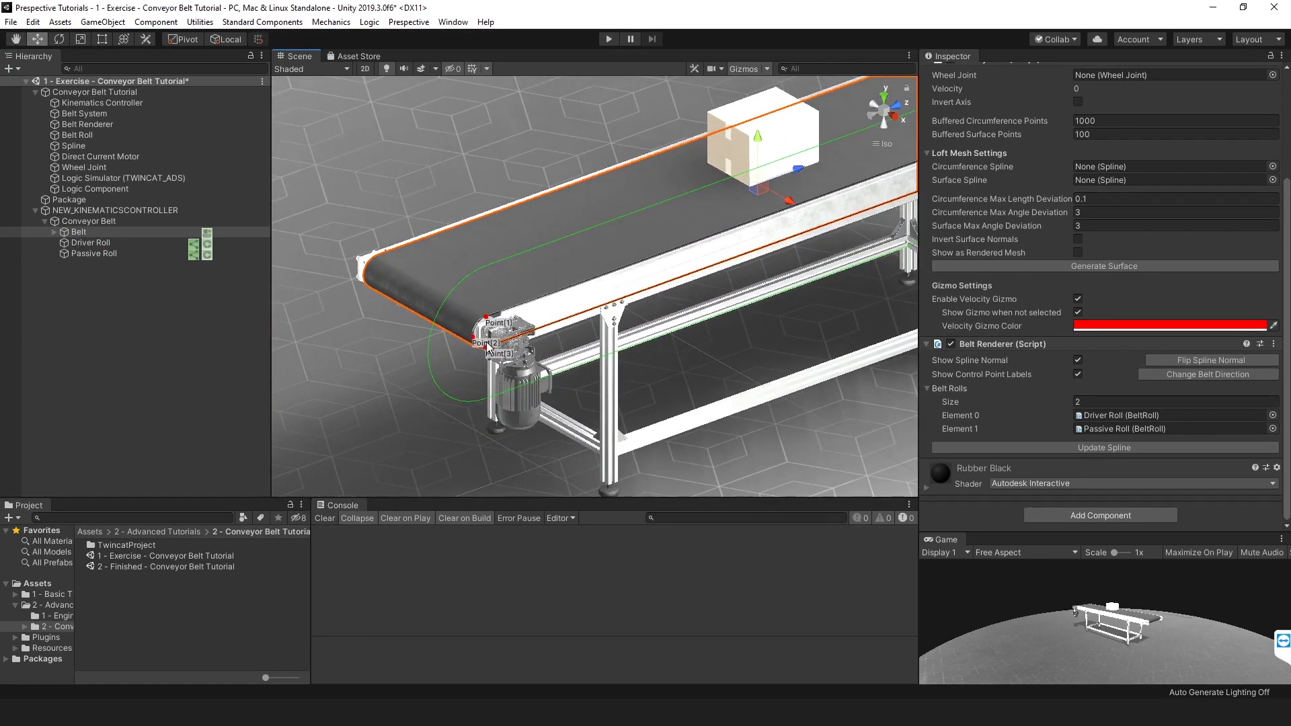
scroll(679, 311, "down", 3)
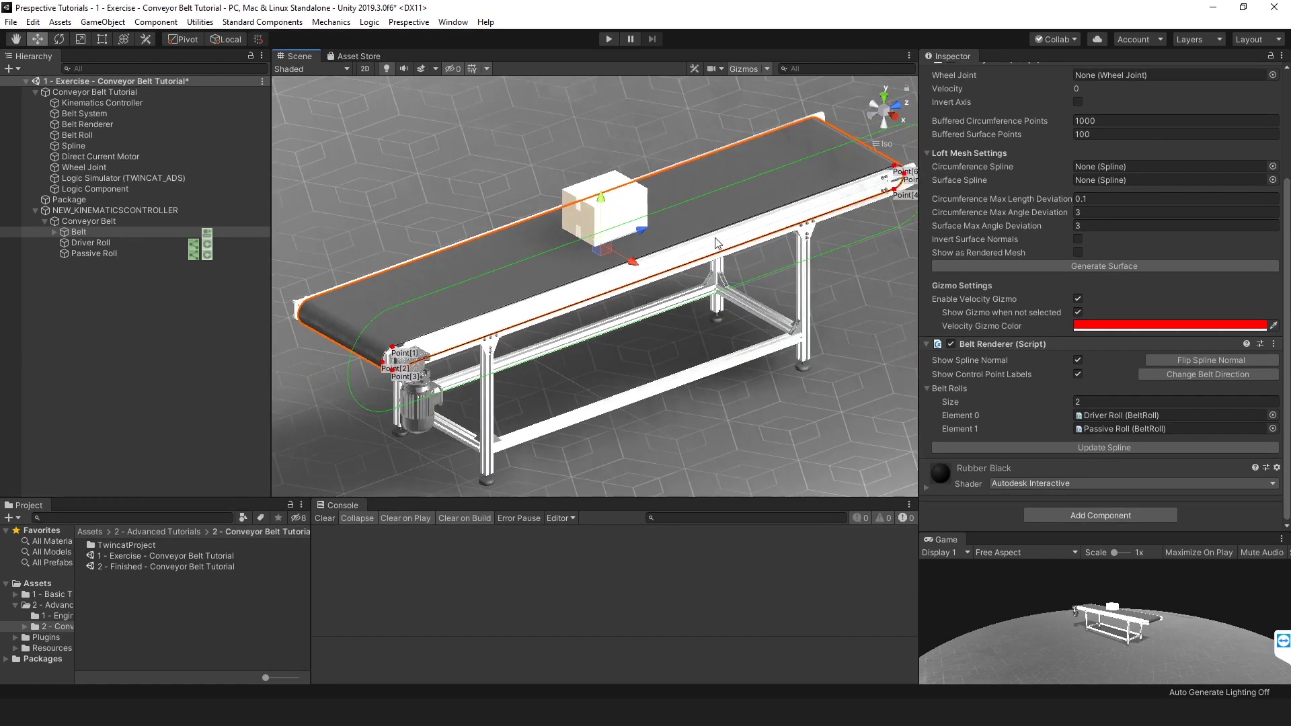
Rename the generated spline under the Belt as Circumference Spline.
middle_click_drag(718, 244, 675, 268)
scroll(545, 352, "down", 2)
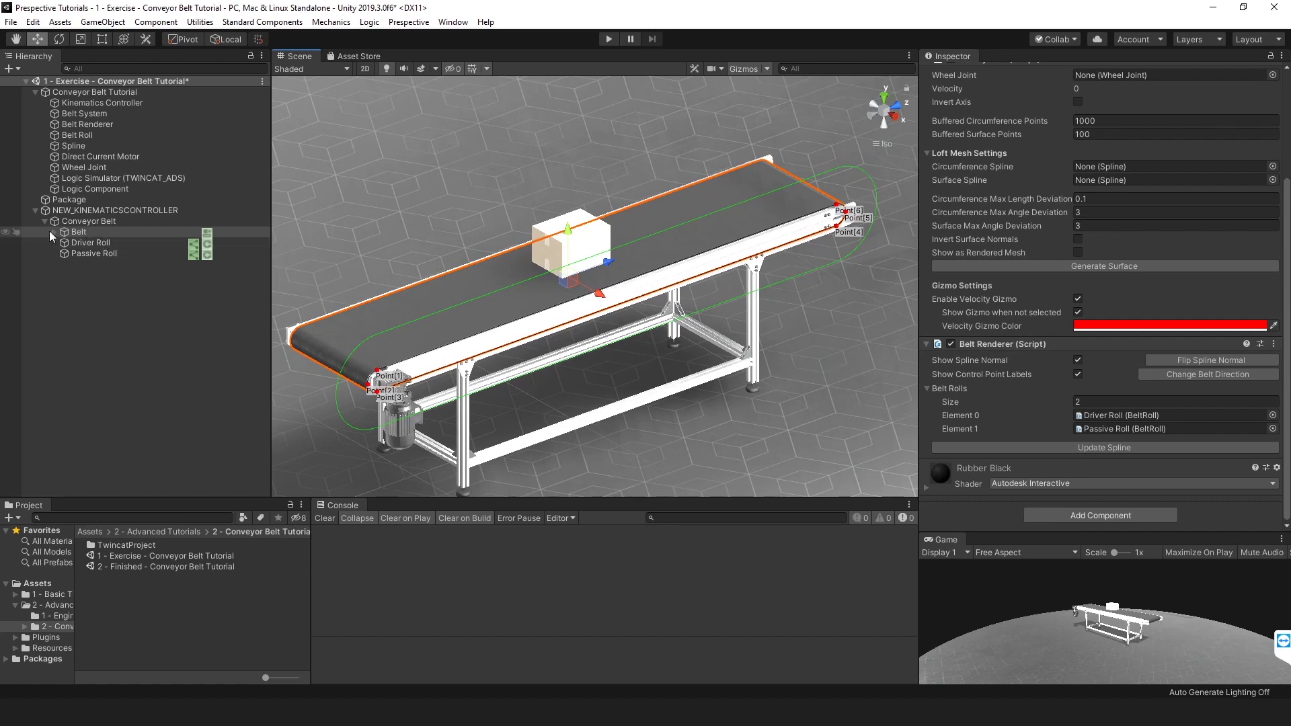
left_click(73, 233)
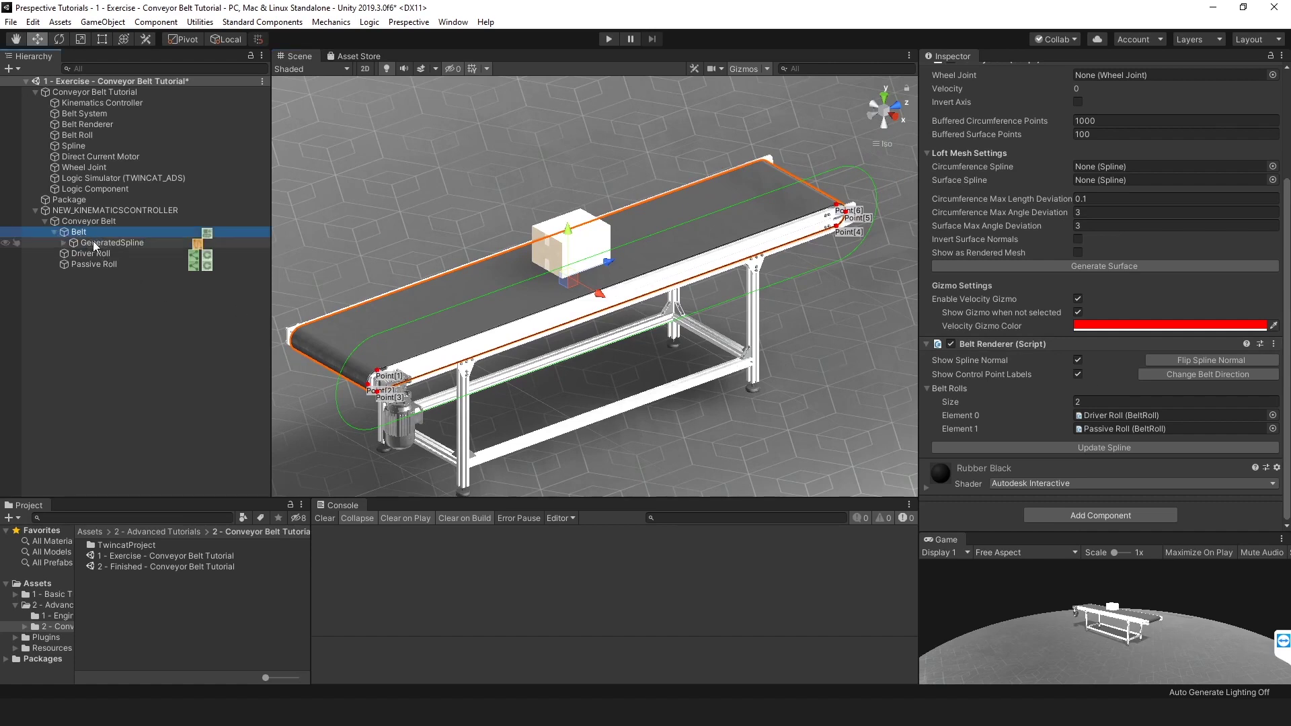
left_click(93, 242)
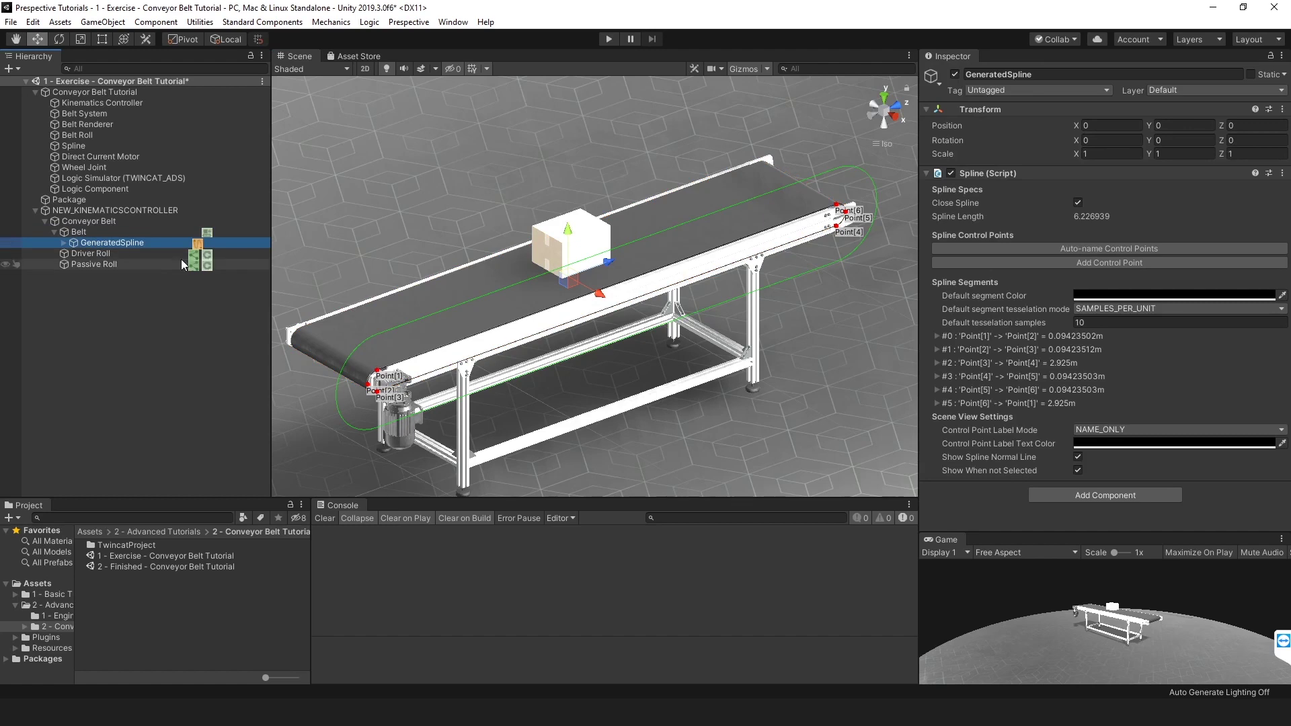
left_click(1047, 76)
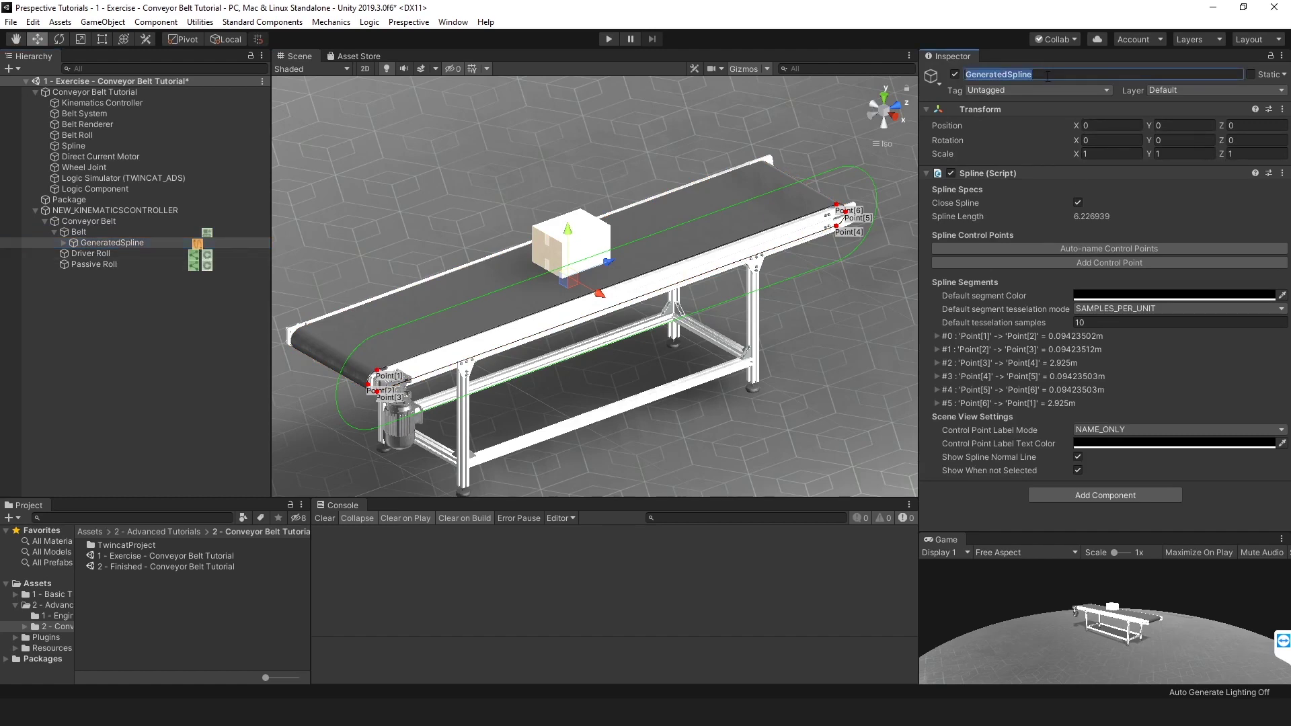
type("Circumference Spline")
key("Return")
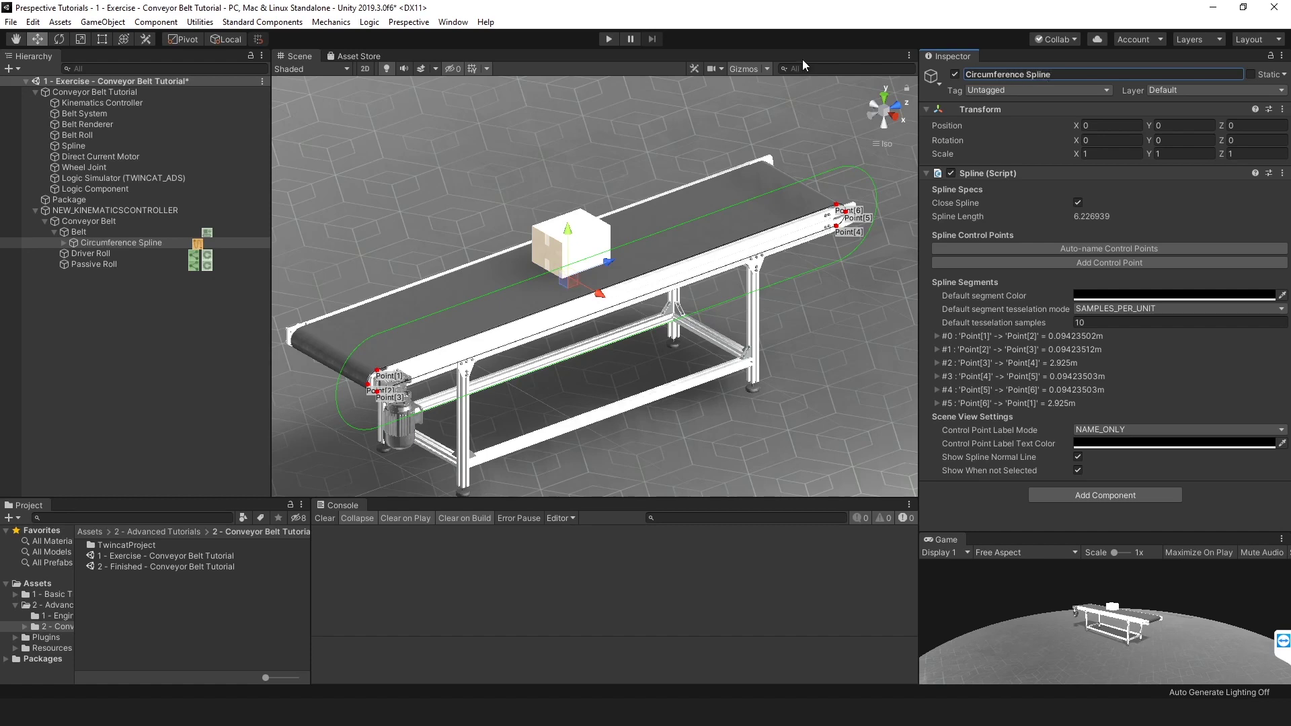
Remove the Belt Renderer component from the Belt.
left_click(79, 232)
scroll(1216, 328, "down", 5)
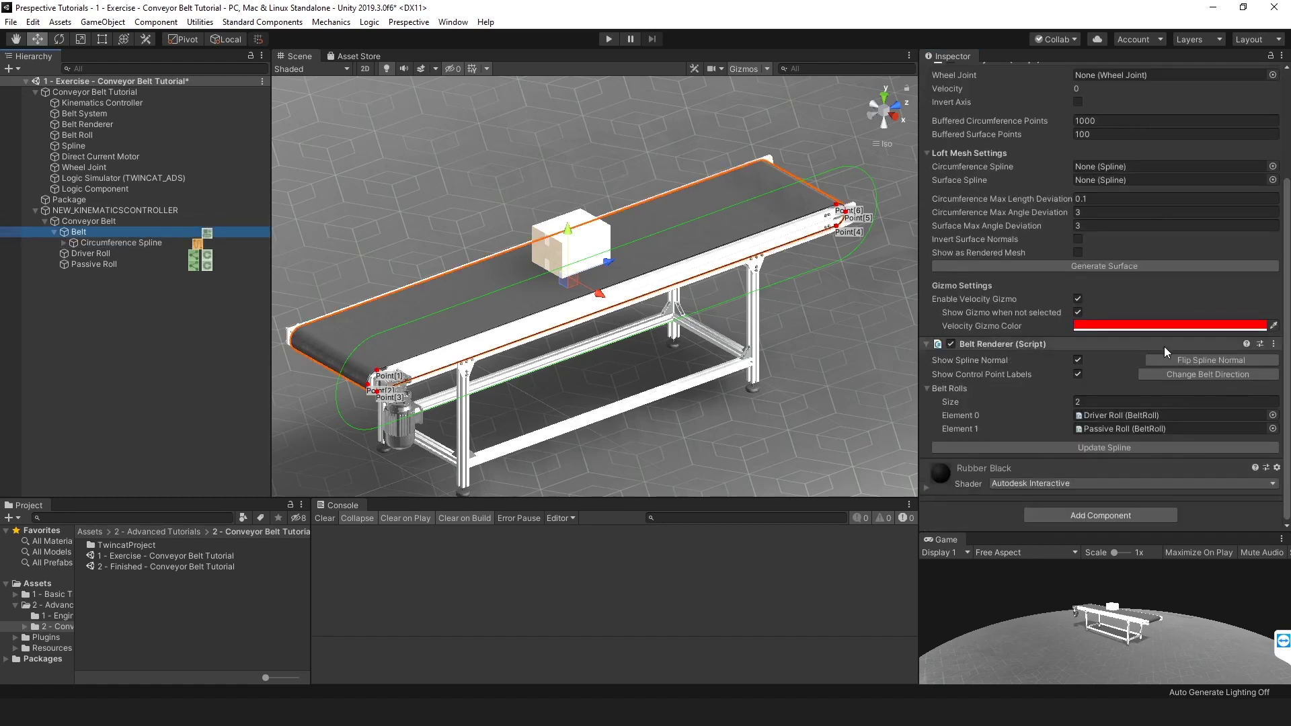
left_click(1274, 345)
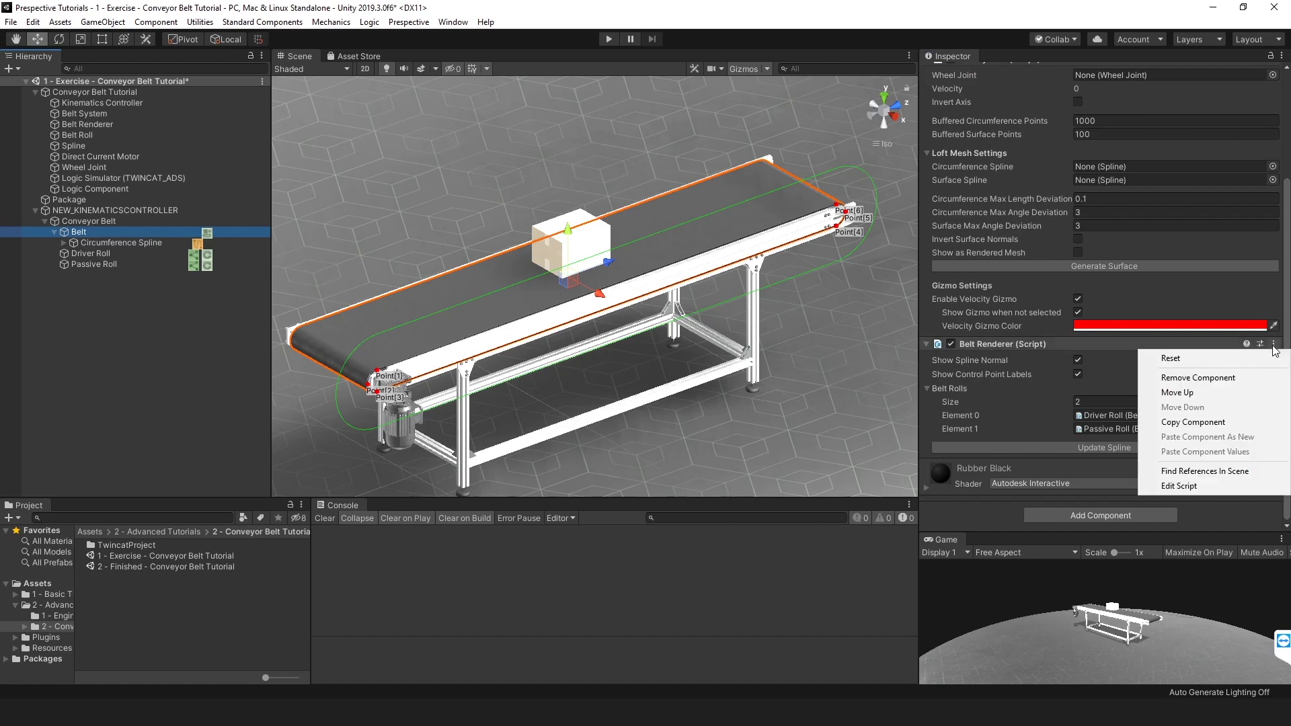
left_click(1204, 378)
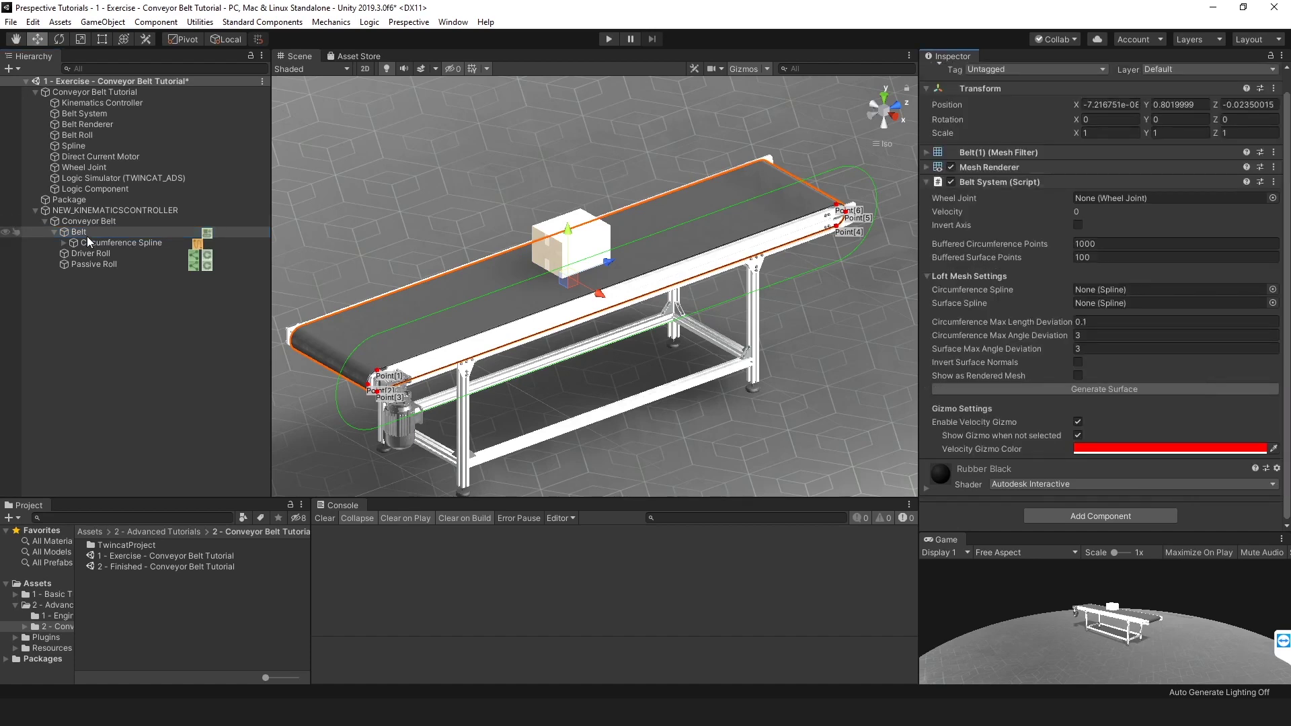
left_click(118, 297)
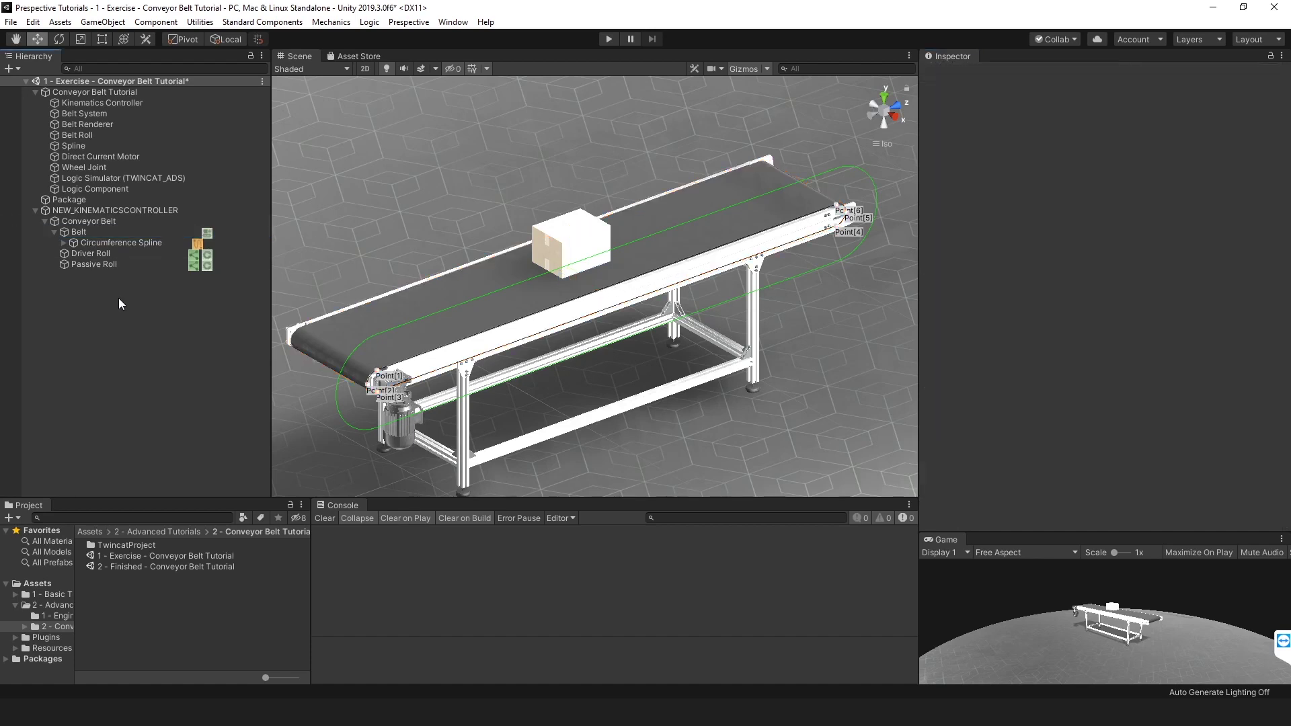
Consult the Conveyor Belt Tutorial's task list and create a new spline in the scene.
left_click(87, 93)
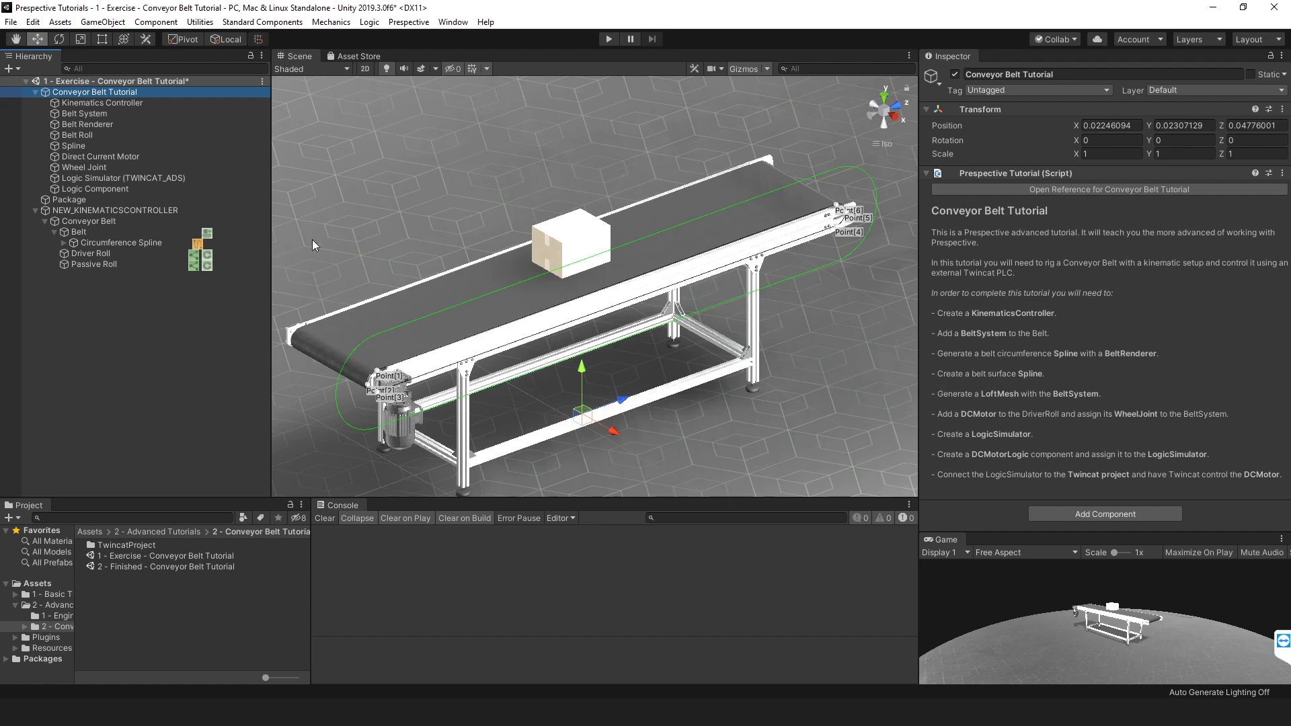
left_click(164, 308)
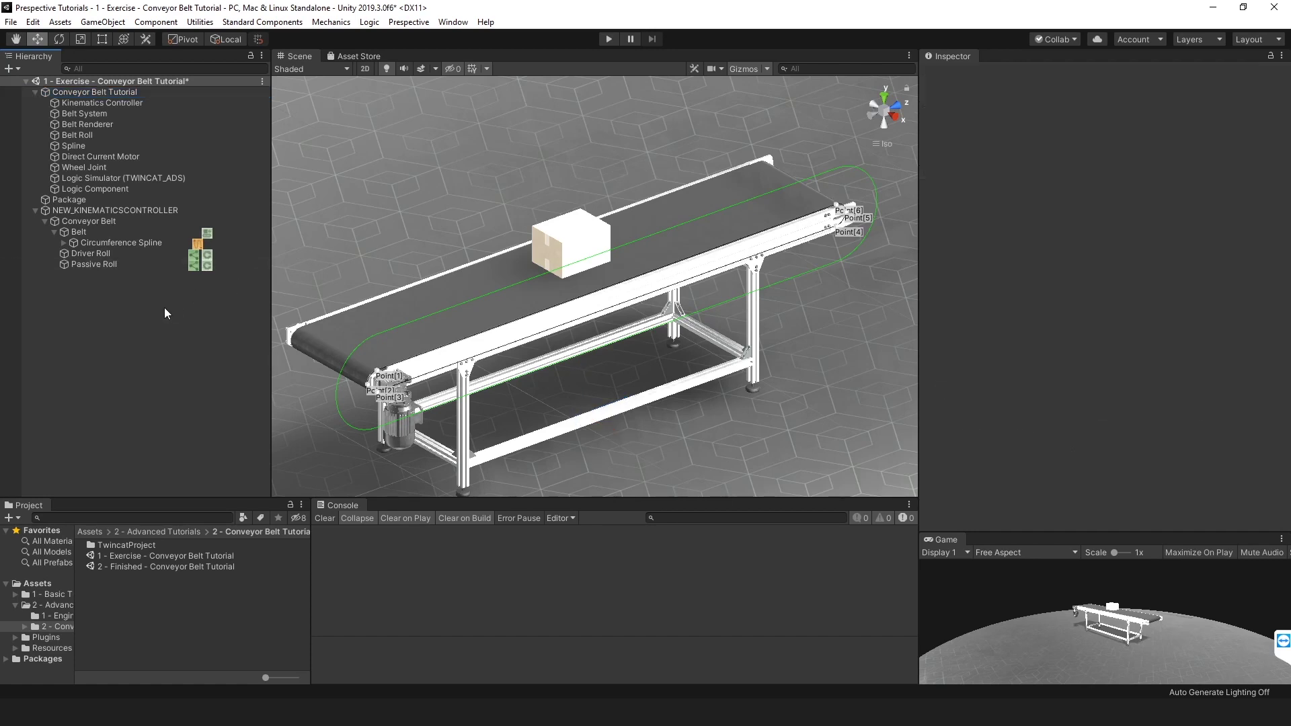
left_click(200, 23)
mouse_move(330, 39)
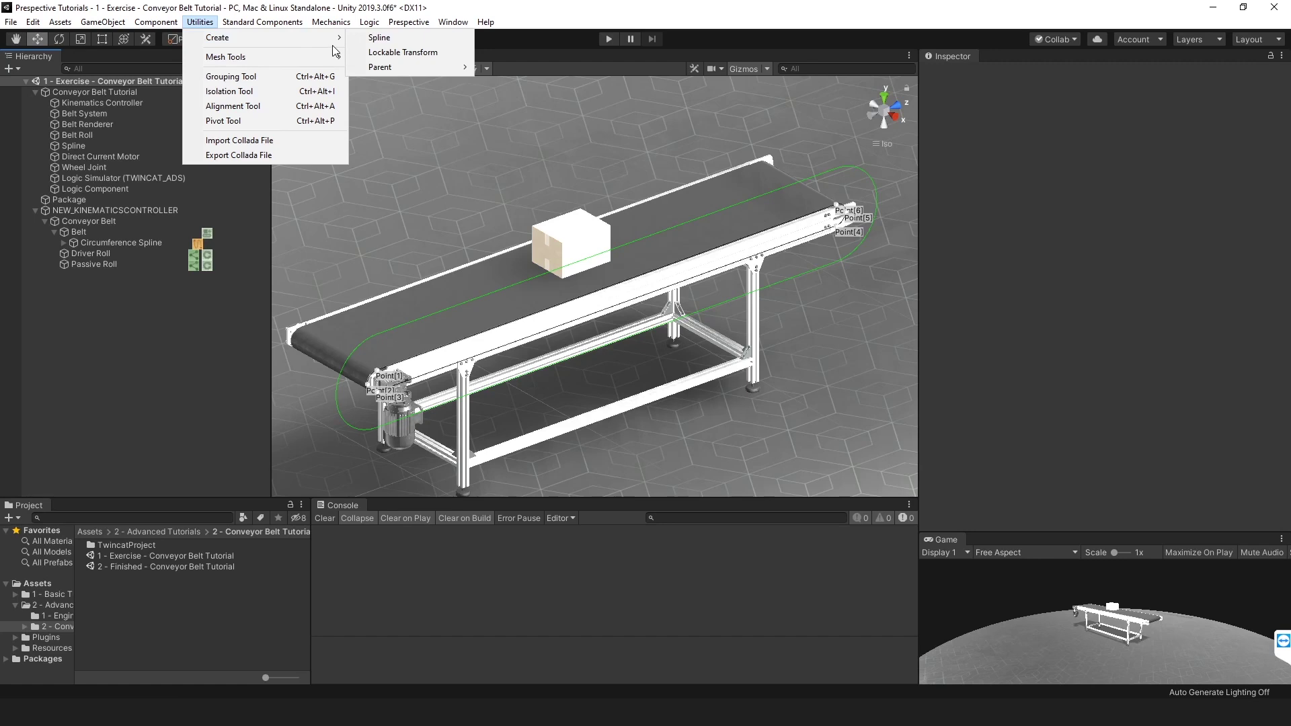
left_click(405, 37)
left_click_drag(564, 296, 581, 296, "alt")
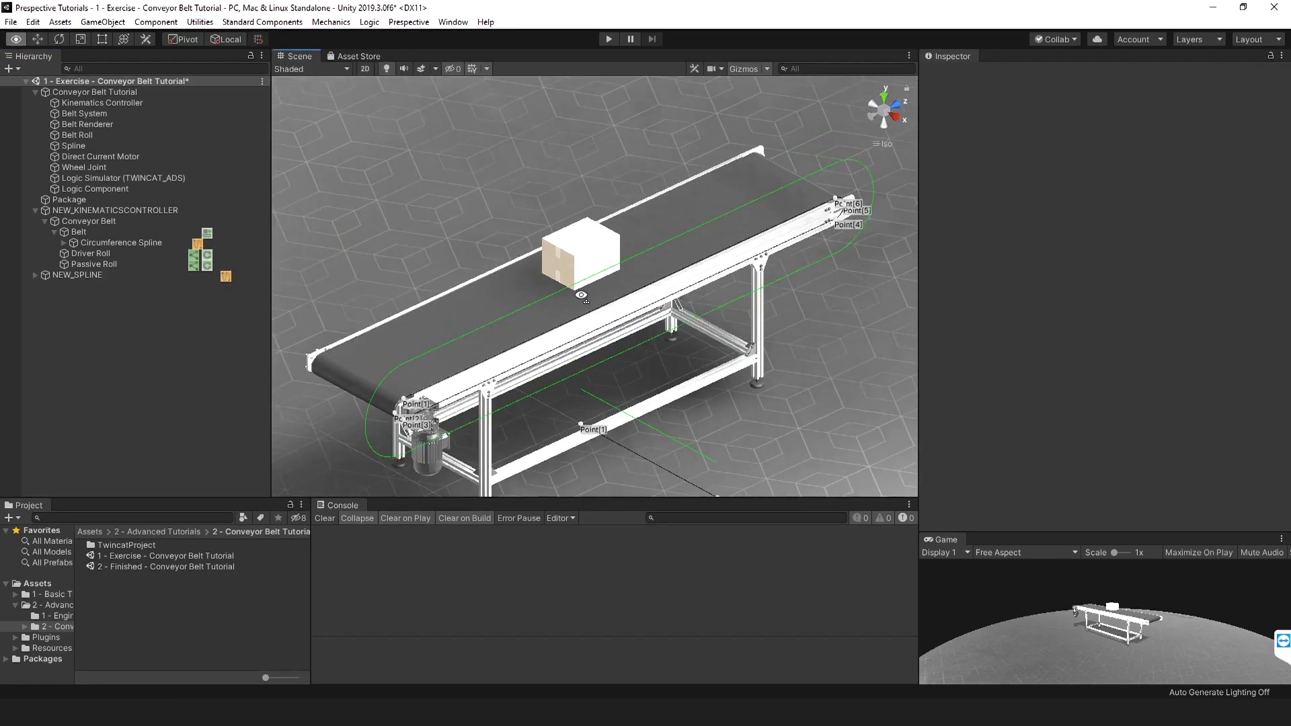
middle_click_drag(581, 296, 498, 319)
scroll(592, 363, "up", 3)
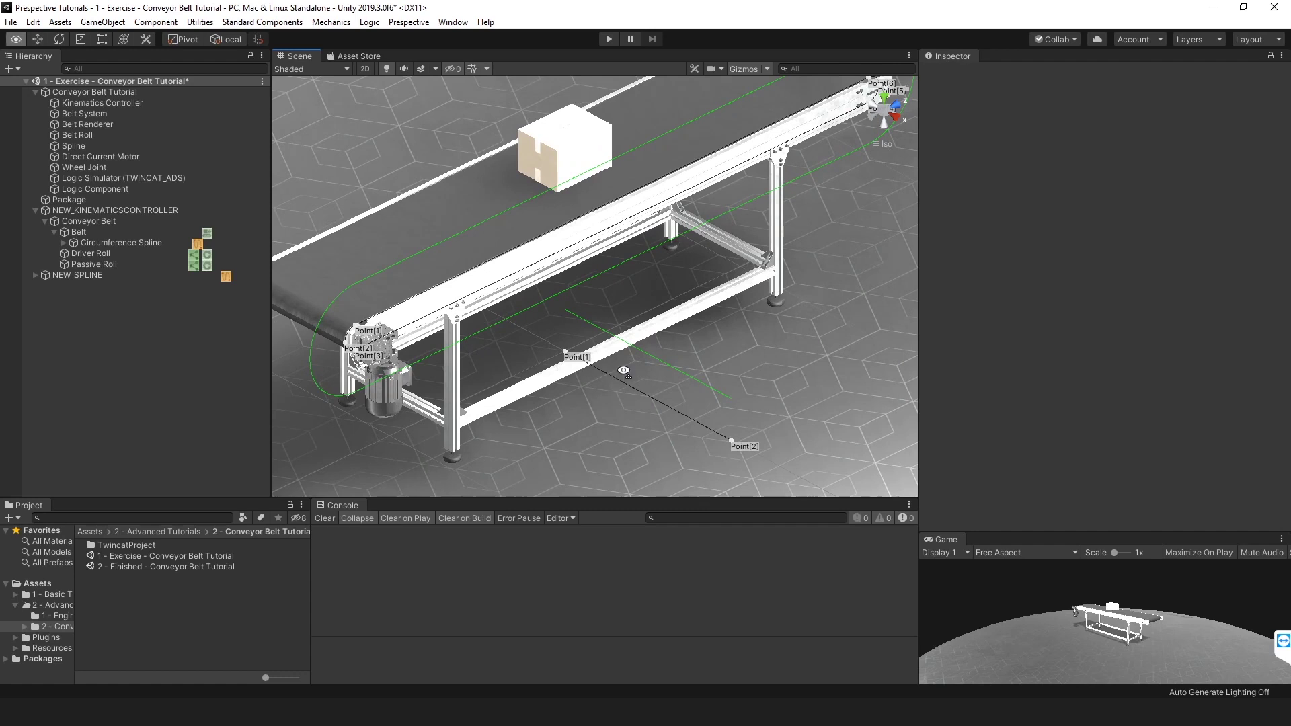
left_click_drag(608, 368, 643, 374, "alt")
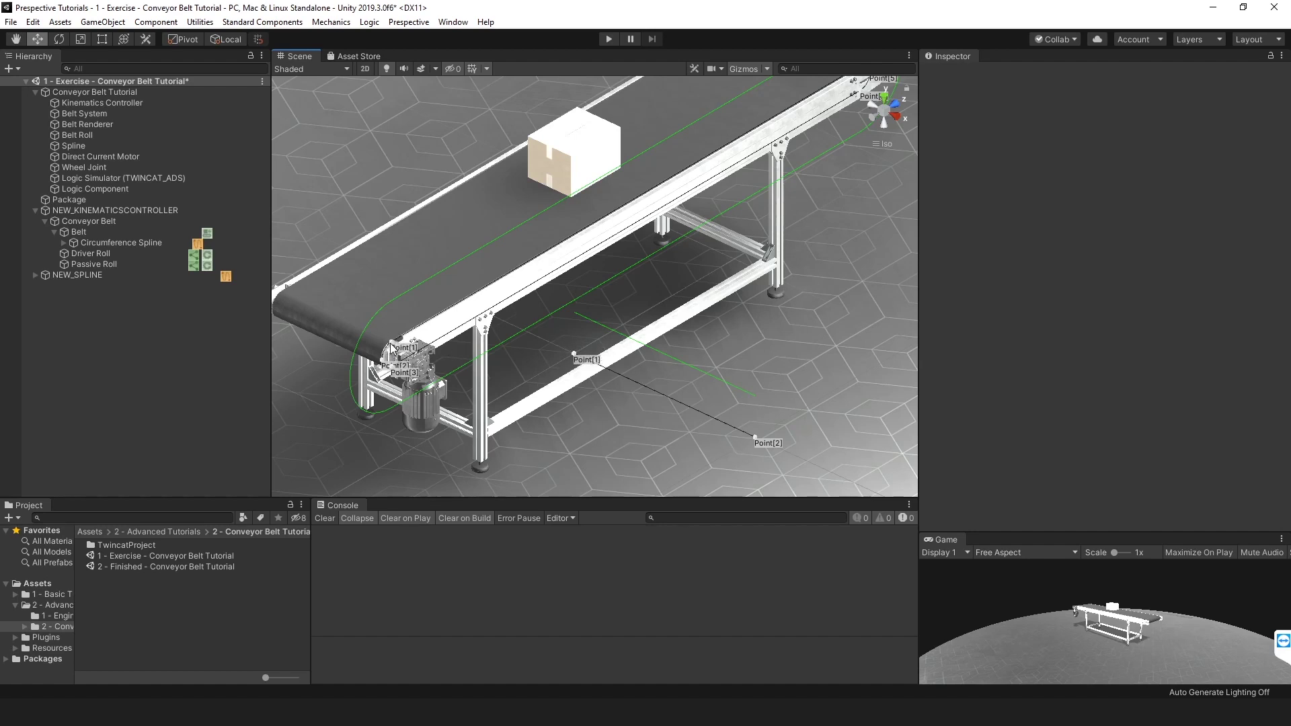
Expand the Circumference Spline's control points and inspect Point[1] at the motor end of the belt.
left_click(63, 243)
left_click(73, 253)
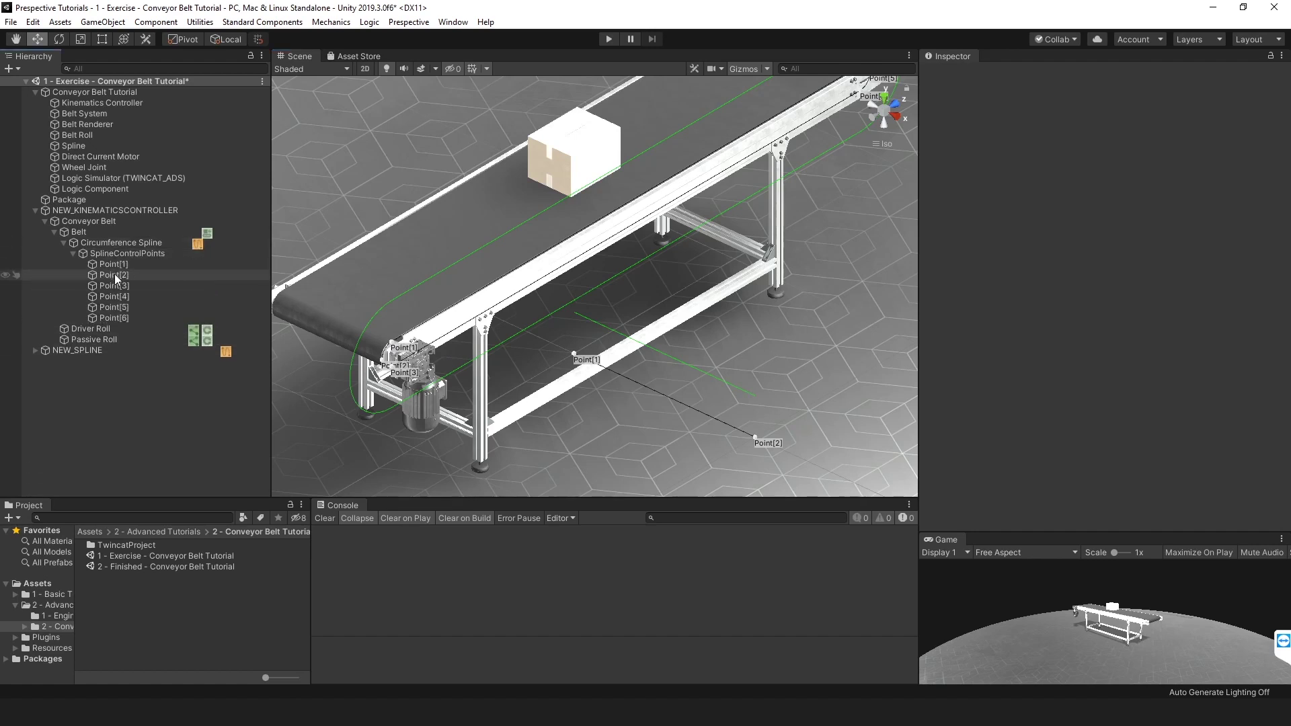
left_click(114, 264)
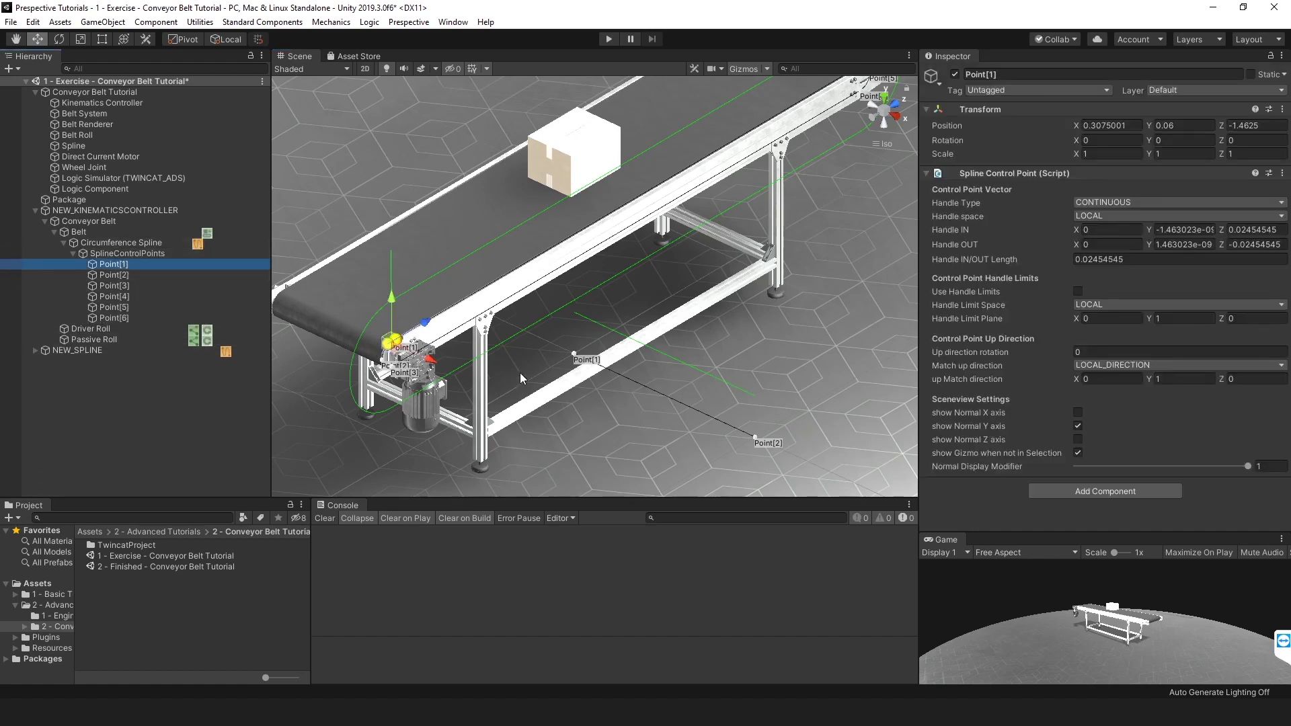
middle_click_drag(519, 373, 528, 365)
left_click(136, 370)
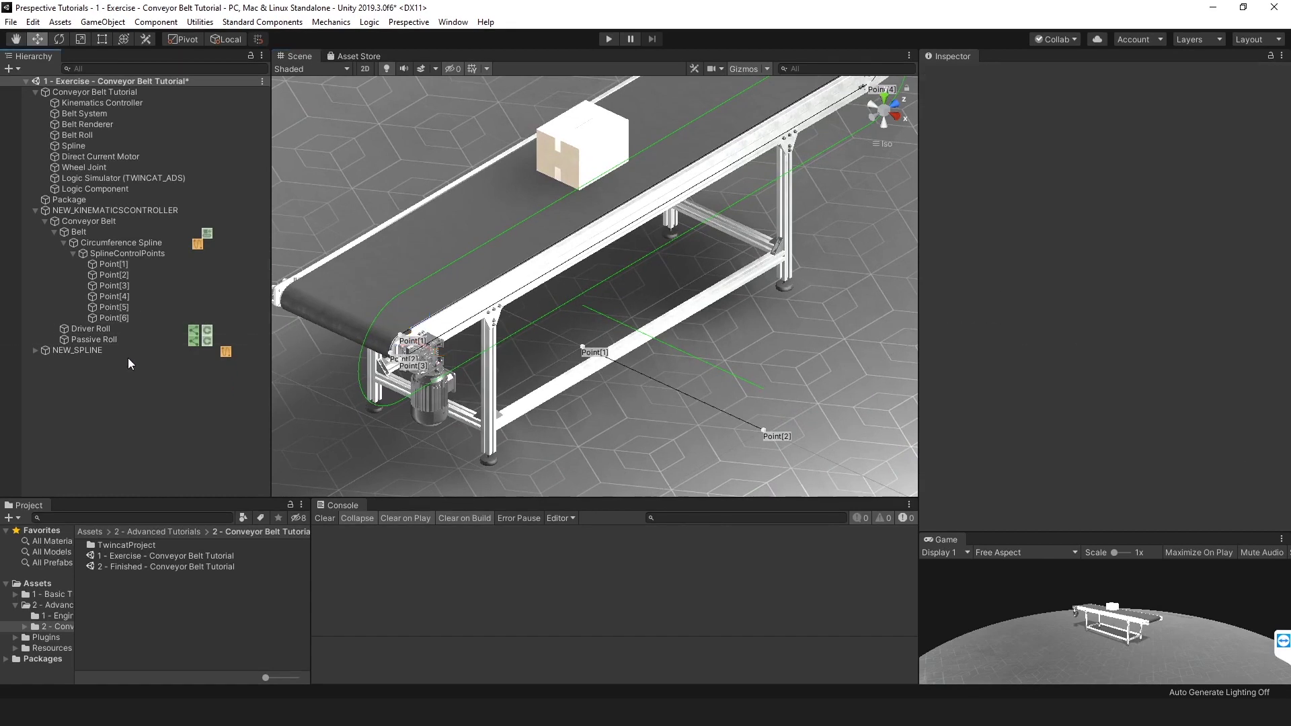
Rename the new standalone spline as Surface Spline.
left_click(128, 351)
left_click(1079, 74)
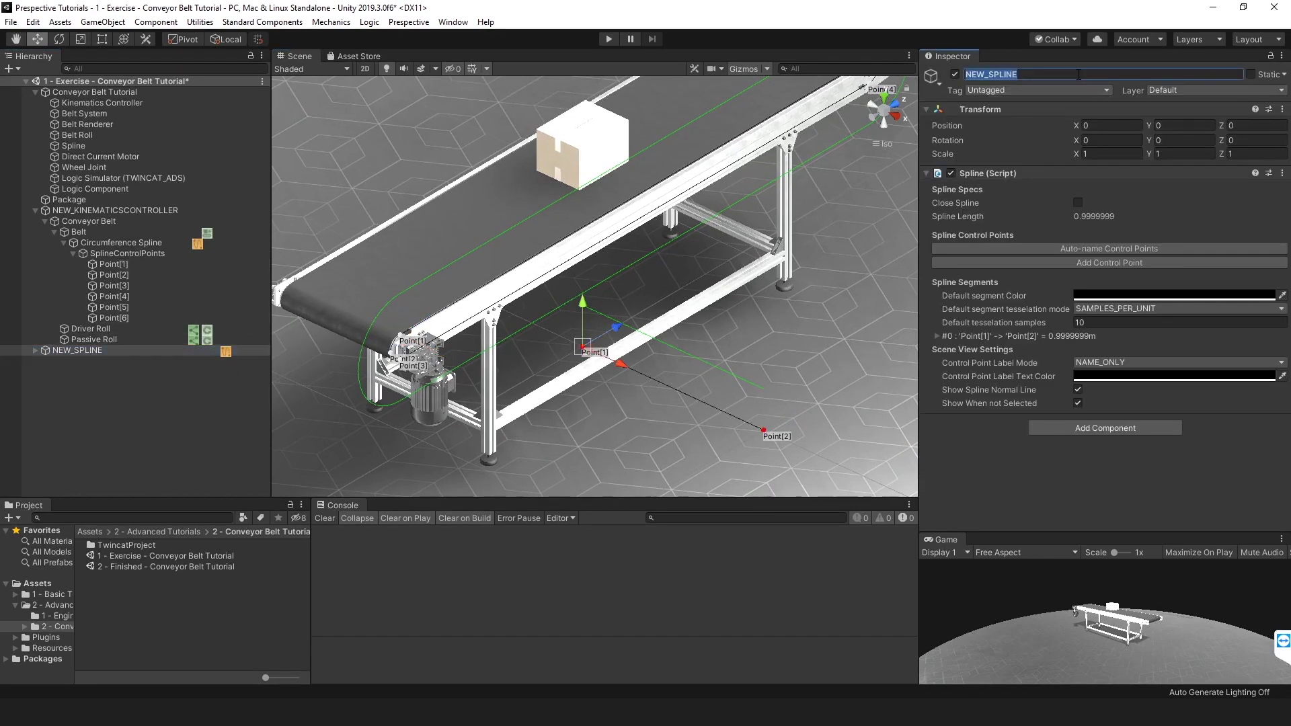
type("Surface Spline")
key("Return")
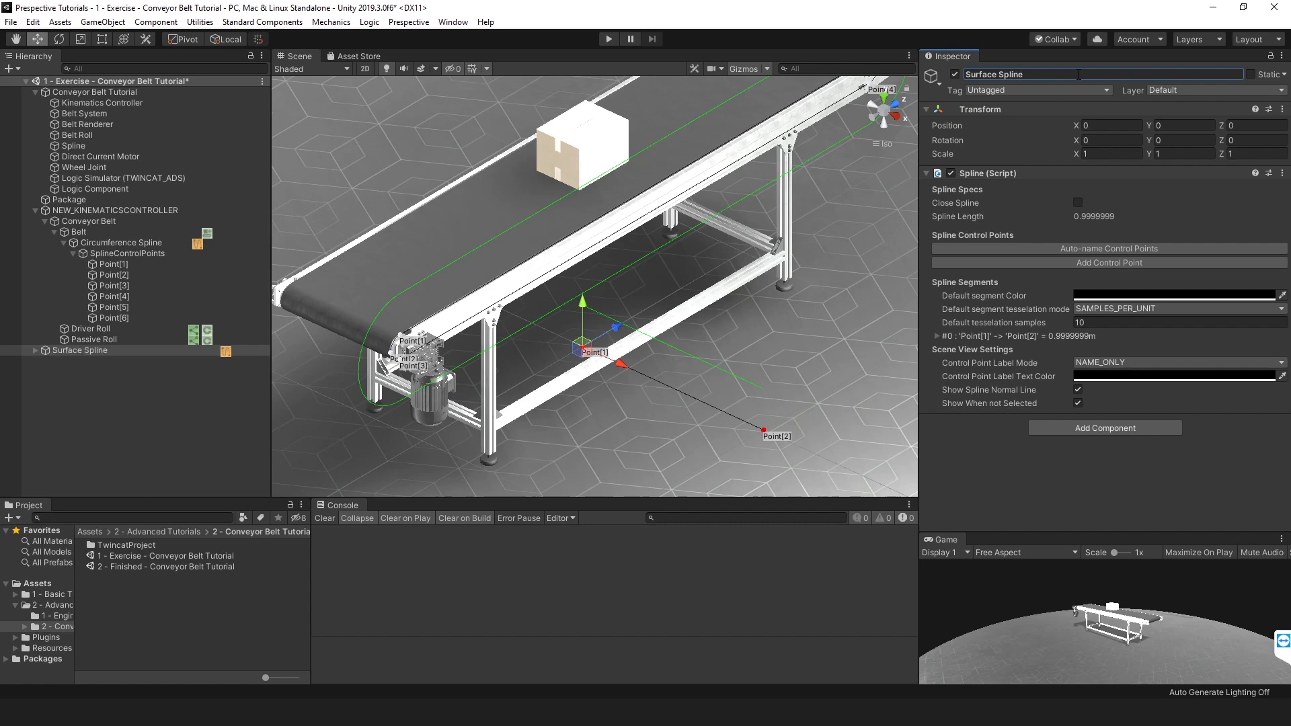
left_click(143, 386)
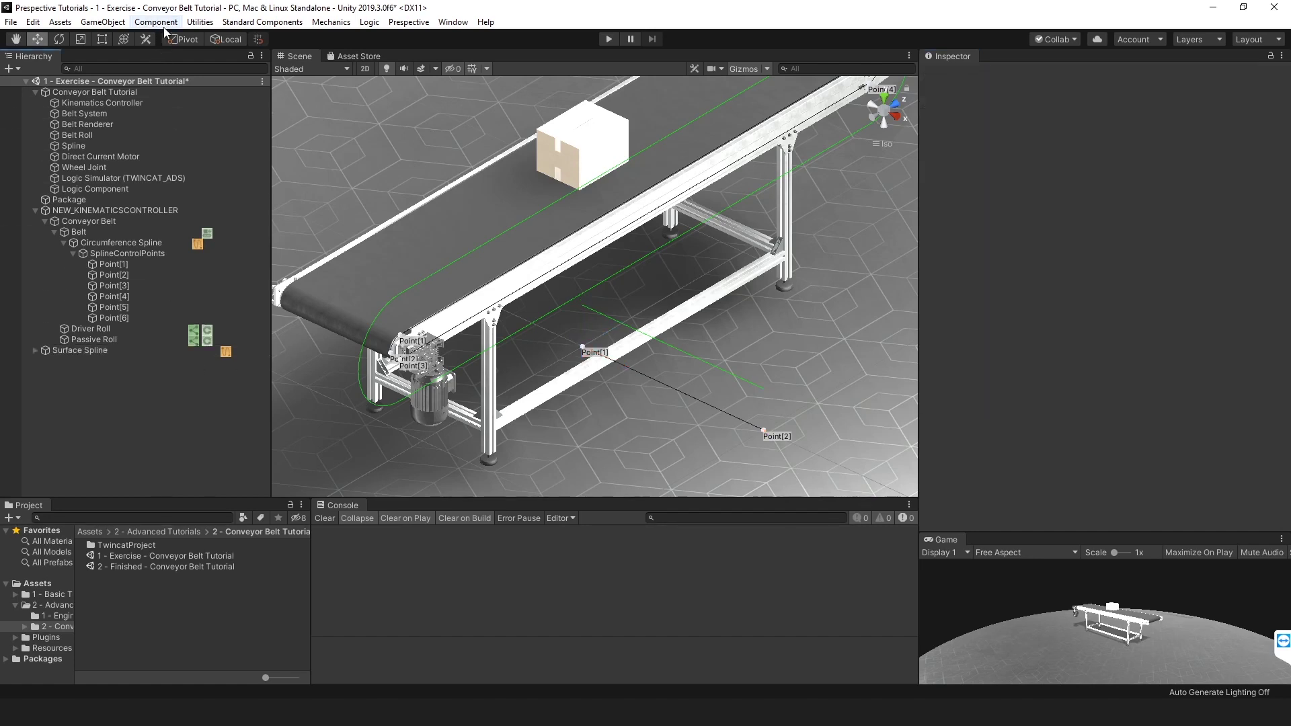
In the Alignment Tool, assign Surface Spline as the object to move and the Circumference Spline's Point[1] as destination, both using Transform Pivot.
left_click(200, 22)
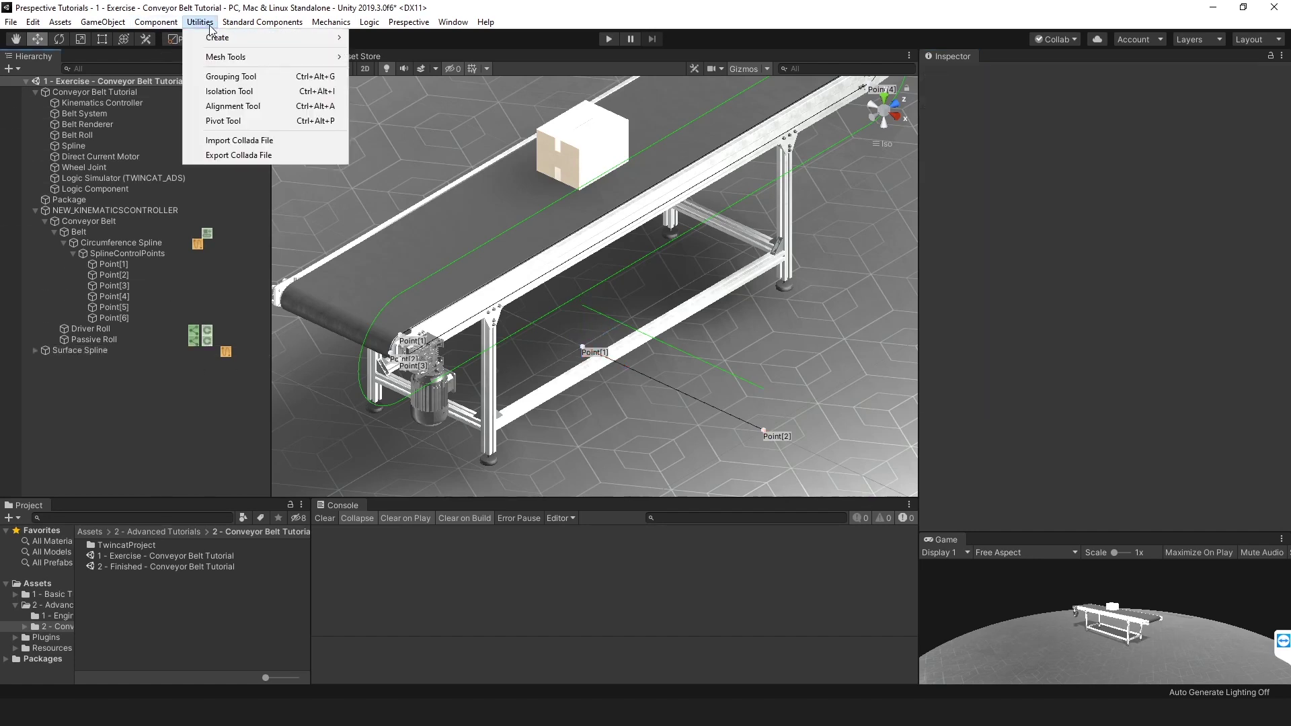
left_click(277, 105)
left_click_drag(77, 358, 913, 203)
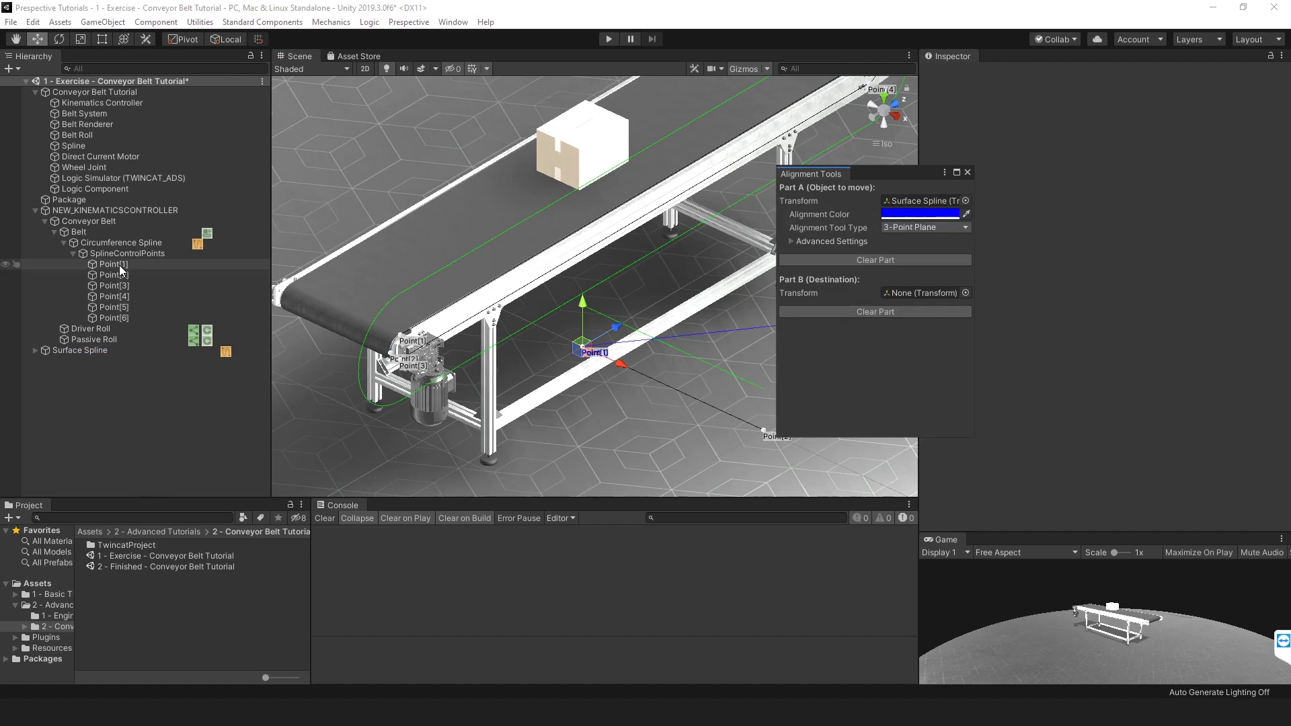
left_click_drag(121, 269, 918, 296)
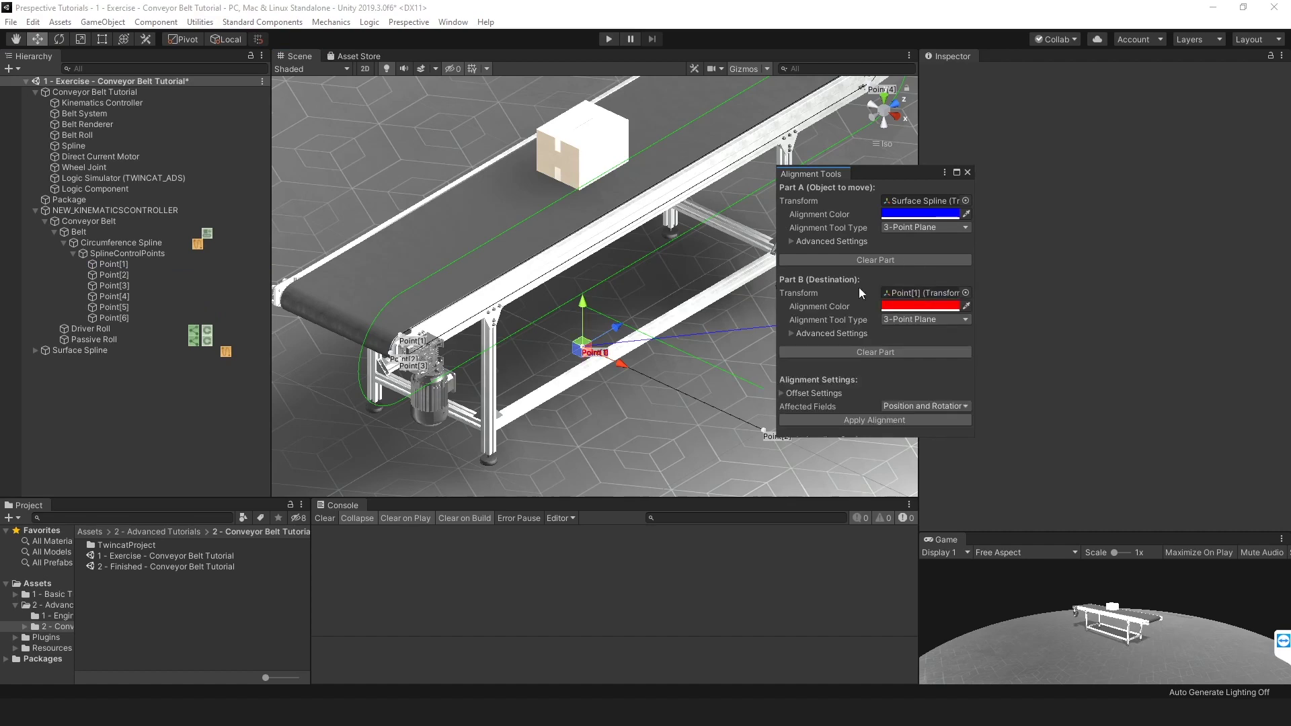
left_click(915, 228)
left_click(926, 273)
left_click(925, 319)
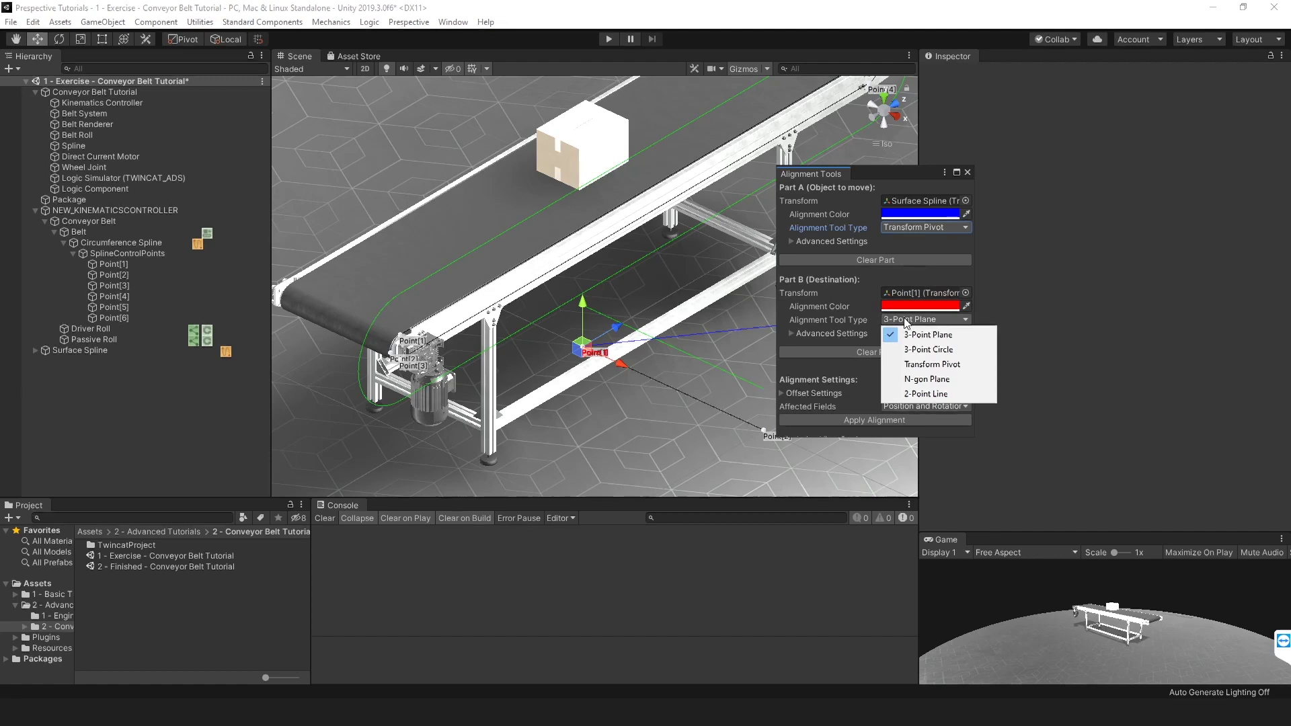
left_click(932, 363)
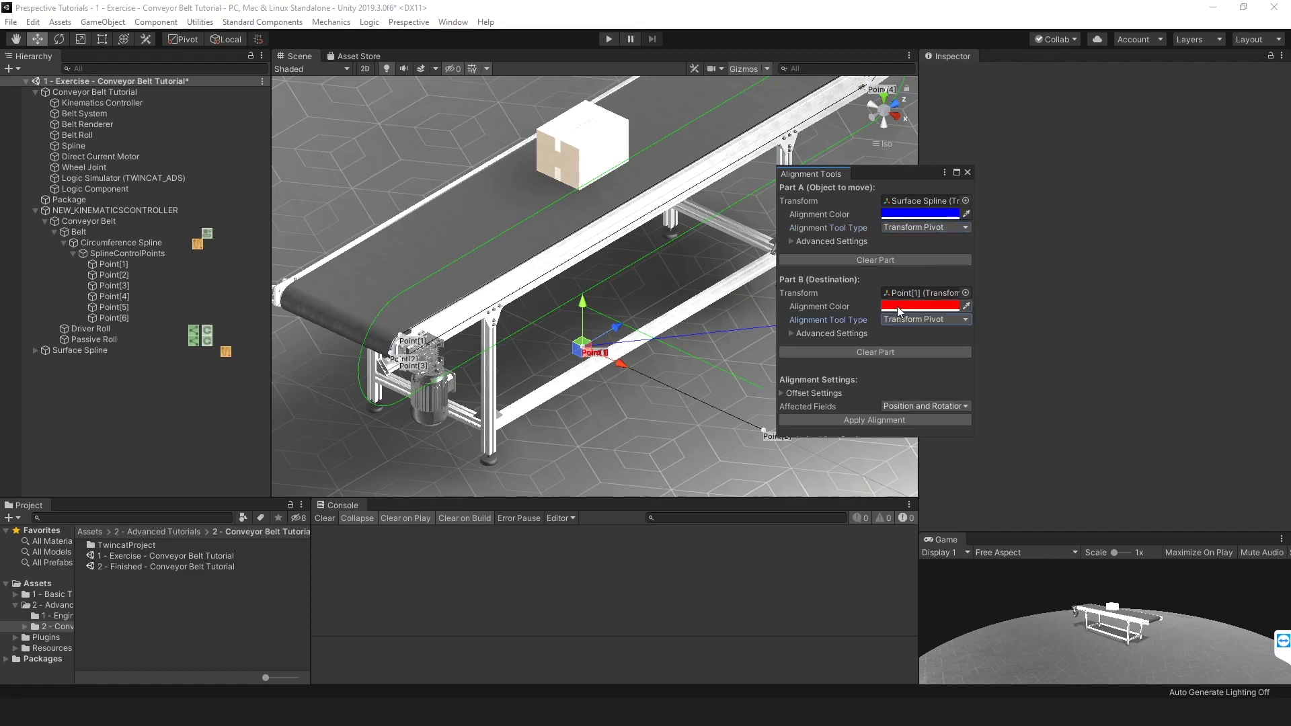
Limit the alignment's affected fields to Position, apply the alignment and close the Alignment Tool.
left_click(906, 406)
left_click(925, 452)
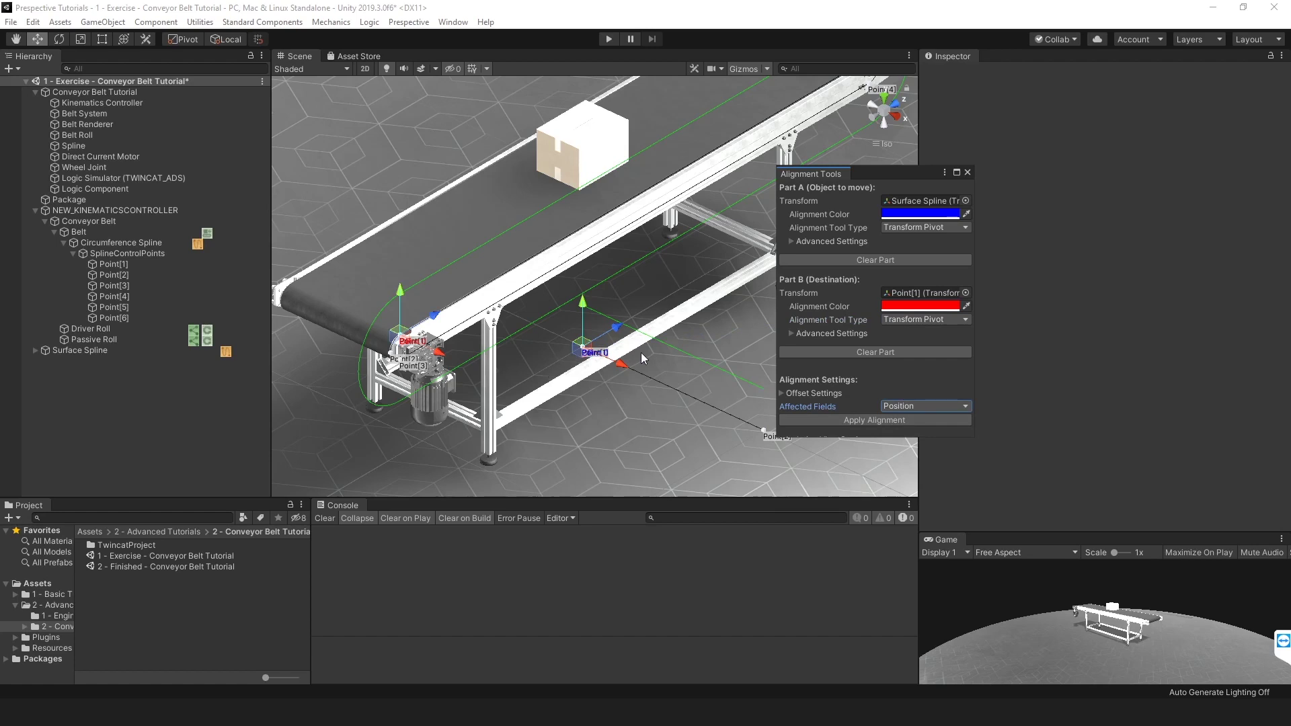
scroll(673, 364, "down", 2)
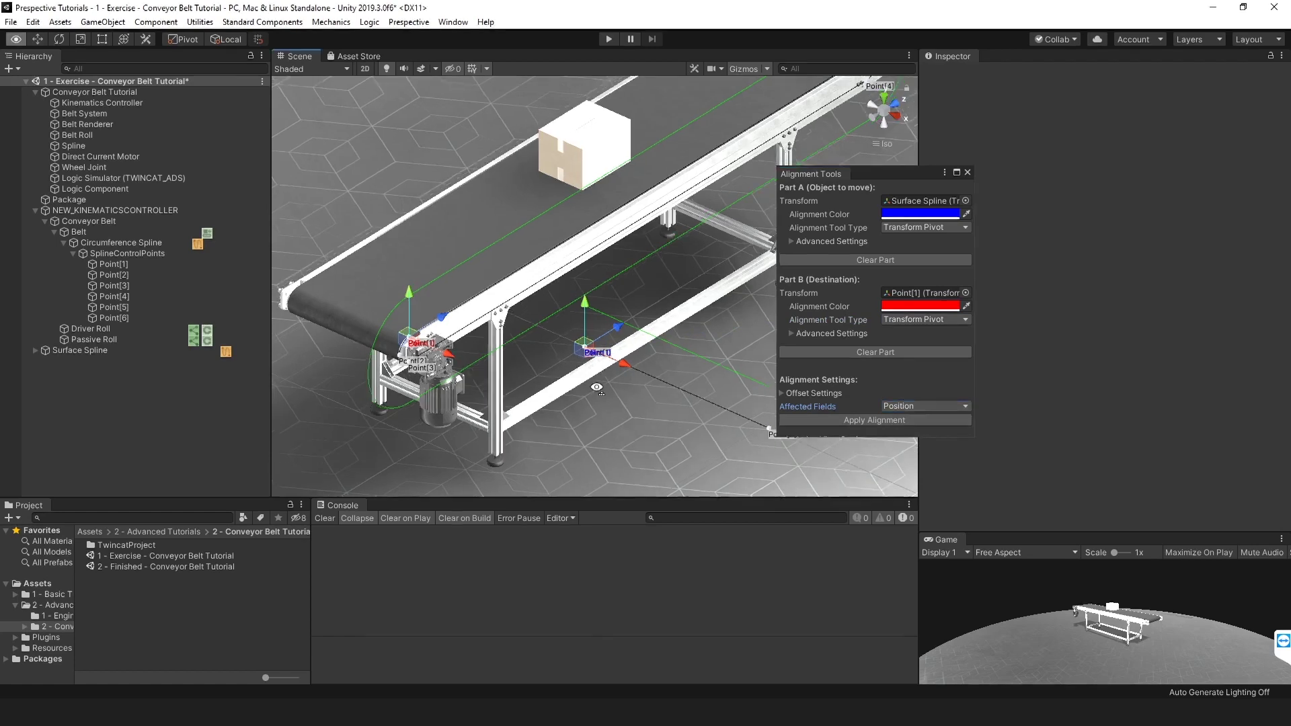
left_click(855, 421)
left_click(967, 172)
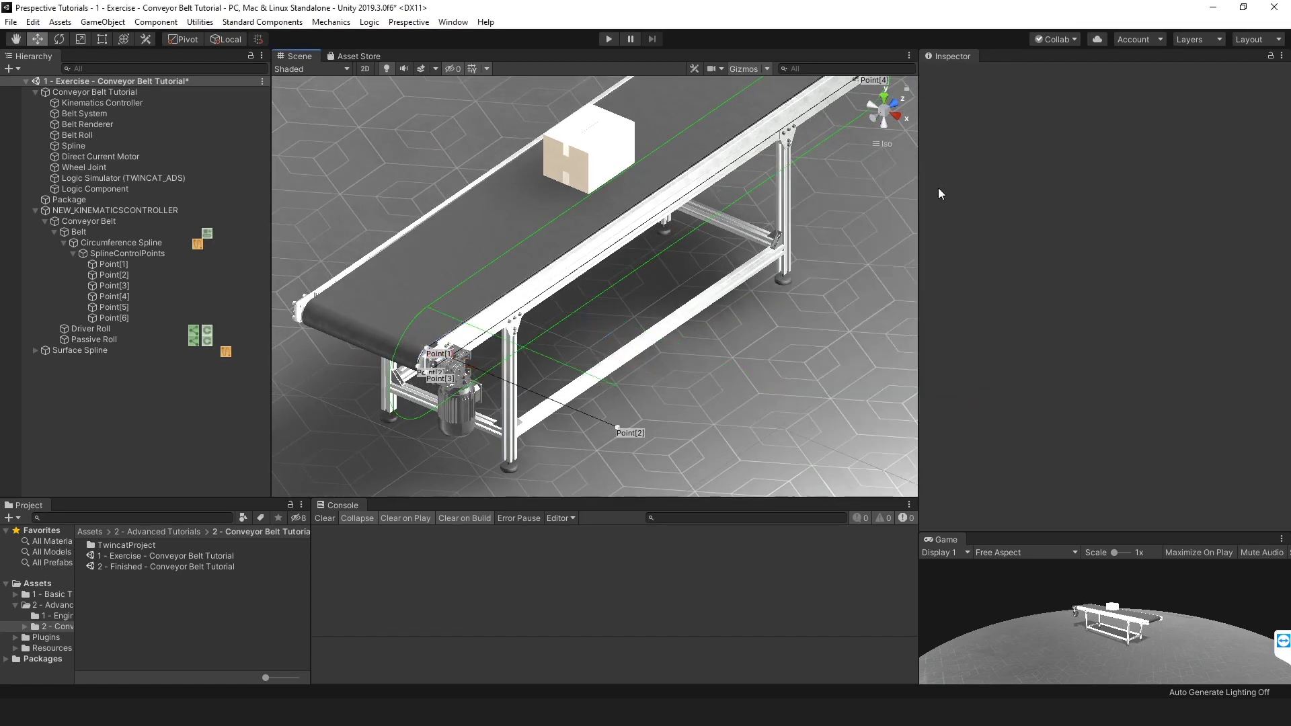
Move the Surface Spline's Point[2] along X across the belt to its opposite edge, at about X -0.622.
scroll(403, 443, "up", 5)
scroll(423, 330, "down", 2)
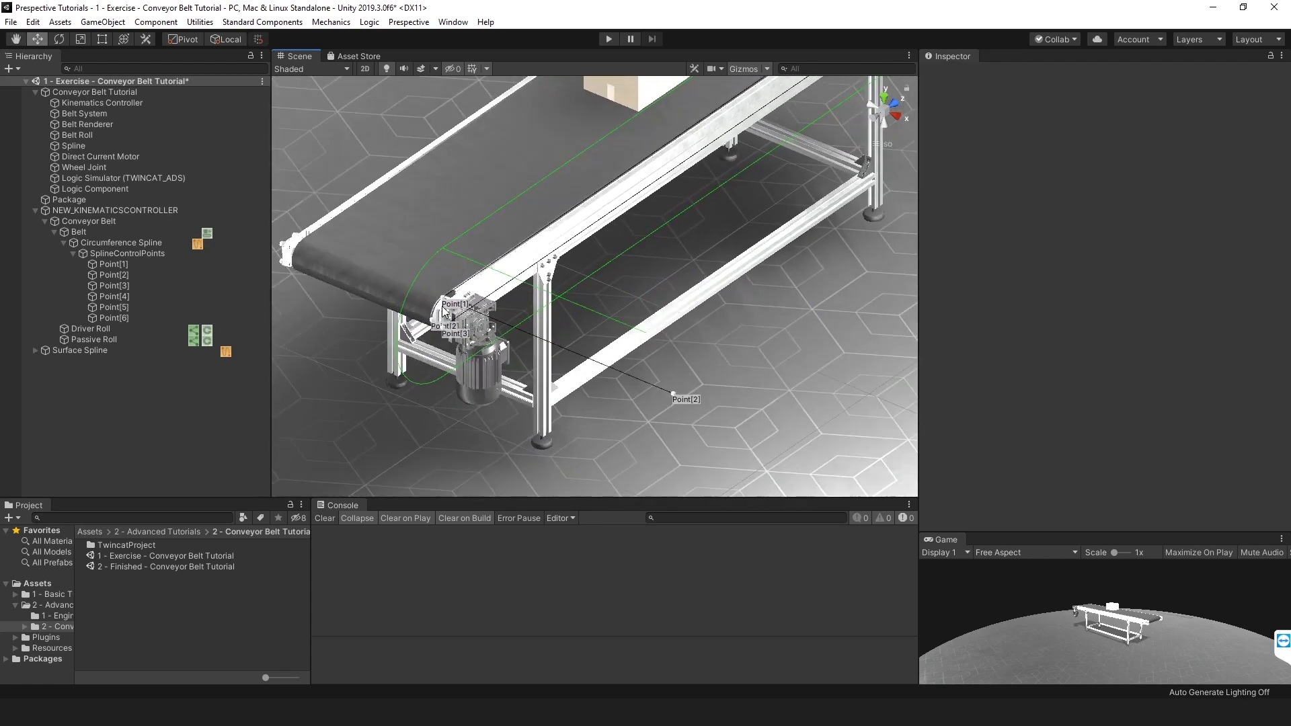
middle_click_drag(452, 319, 481, 336)
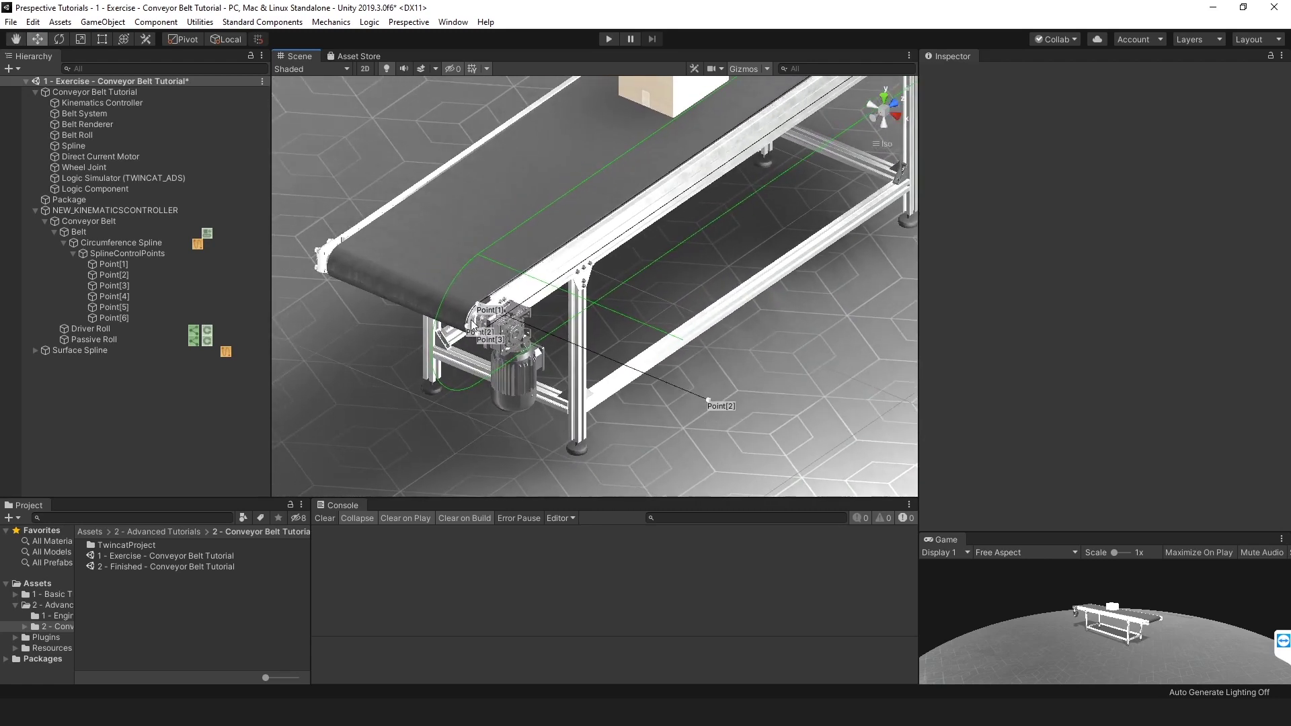
left_click(63, 241)
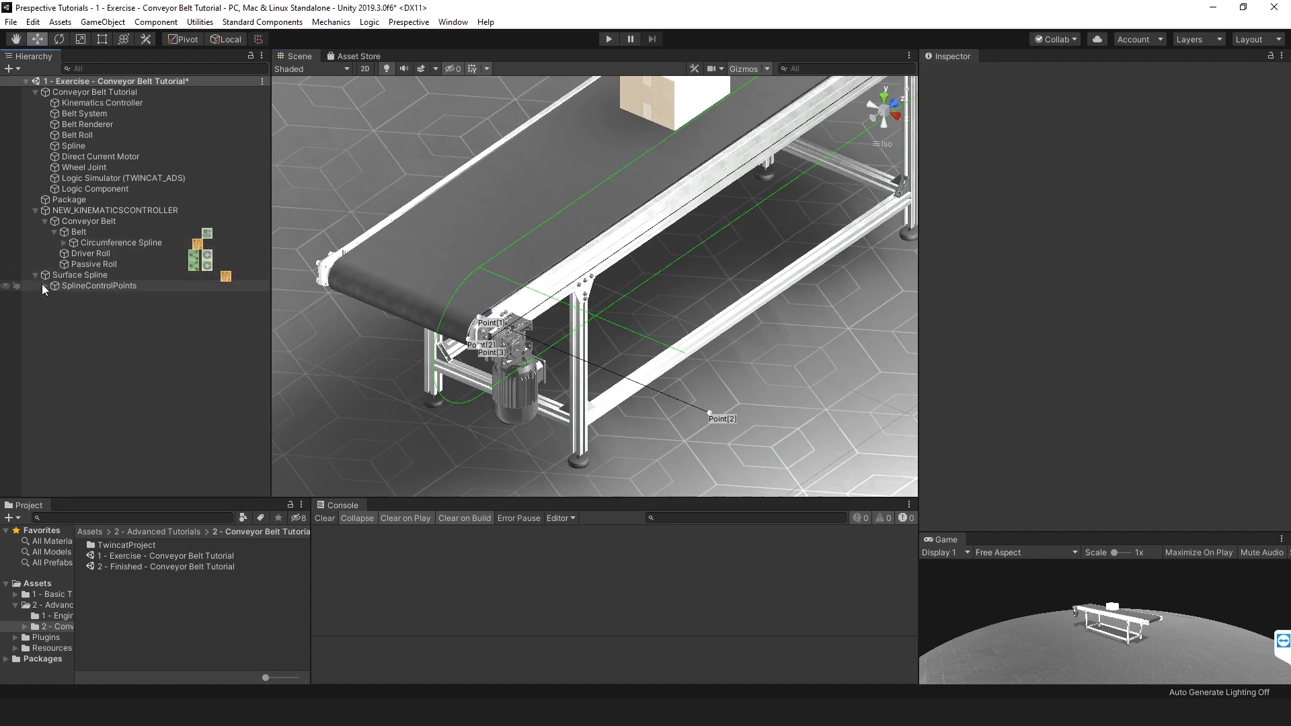
left_click(43, 285)
left_click(80, 307)
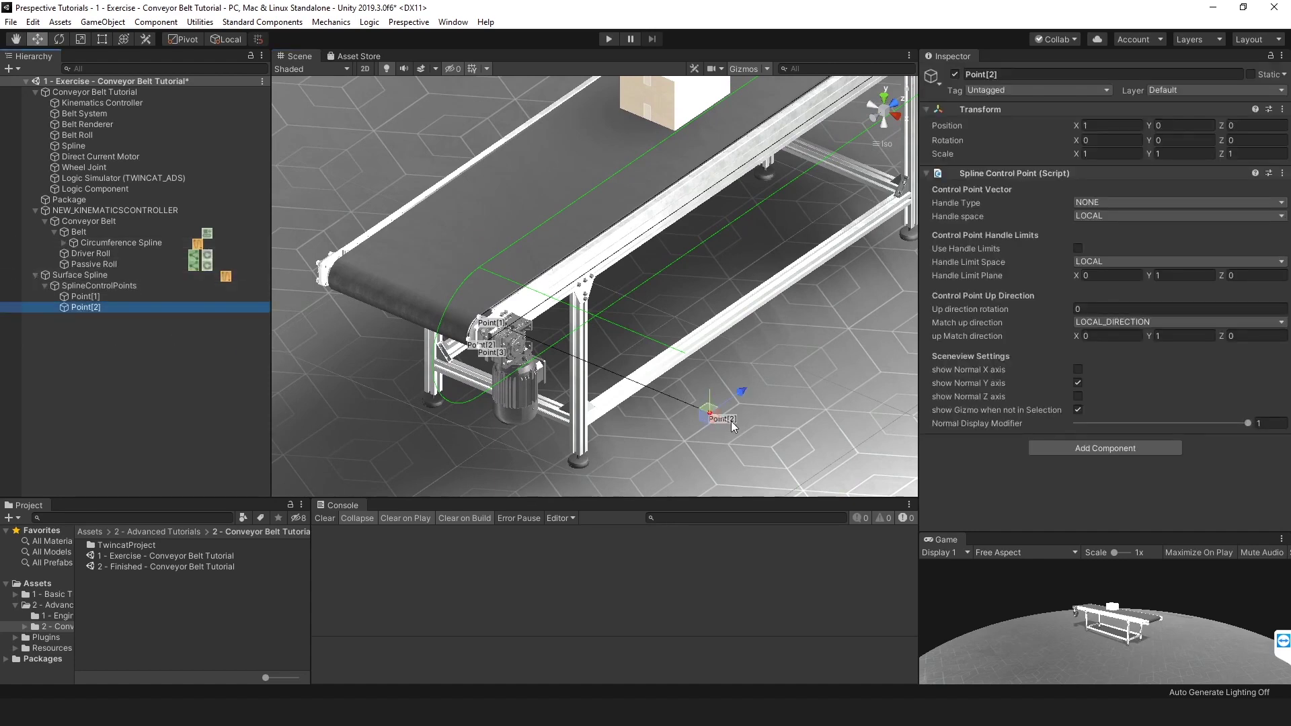
left_click_drag(711, 412, 398, 308)
left_click(885, 101)
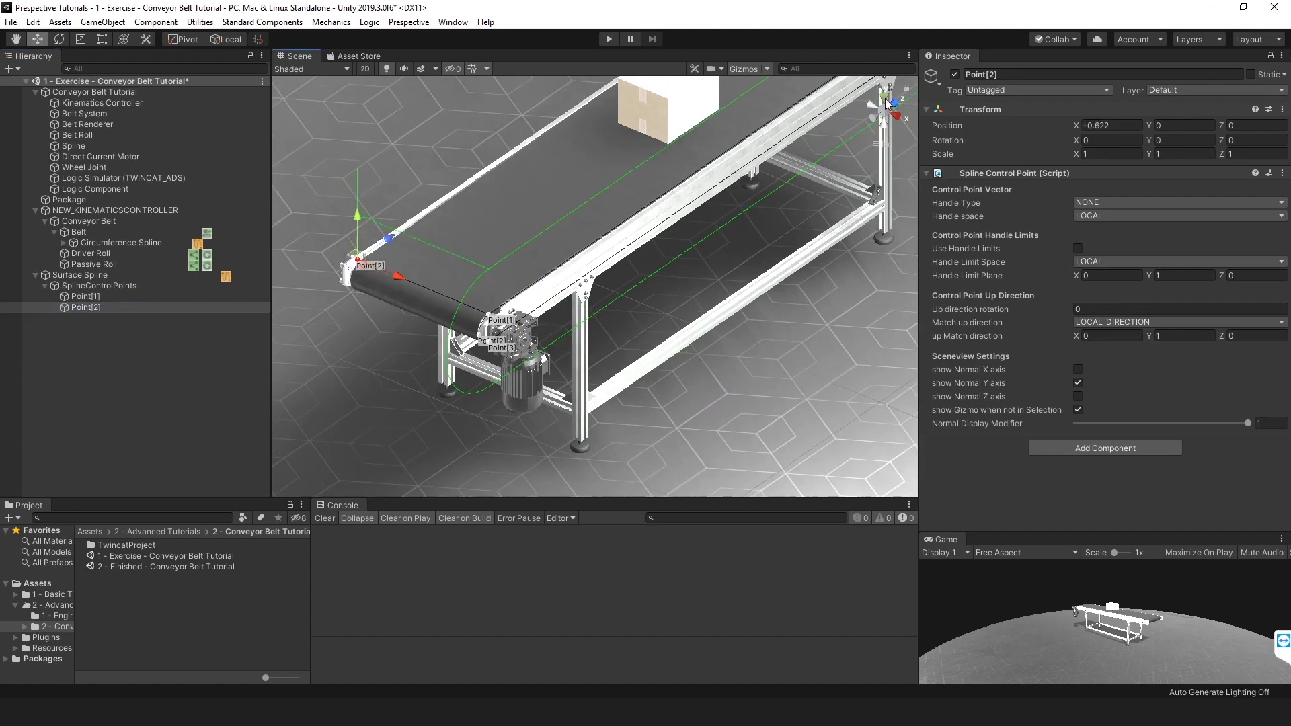
scroll(601, 263, "up", 10)
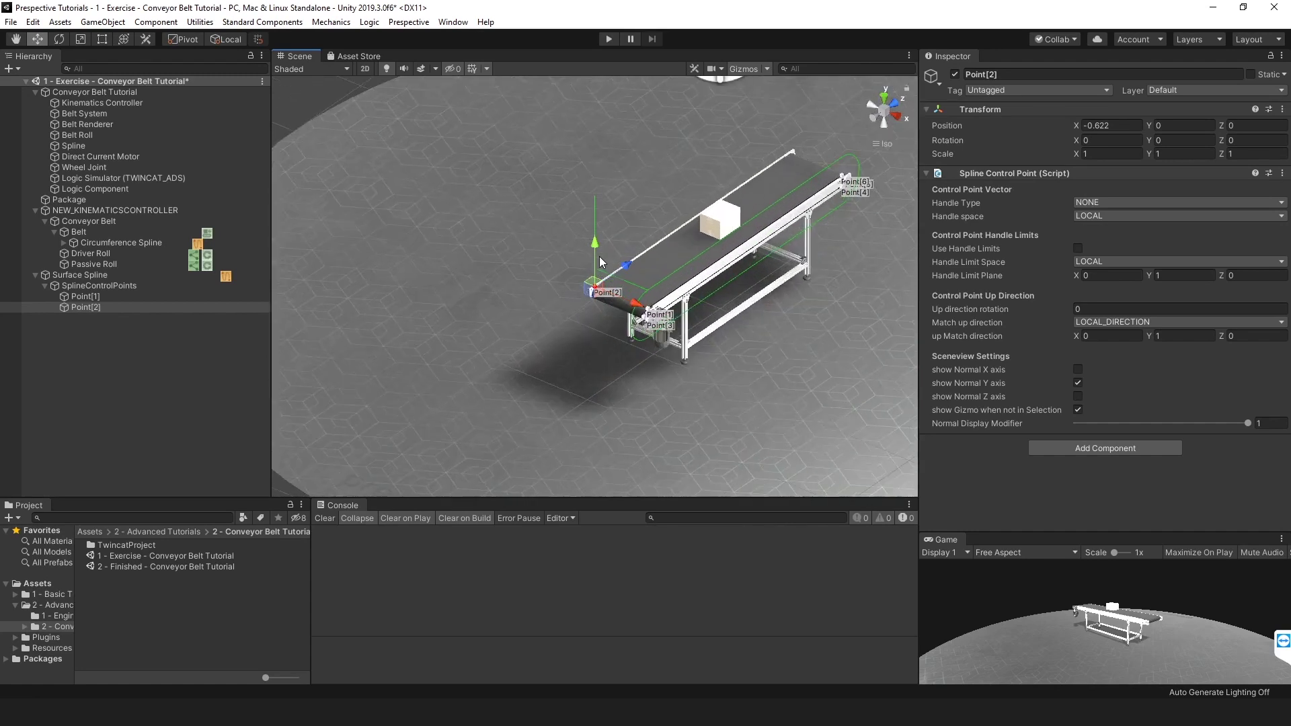
Refine the Surface Spline's Point[2] to about X -0.608 and make the Surface Spline a child of Belt.
mouse_move(645, 302)
left_mouse_down("alt")
mouse_move(535, 276)
mouse_move(647, 259)
mouse_move(651, 279)
mouse_move(713, 329)
mouse_move(611, 287)
mouse_move(533, 288)
mouse_move(640, 304)
left_mouse_up("alt")
scroll(640, 303, "down", 3)
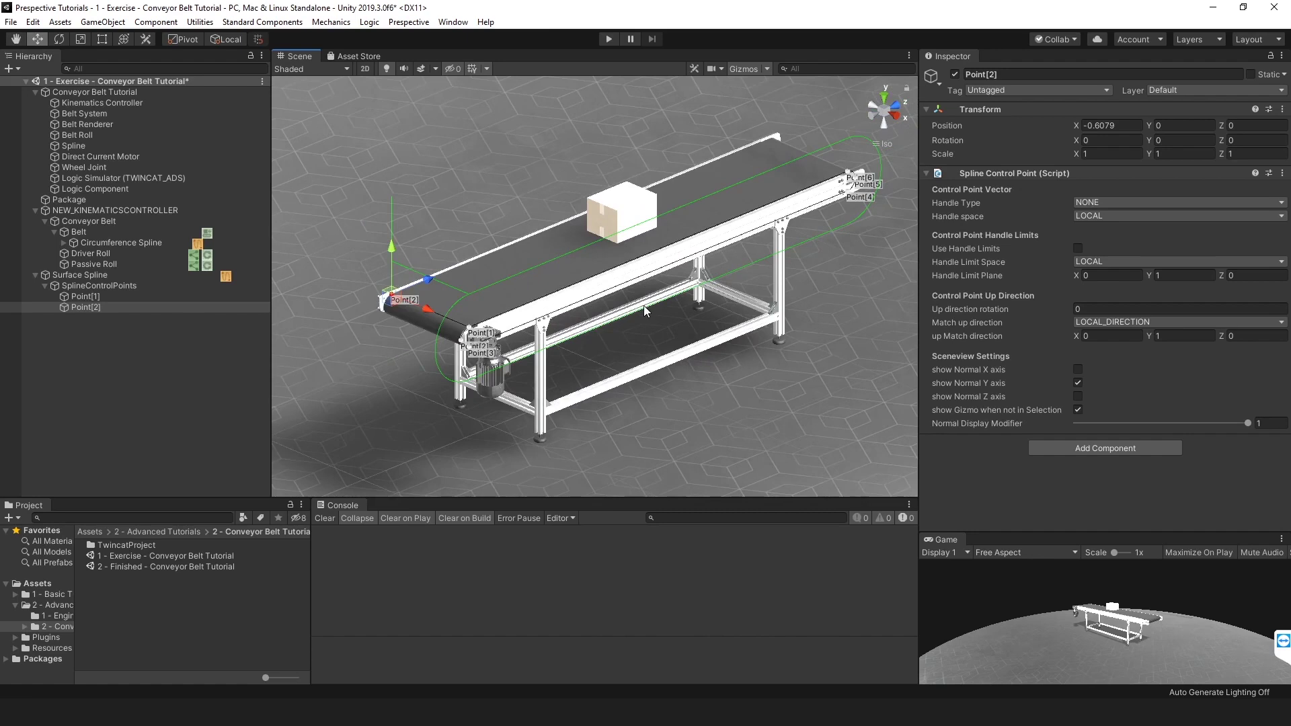
left_click(35, 275)
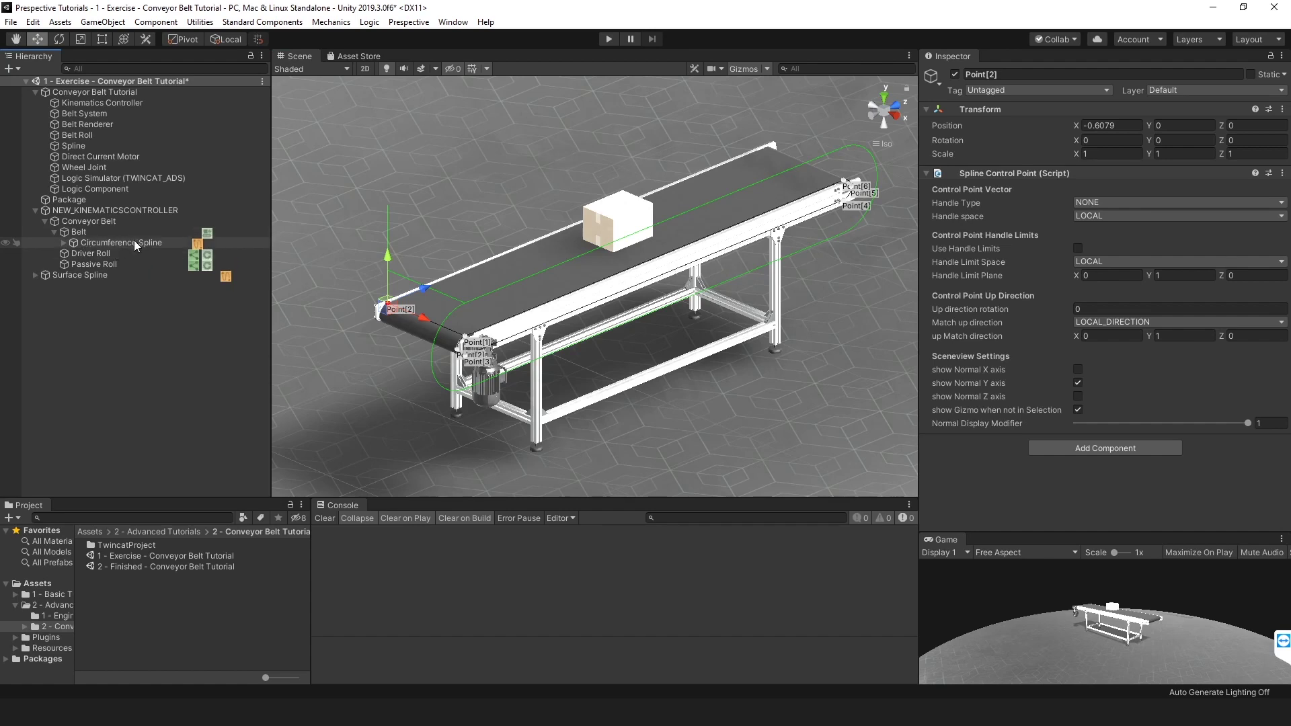
left_click_drag(75, 277, 111, 237)
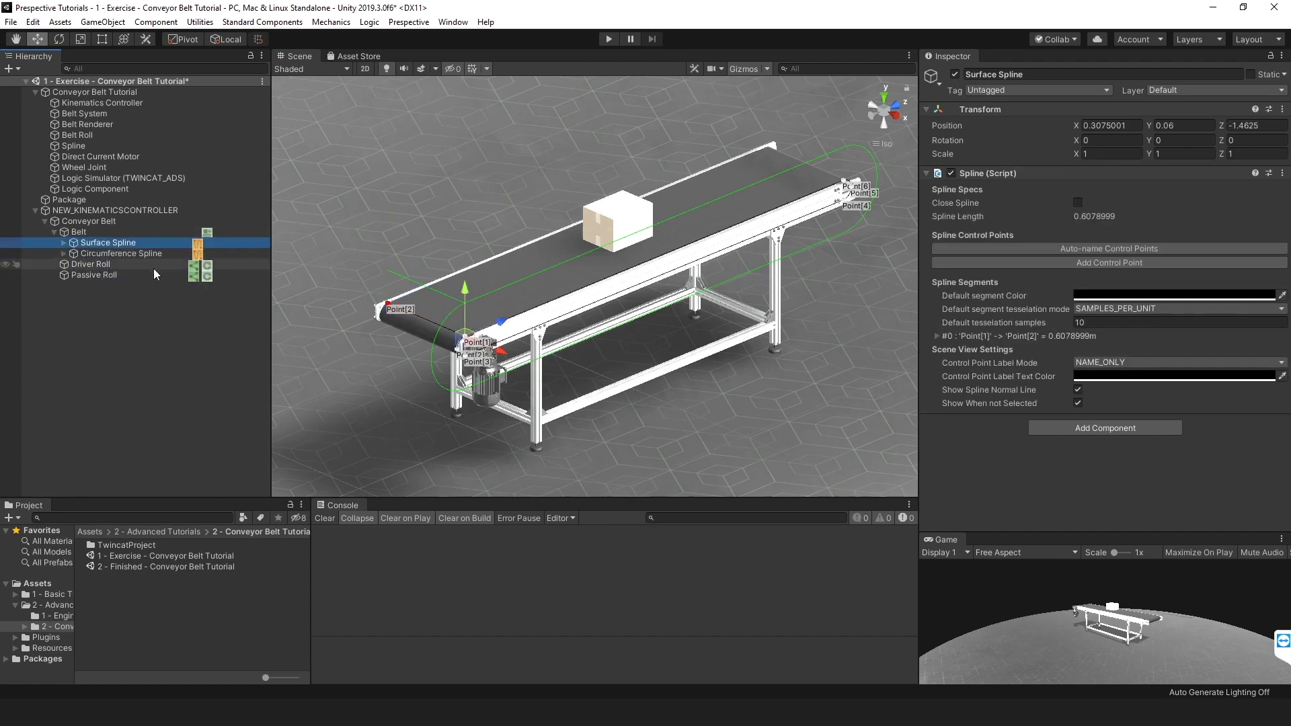
double_click(96, 237)
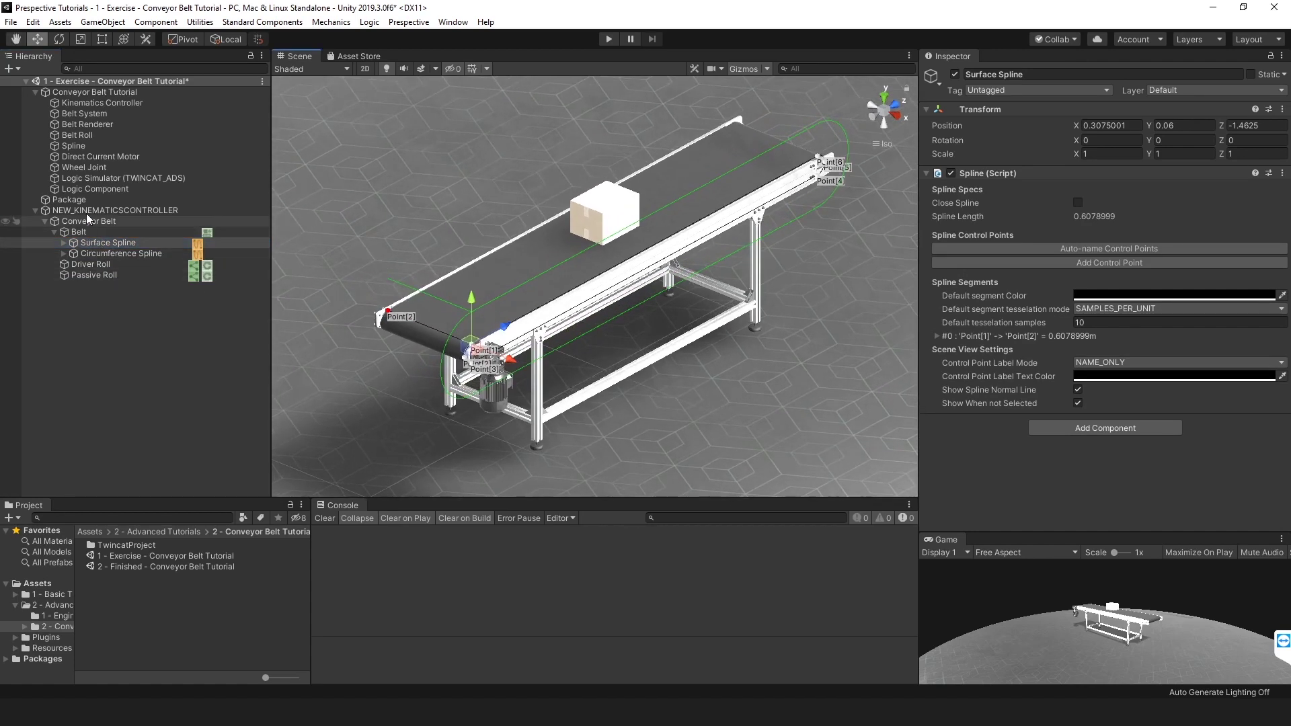
Assign the Circumference Spline and the Surface Spline to their matching loft mesh settings in Belt's Belt System.
left_click(103, 92)
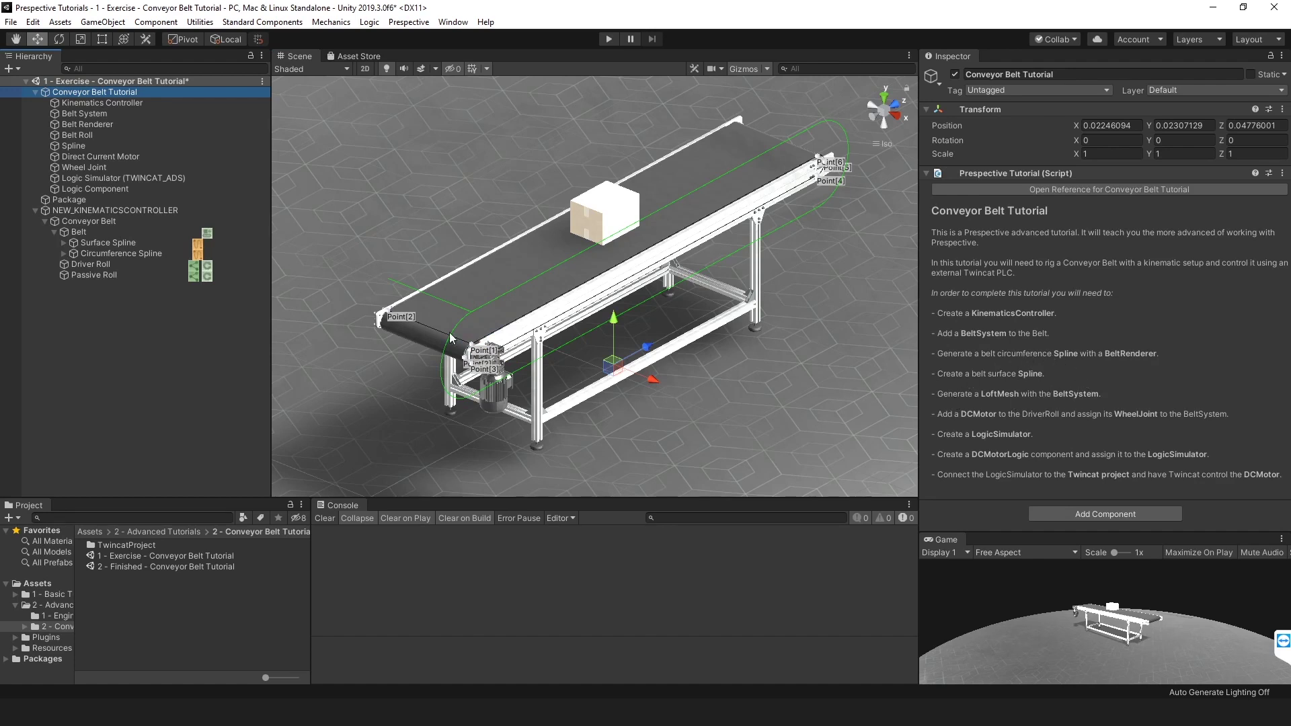
left_click(86, 232)
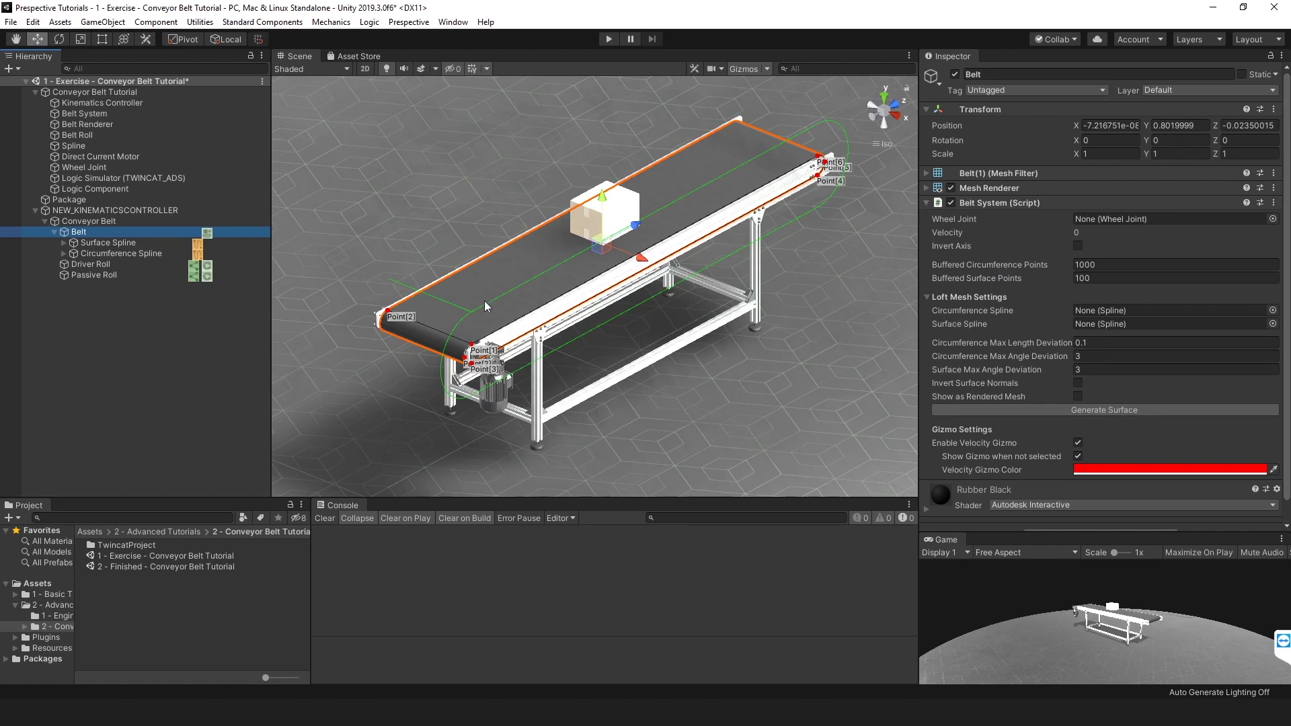
left_click_drag(121, 253, 1119, 312)
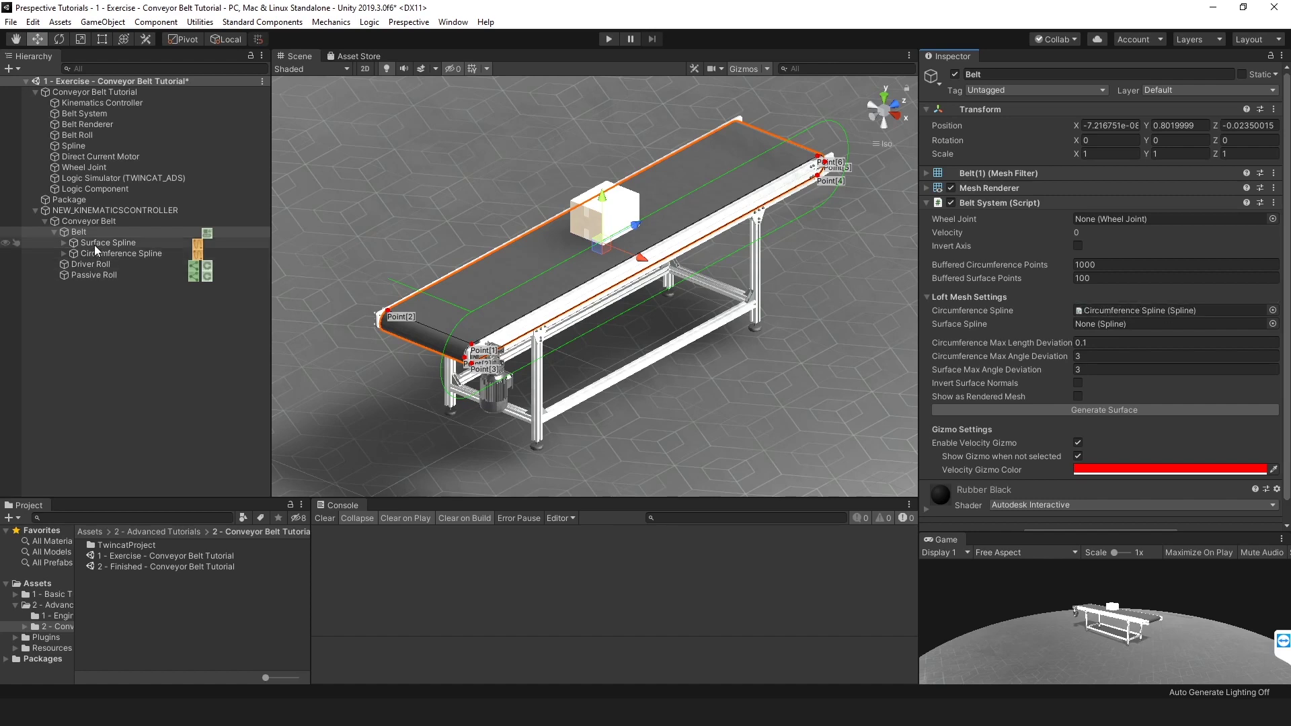
left_click_drag(97, 243, 1140, 325)
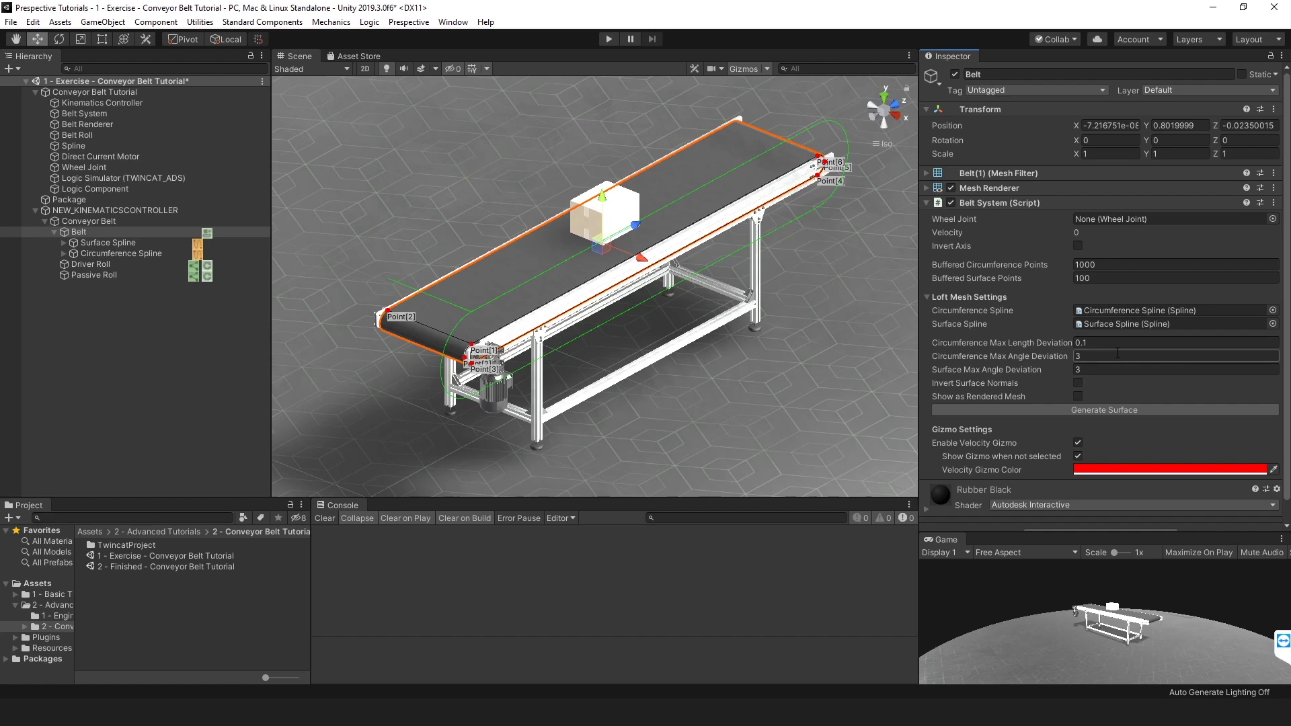
Set Belt's Circumference Max Length Deviation to 0.05 and generate the belt surface.
left_click(1118, 344)
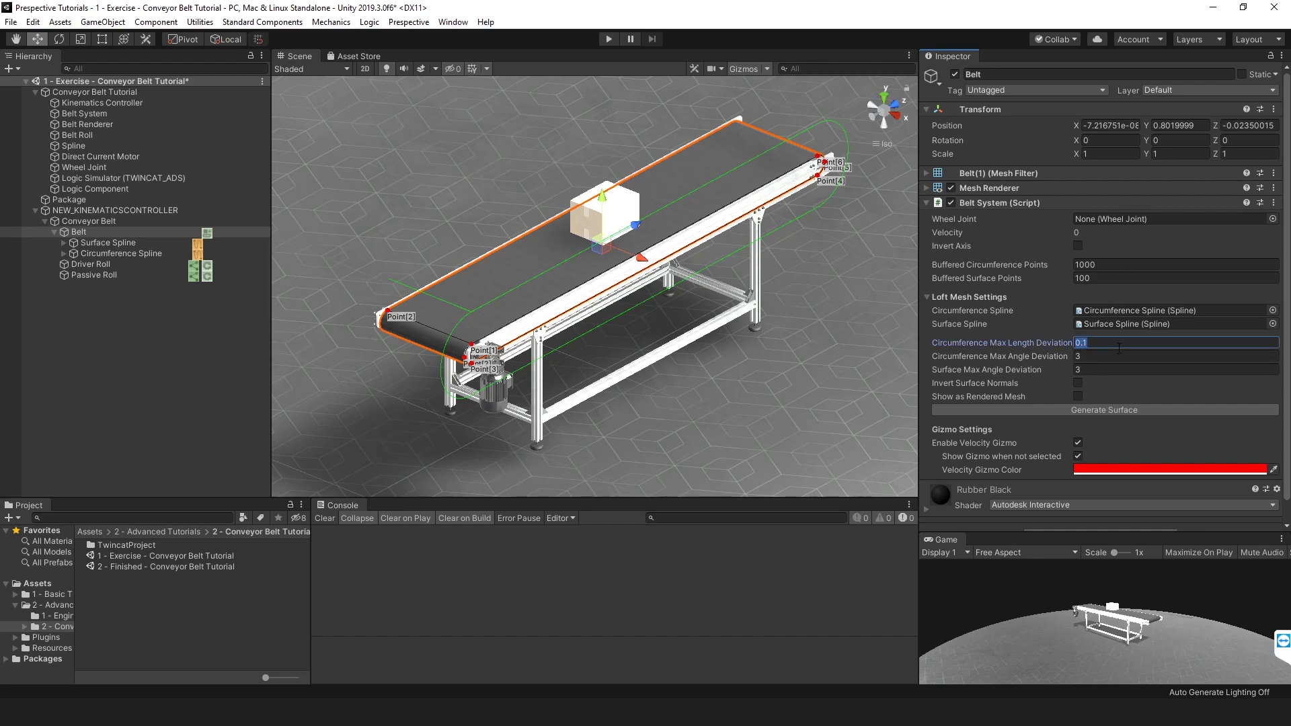
type("0.05")
left_click(134, 232)
left_click_drag(794, 334, 820, 341, "alt")
left_click(1090, 413)
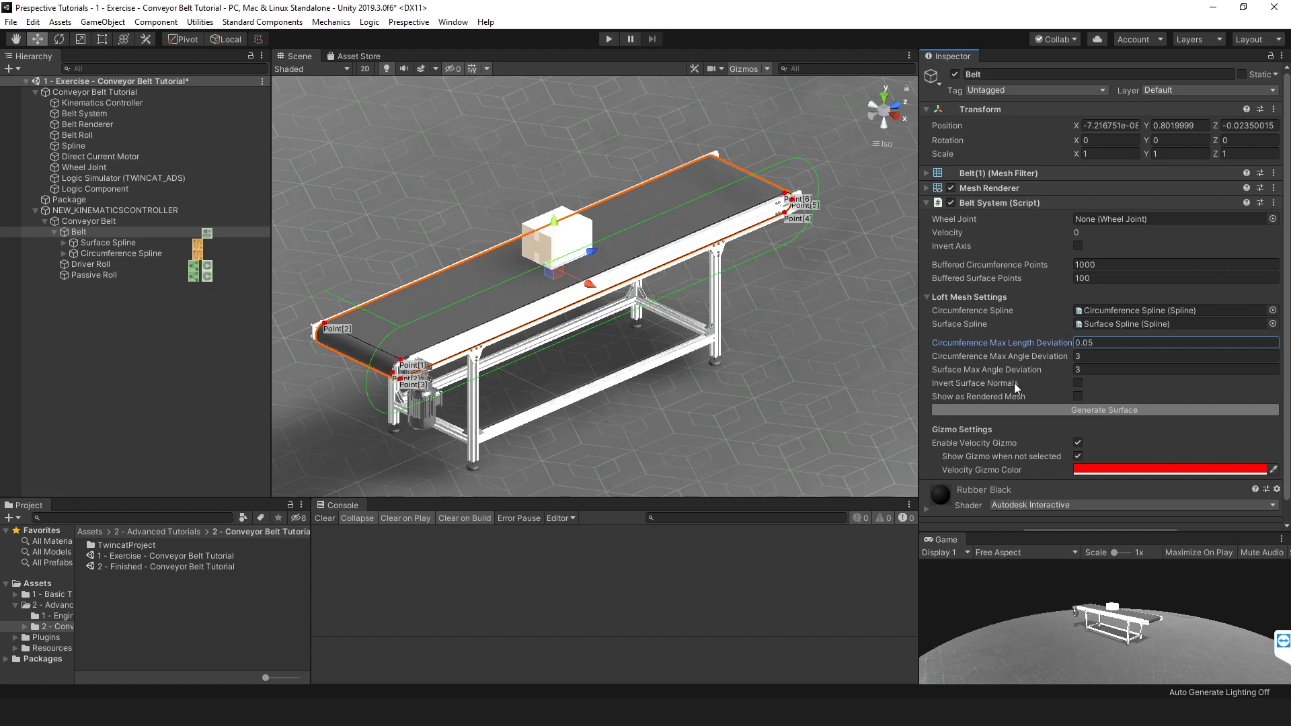
left_click_drag(697, 350, 720, 353, "alt")
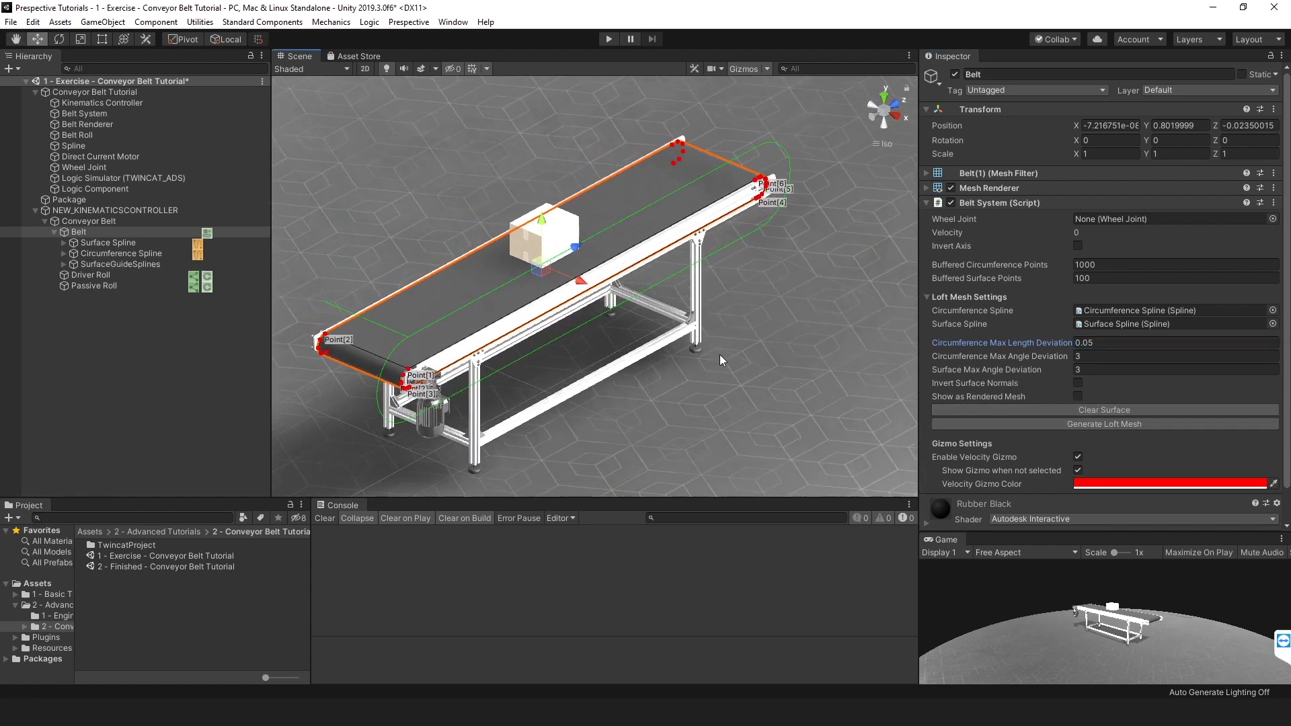
middle_click_drag(720, 354, 743, 357)
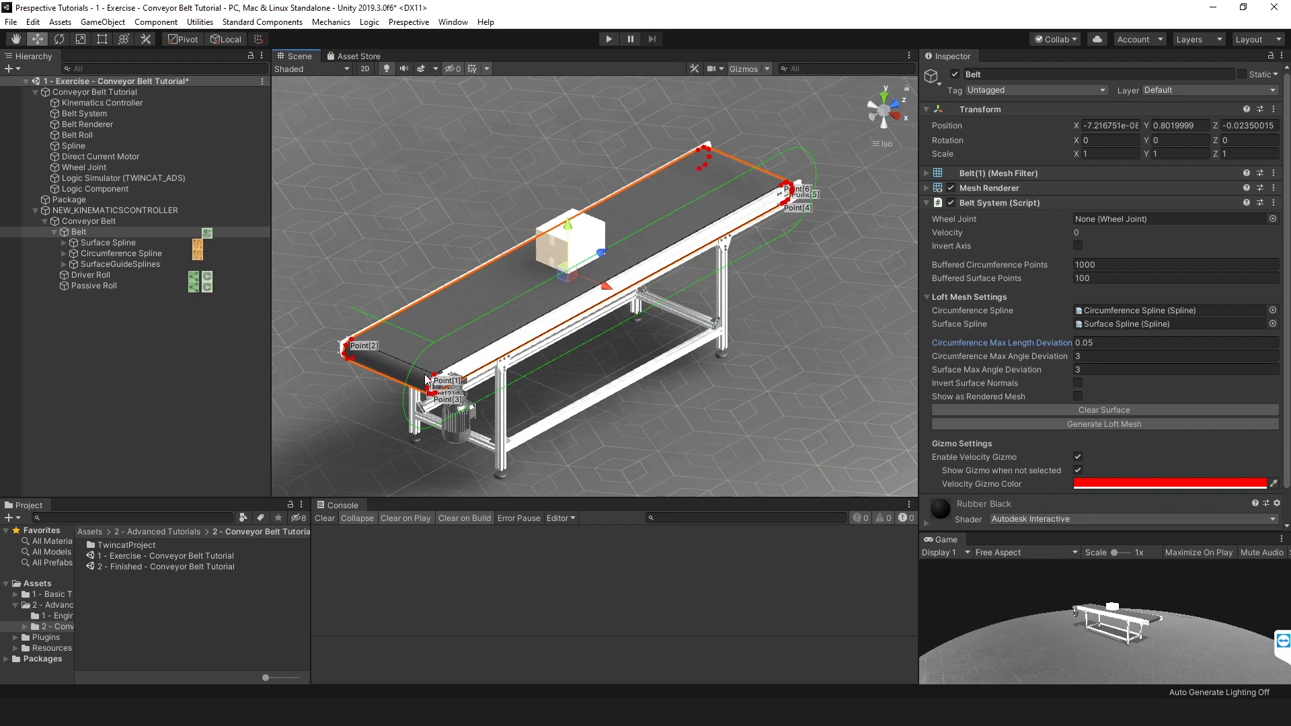
Examine the generated SurfaceGuideSplines one by one to see where each lies along the belt.
left_click(64, 264)
left_click(111, 277)
left_click(112, 280)
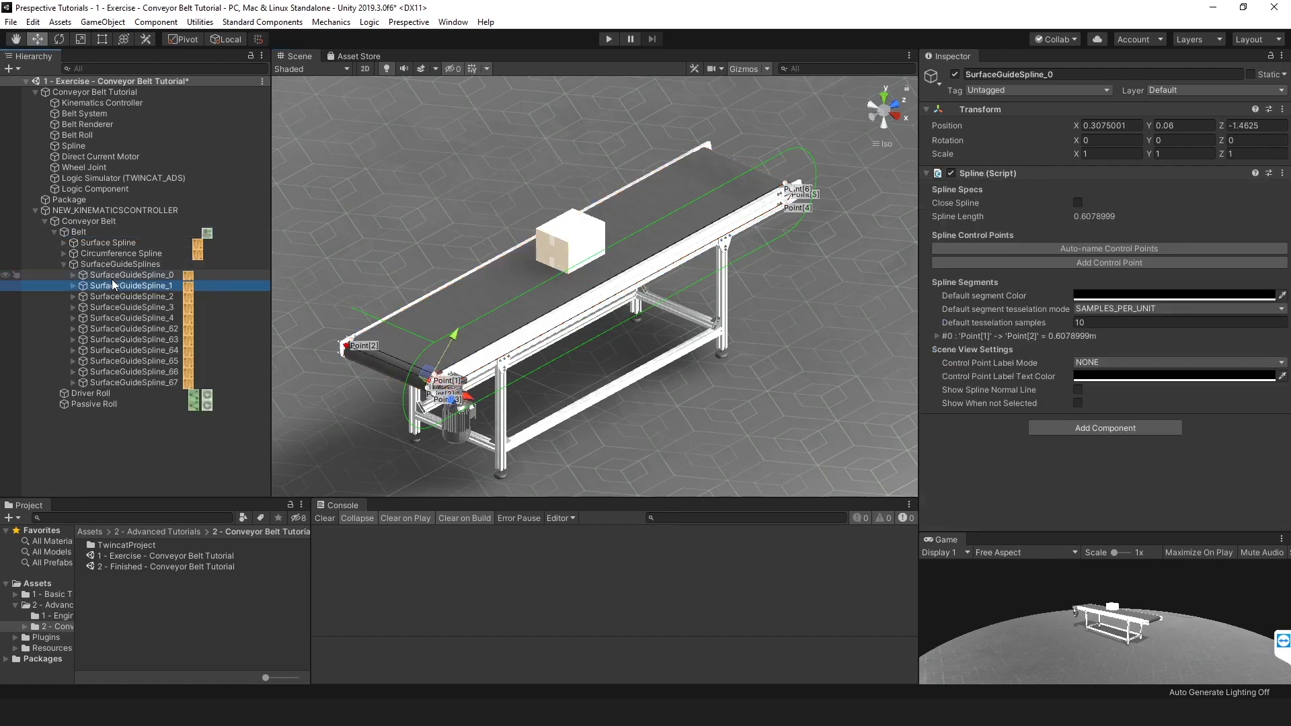
key("Down")
key("Down")
key("Down")
key("Down")
key("Down")
key("Down")
key("Down")
key("Down")
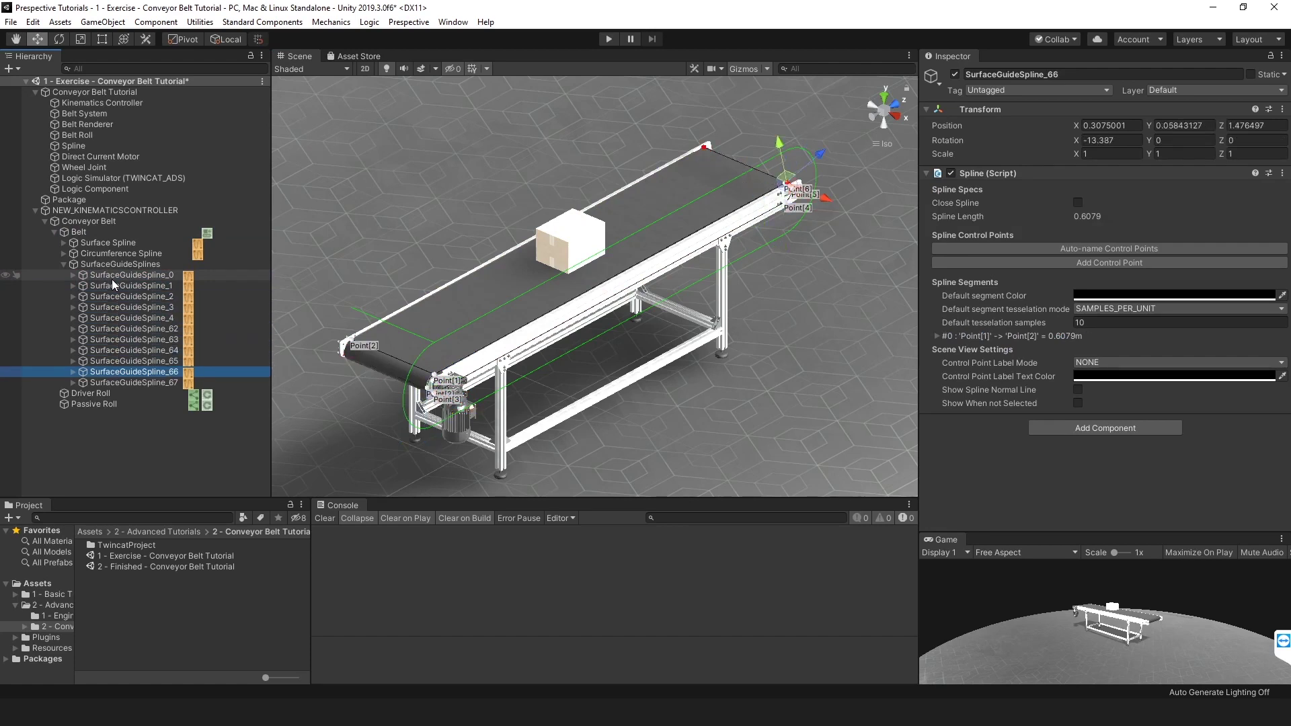
left_click(63, 265)
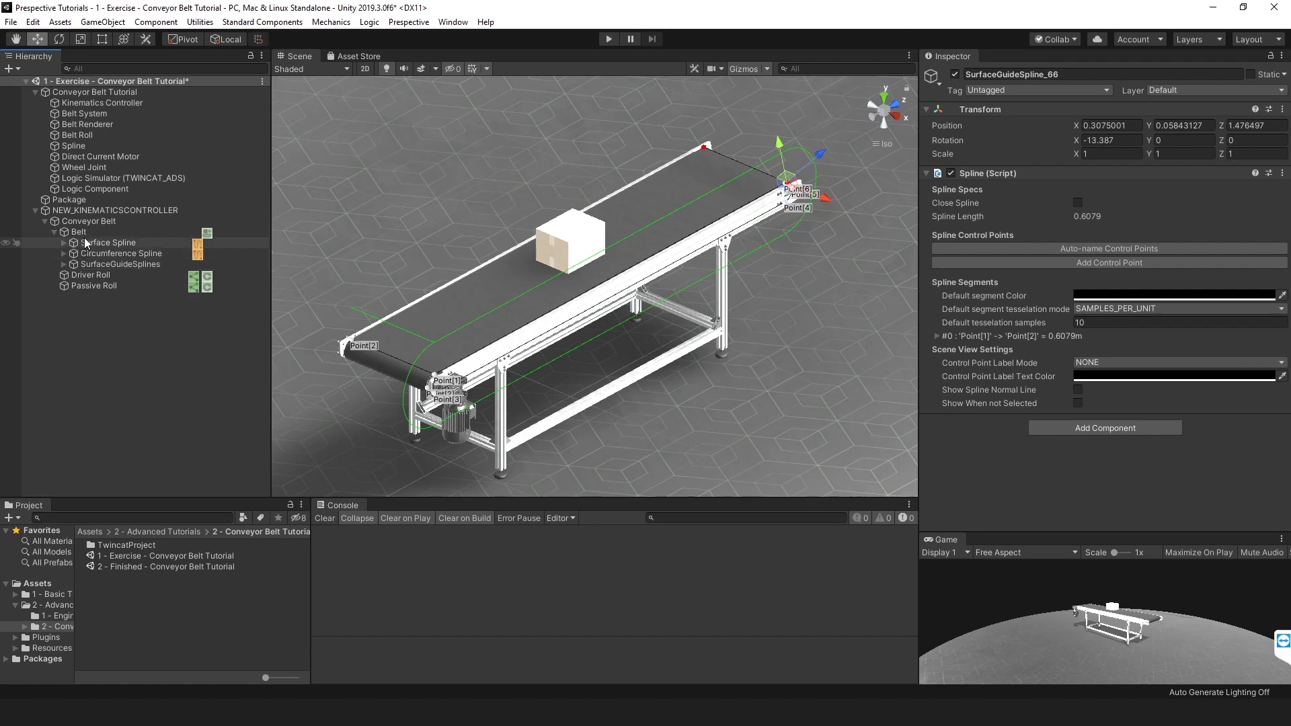
Generate the loft mesh for Belt from its surface guide splines.
left_click(87, 233)
left_click_drag(705, 290, 816, 352, "alt")
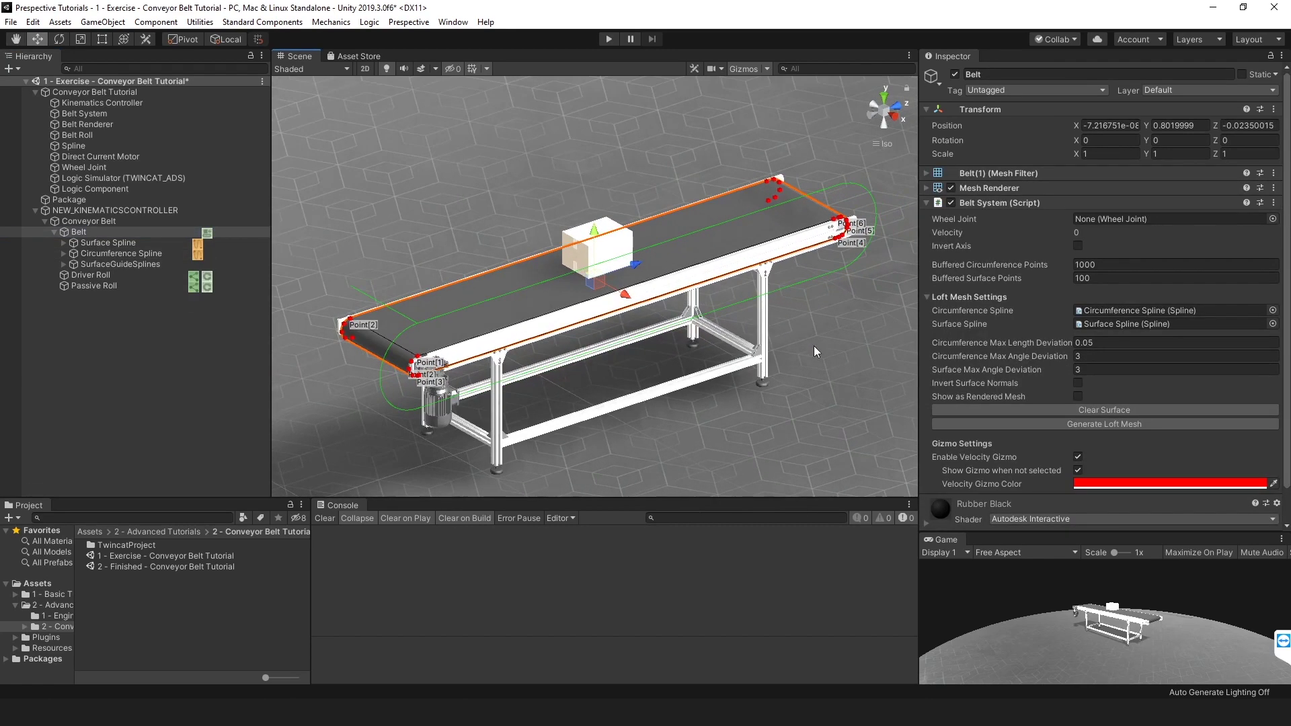
left_click(1104, 422)
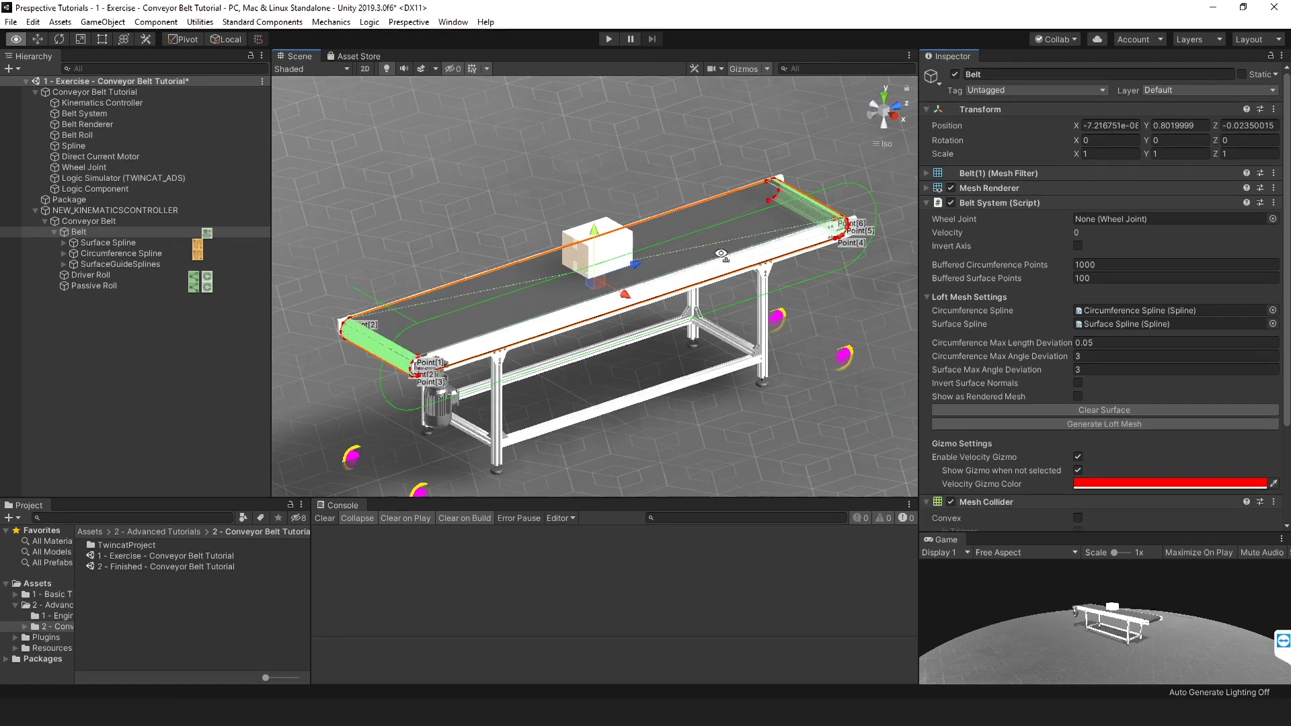
Run the scene in play mode to check whether the belt surface supports the package, and stop it.
left_click_drag(646, 222, 645, 168, "alt")
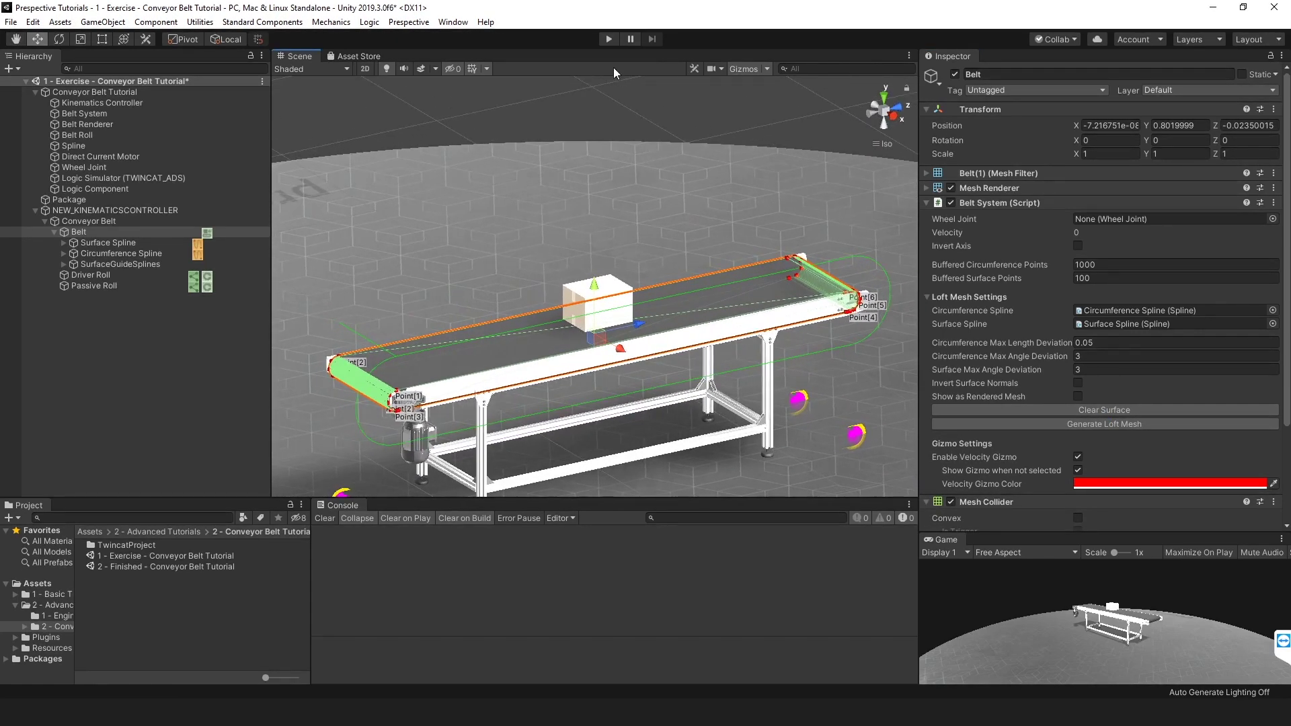
left_click(610, 39)
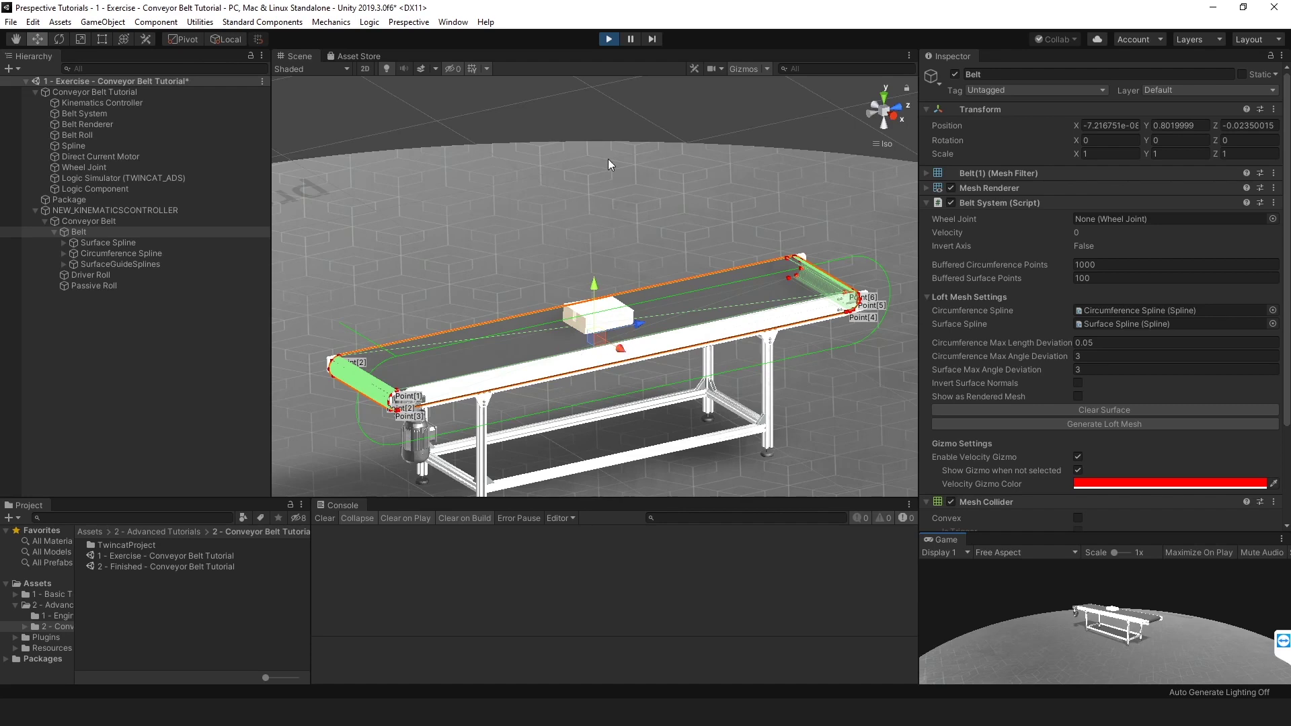
left_click(607, 43)
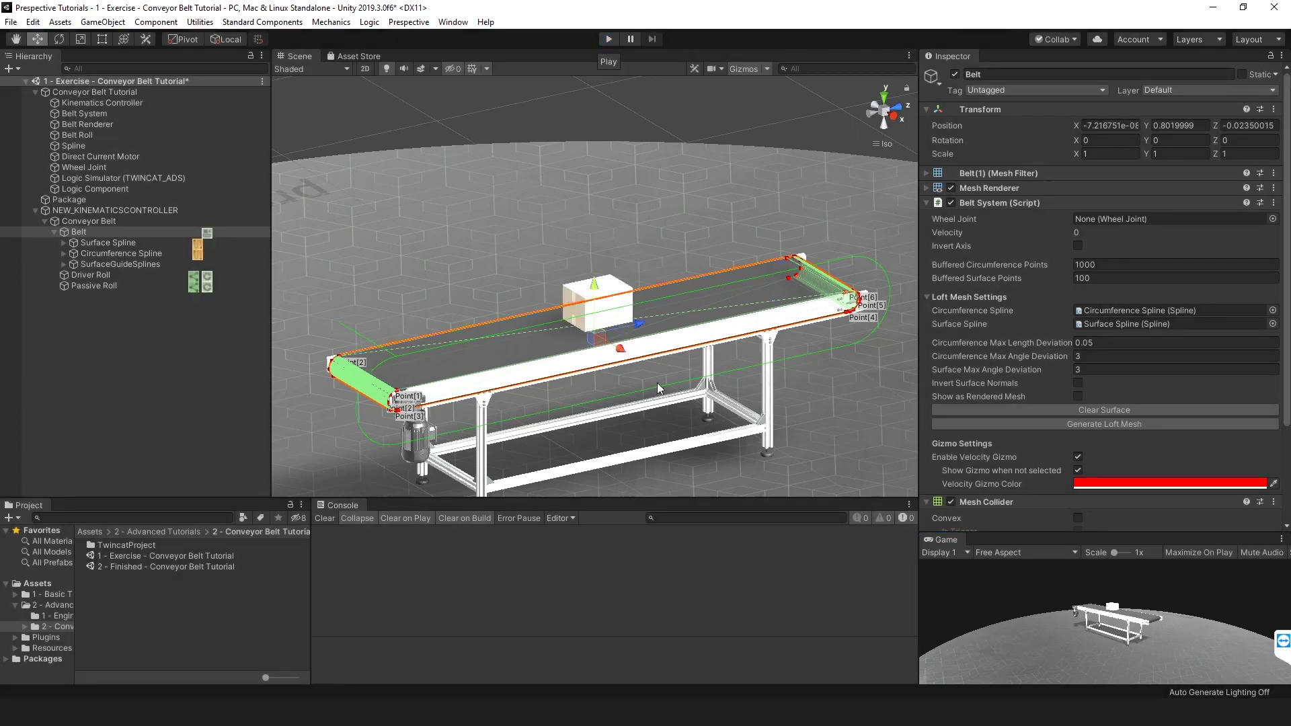
Enable Invert Surface Normals in Belt's loft mesh settings and regenerate the loft mesh.
left_click_drag(700, 357, 704, 394, "alt")
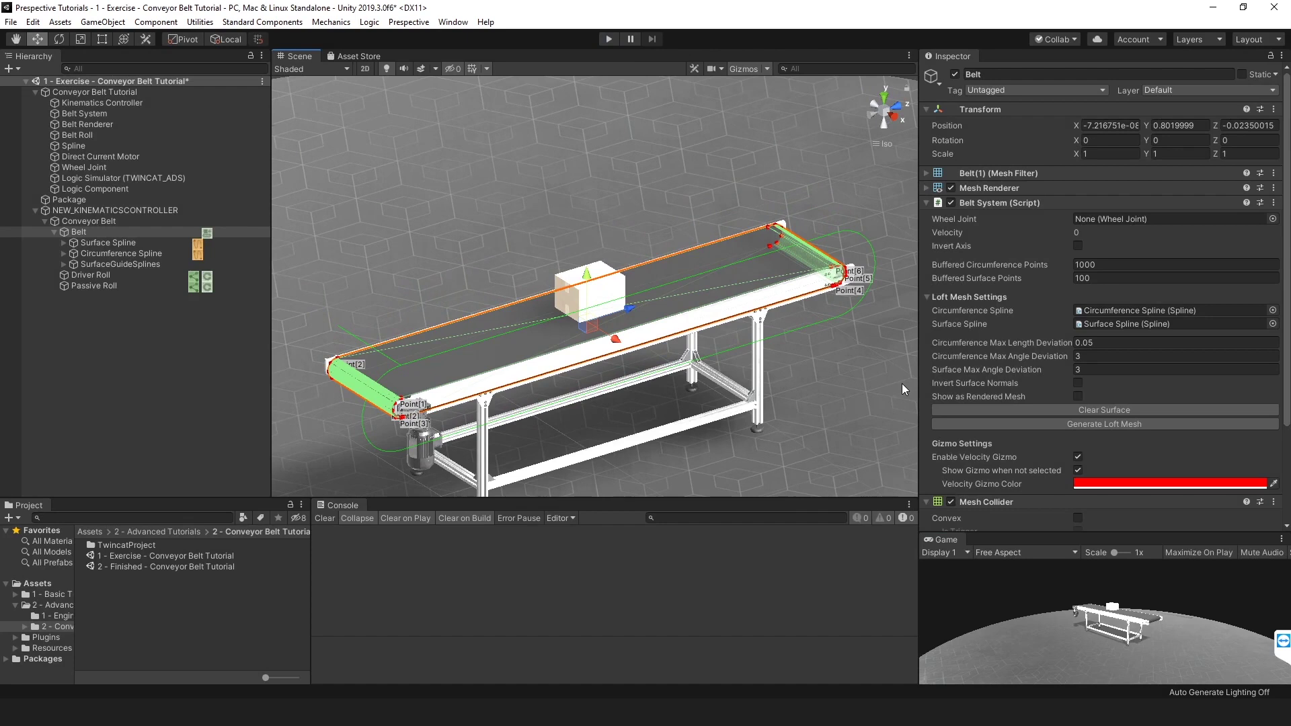
left_click(1078, 382)
left_click(1111, 425)
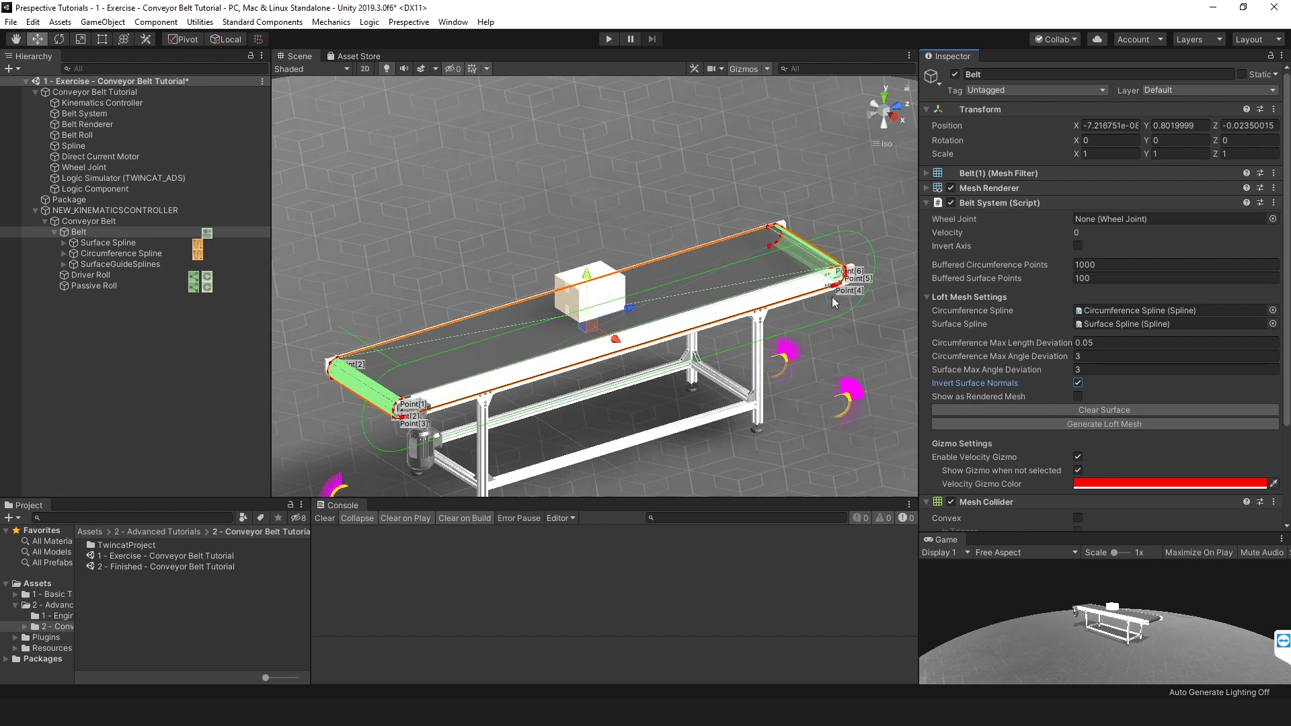
Retest the package on the inverted belt surface in play mode, stop it and consult the Conveyor Belt Tutorial's task list.
left_click(609, 39)
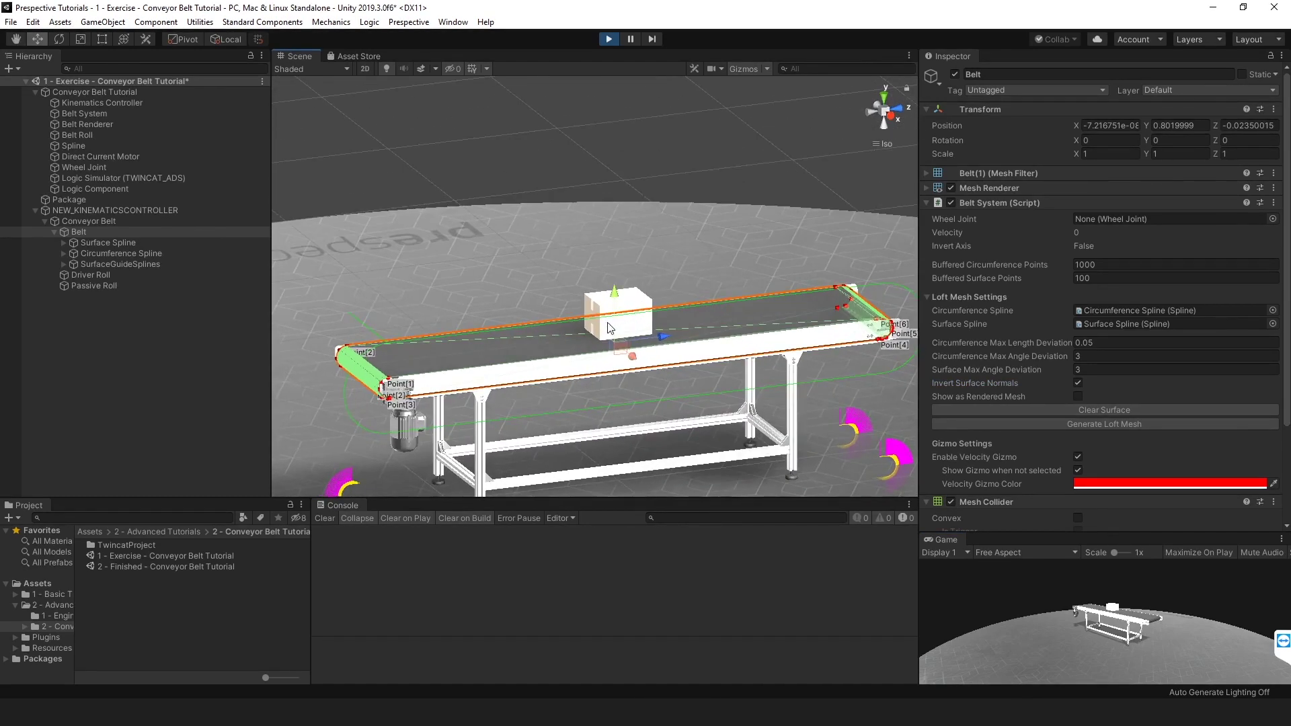
left_click(606, 40)
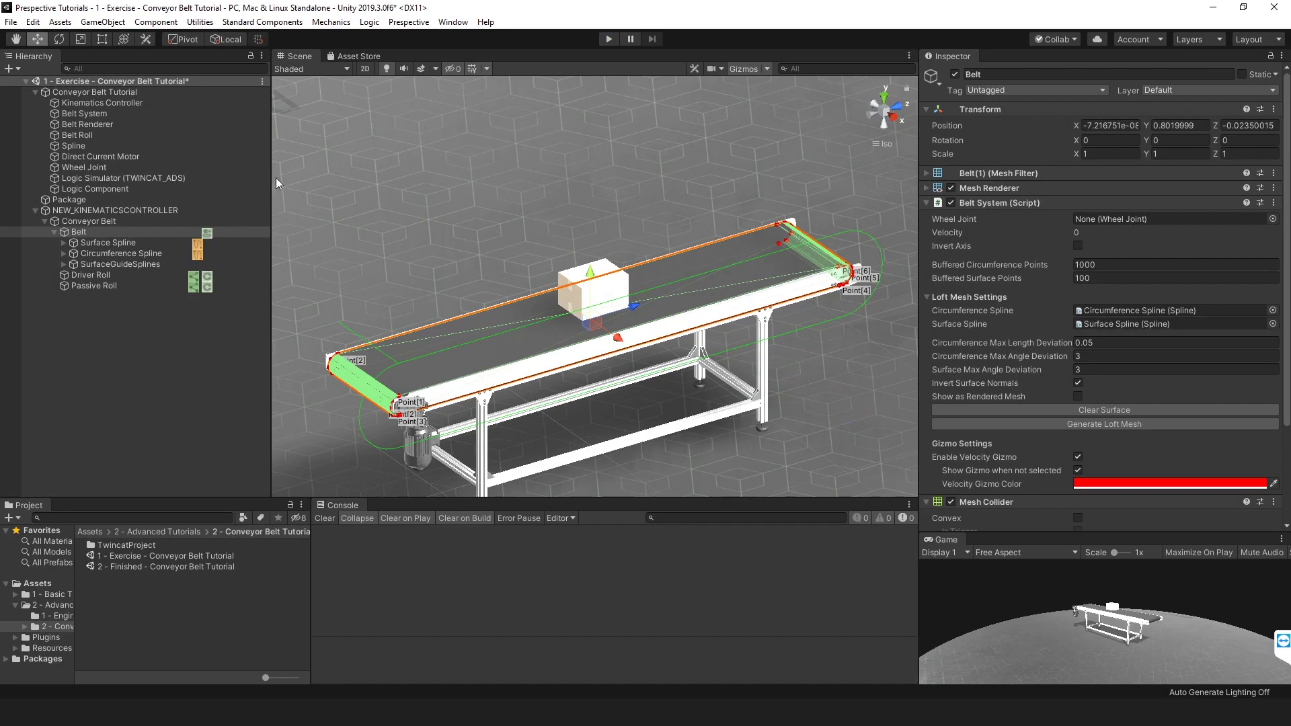
left_click(94, 92)
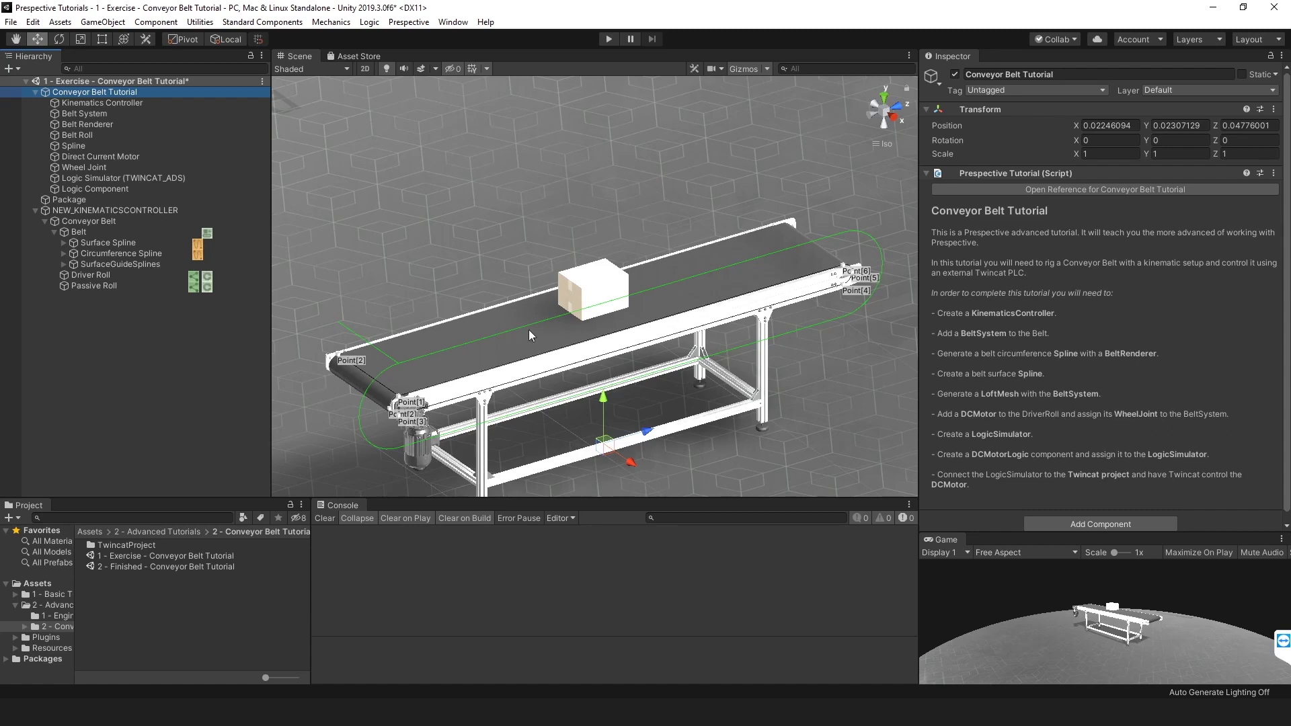
Remove the Belt Roll script component from both the Driver Roll and the Passive Roll.
left_click(104, 273)
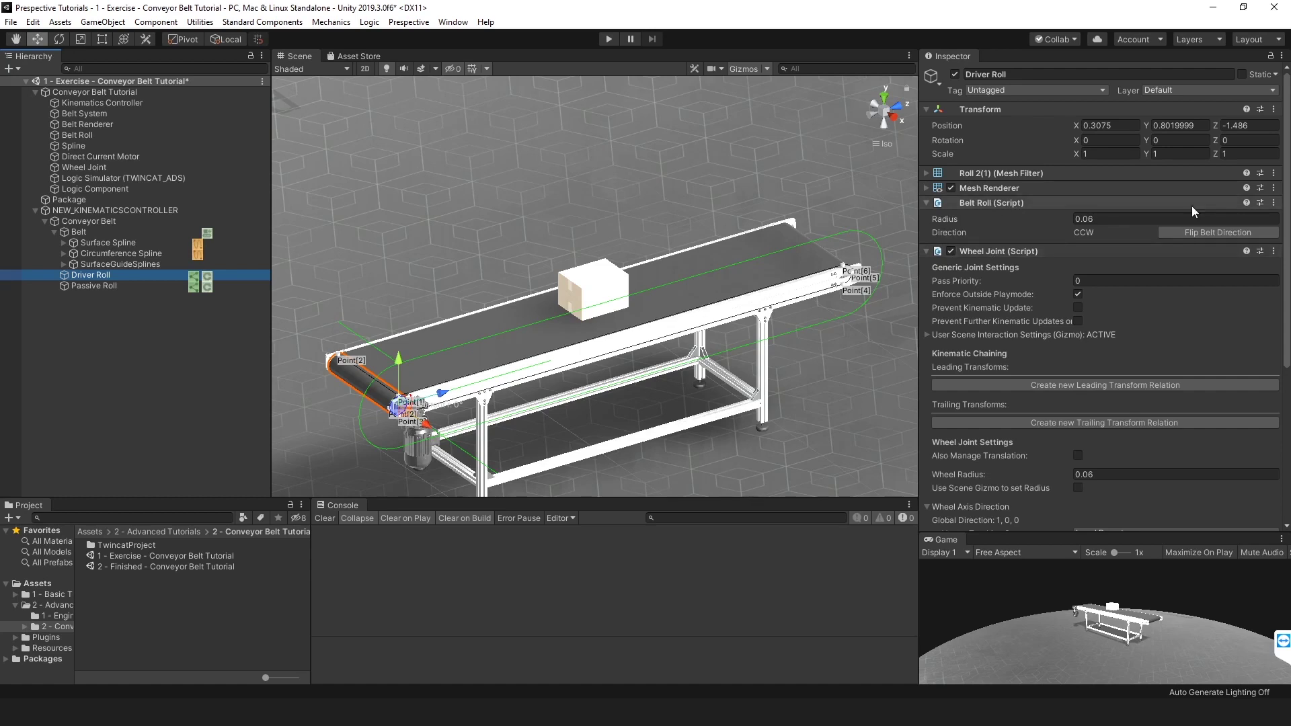
left_click(1274, 202)
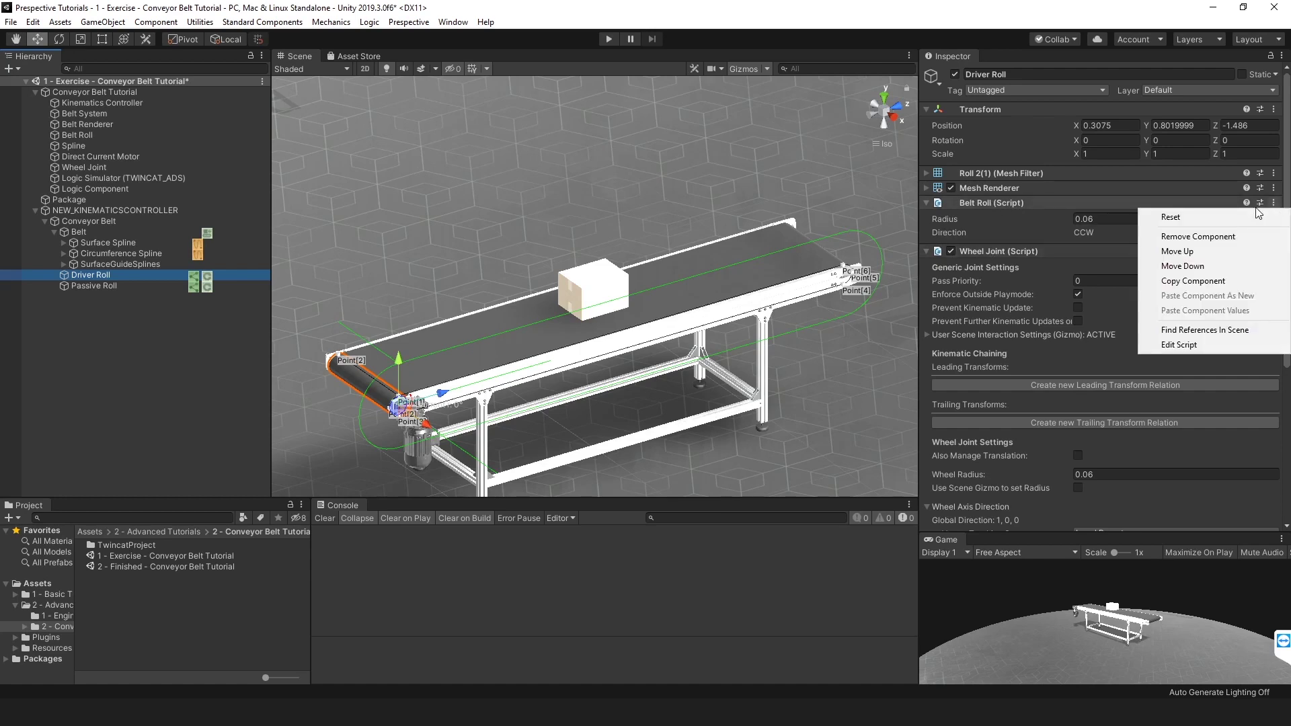
left_click(1192, 235)
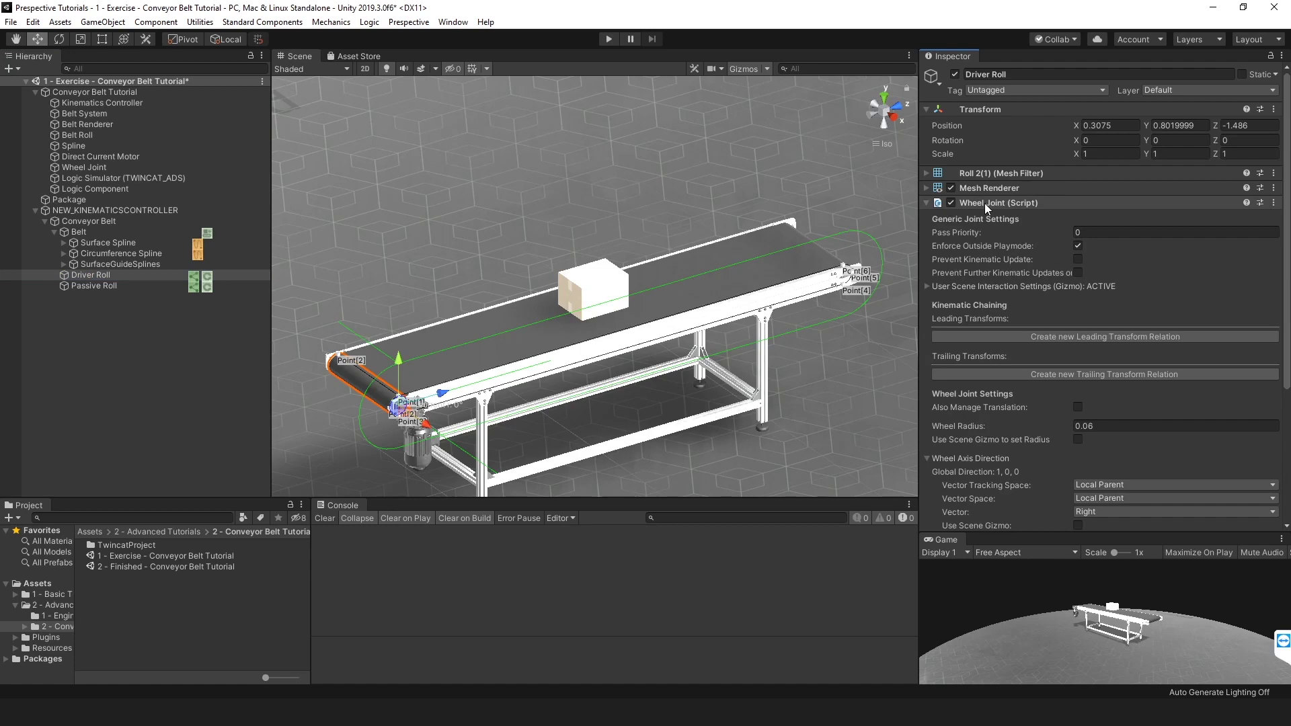
left_click(111, 284)
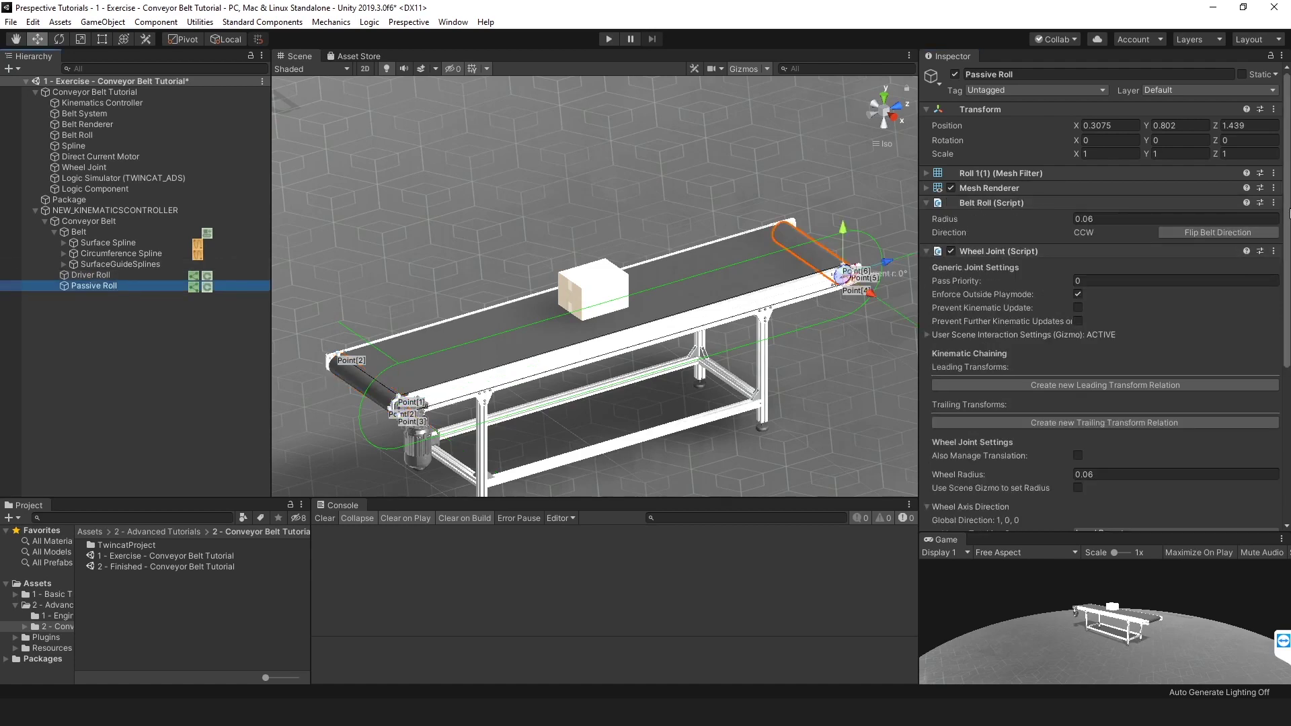
left_click(1274, 202)
left_click(1192, 236)
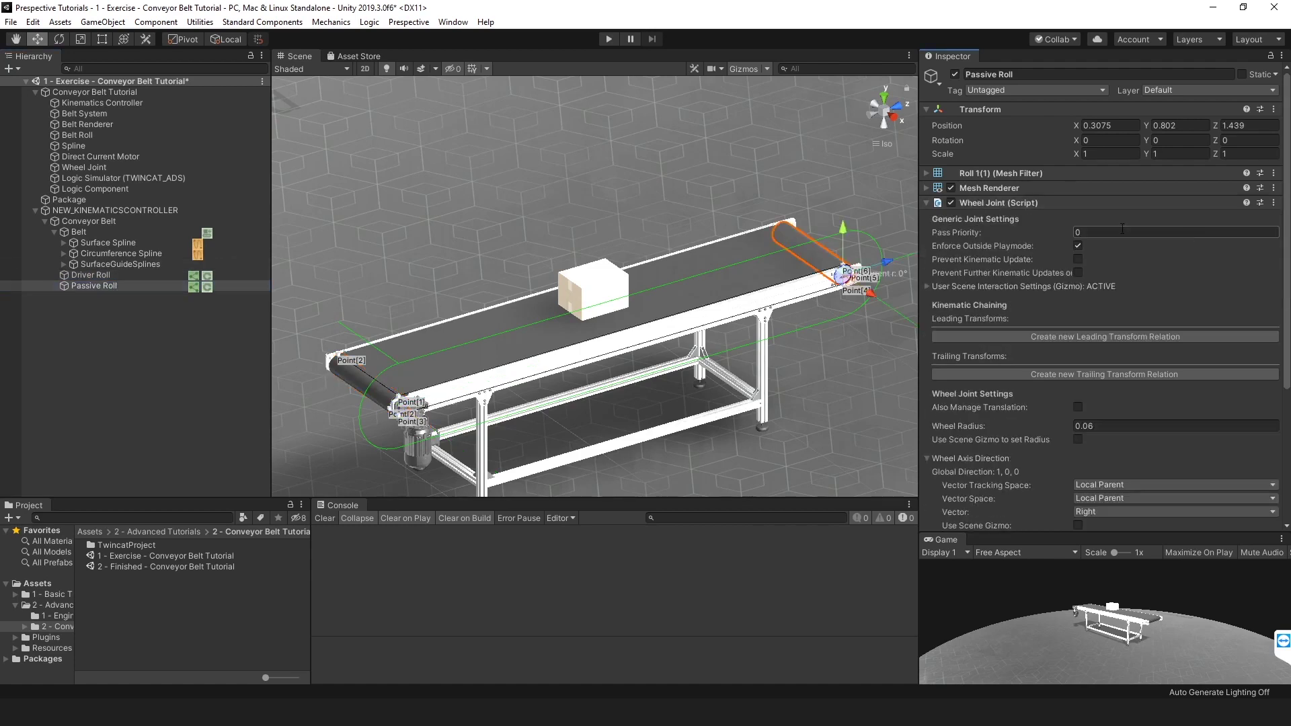
Add a DC Motor physical component to the Driver Roll.
left_click(102, 274)
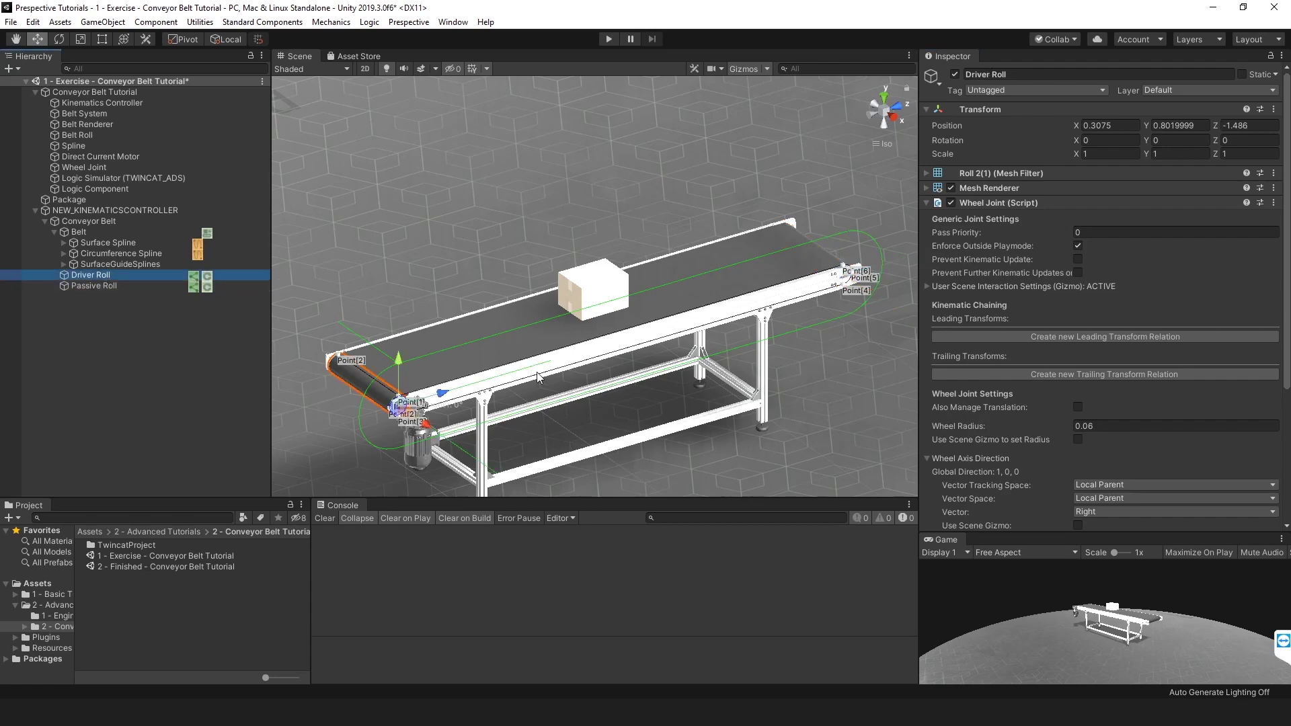
left_click_drag(630, 384, 650, 374, "alt")
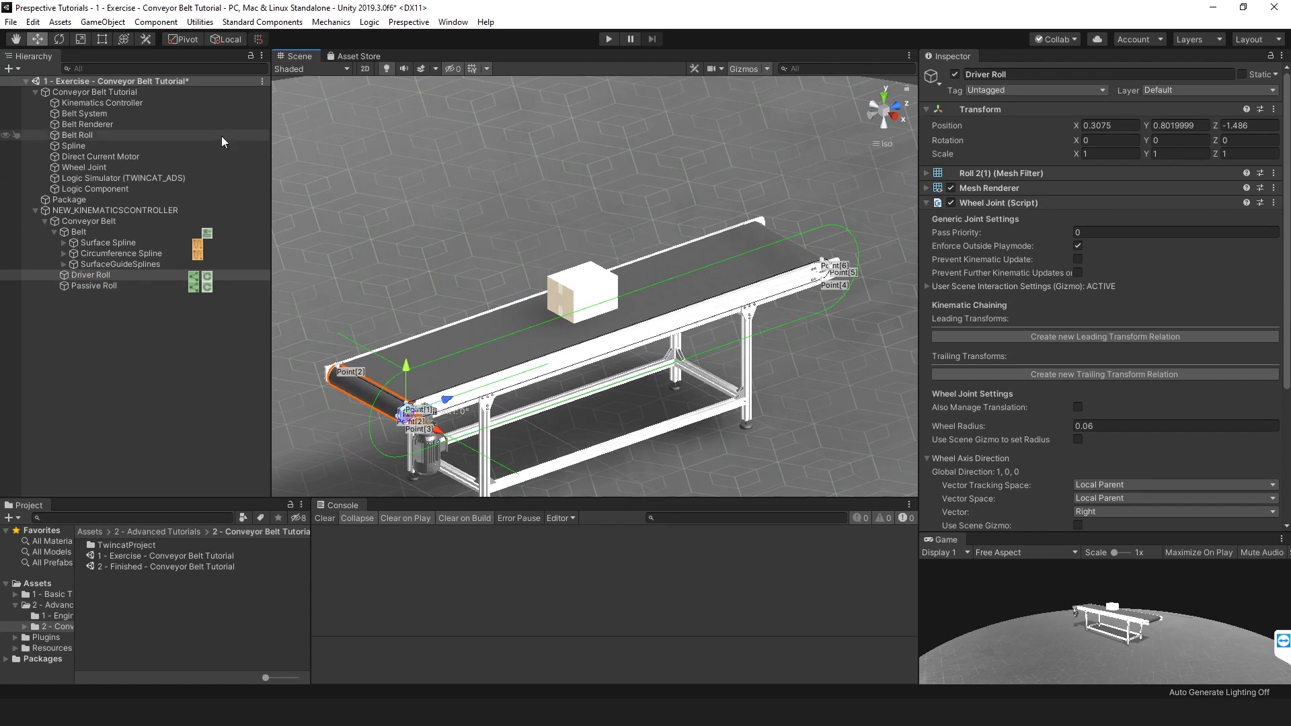
left_click(125, 276)
left_click(280, 22)
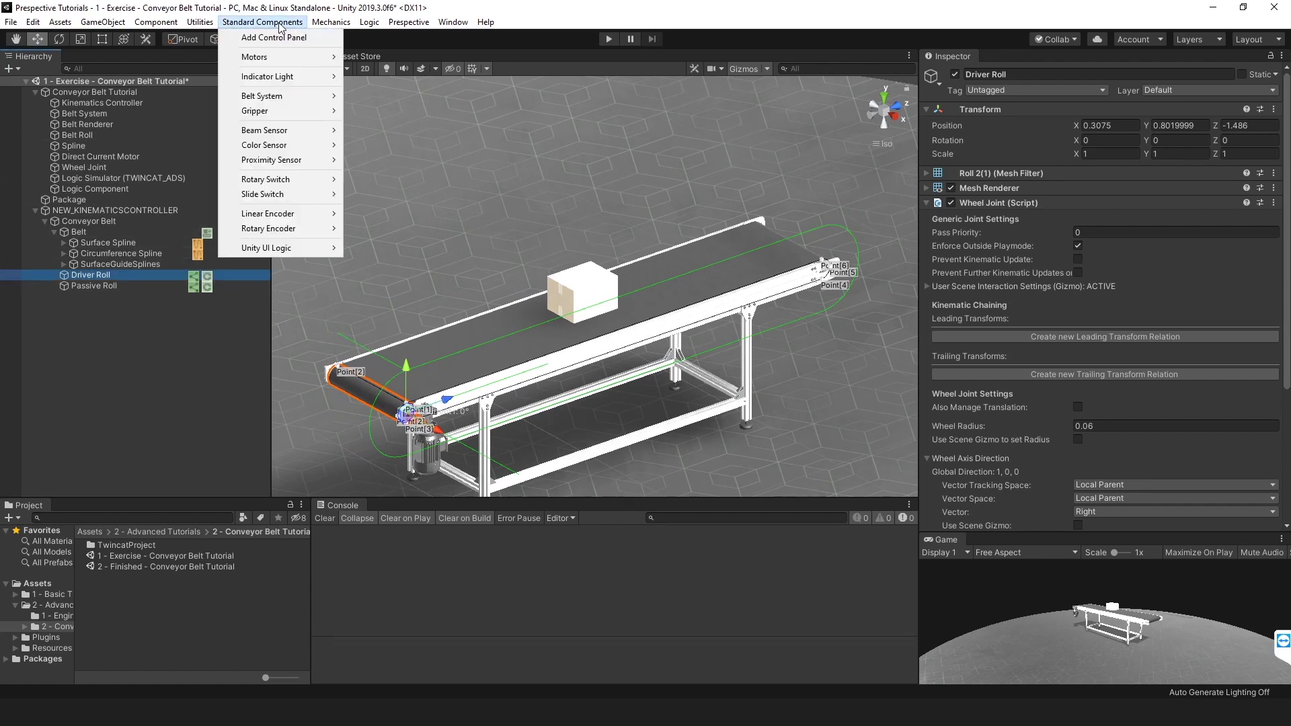
mouse_move(291, 58)
mouse_move(450, 68)
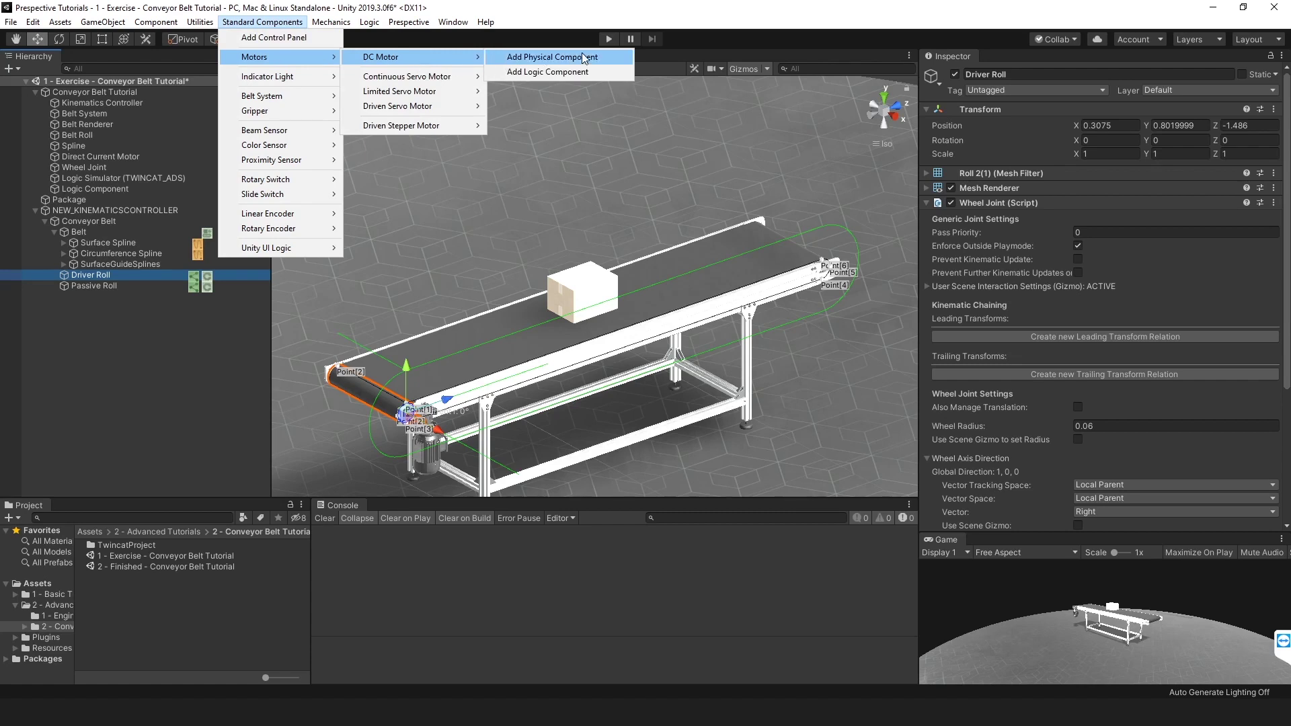
left_click(609, 55)
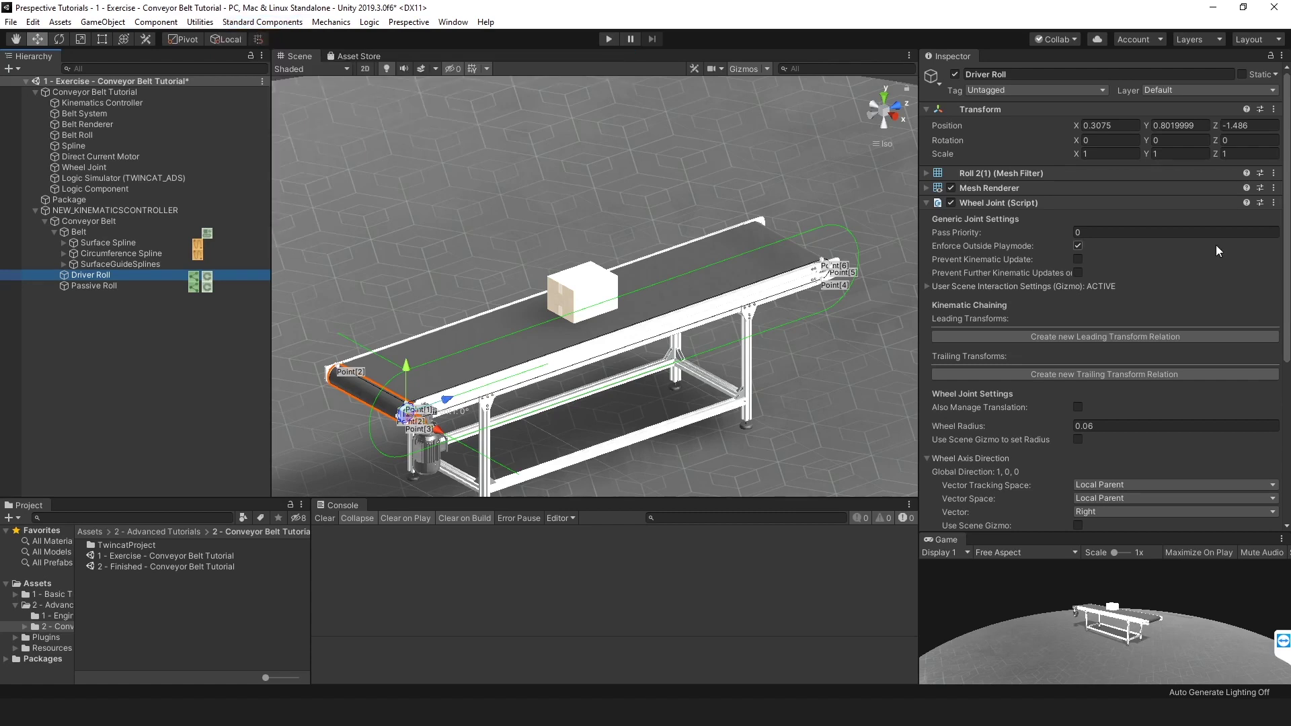
Examine the Driver Roll's DC Motor properties, including its assigned wheel joint and velocity limits, and its live data.
scroll(1216, 245, "down", 5)
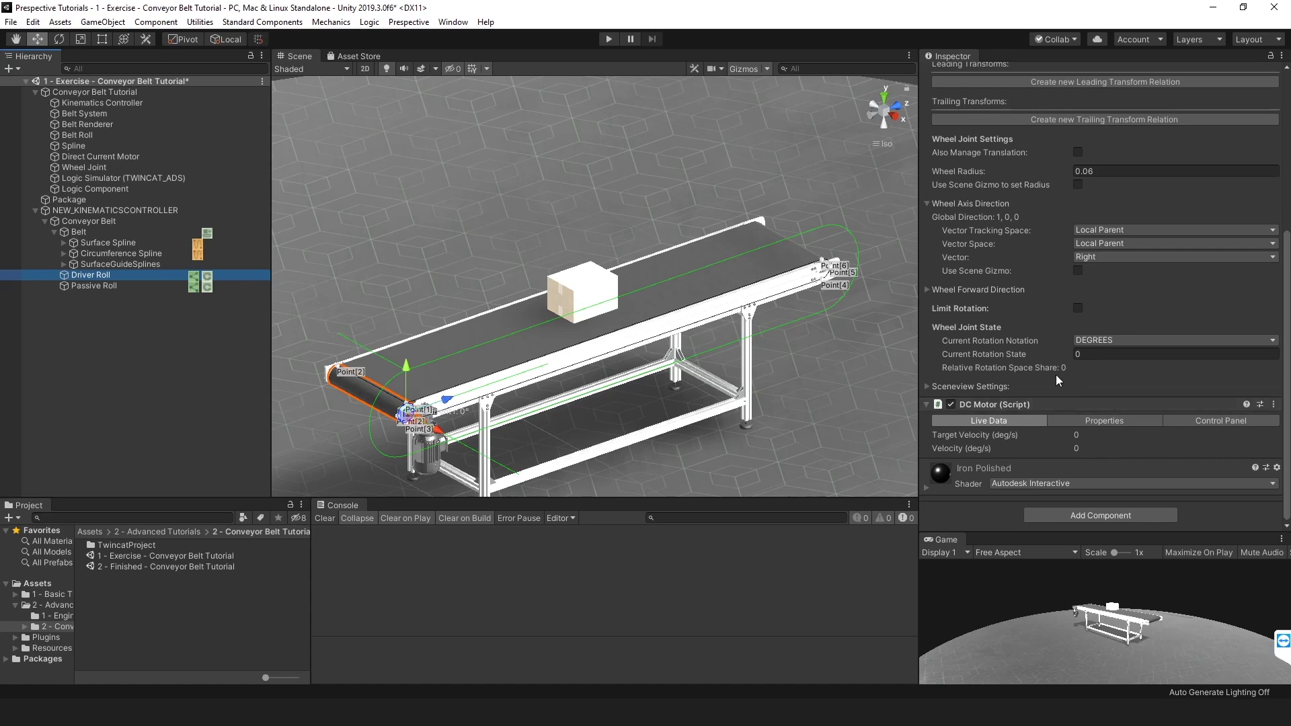
left_click(1090, 419)
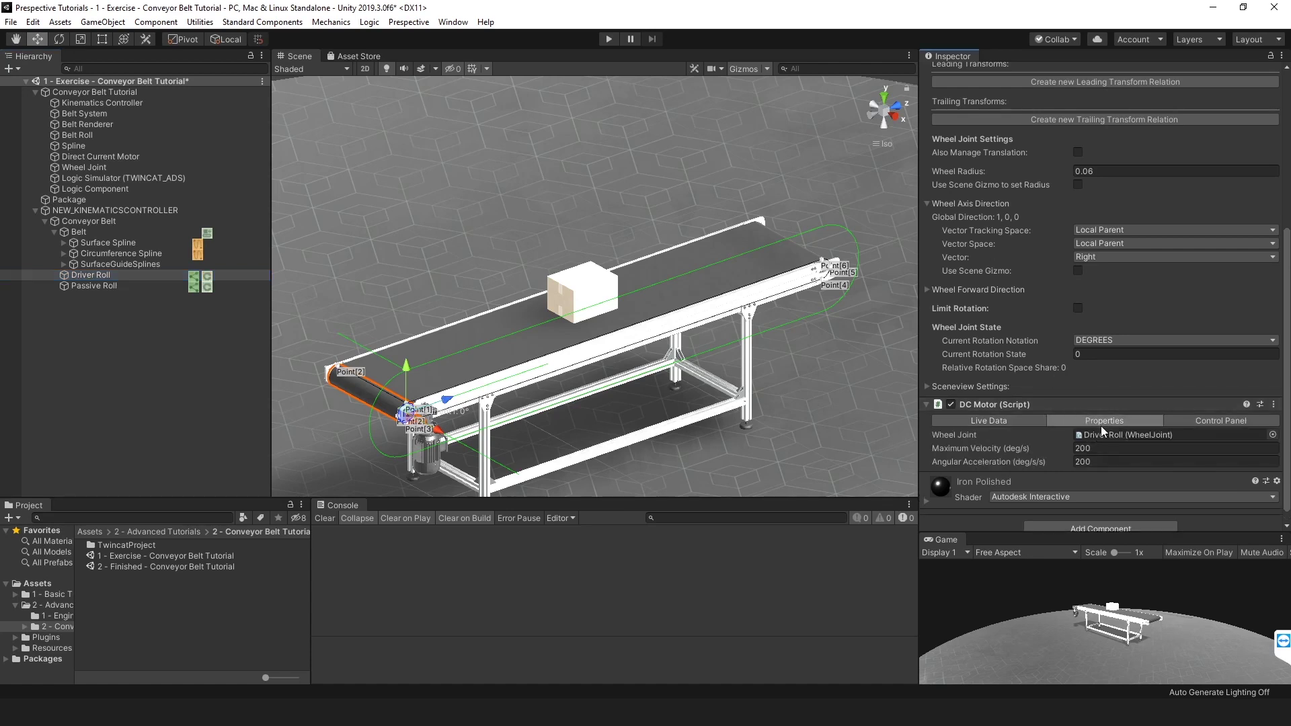
left_click(1150, 436)
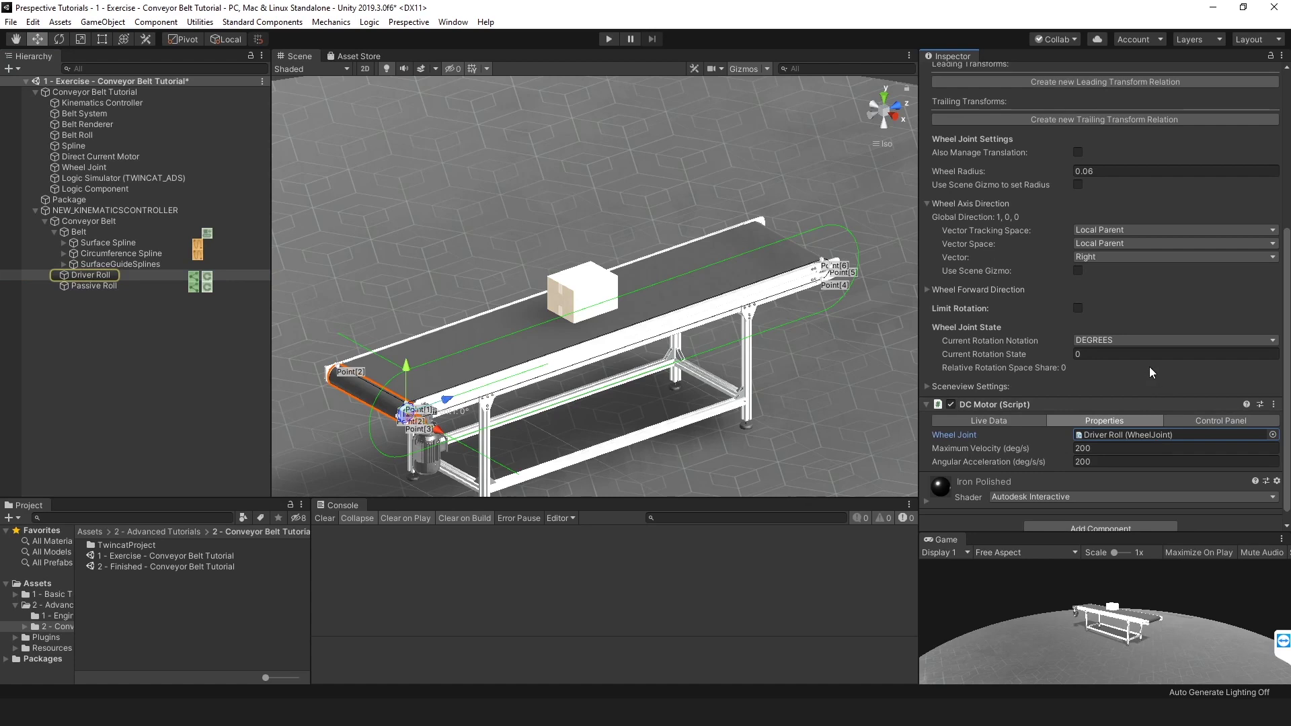
scroll(1157, 350, "up", 10)
scroll(1144, 411, "down", 10)
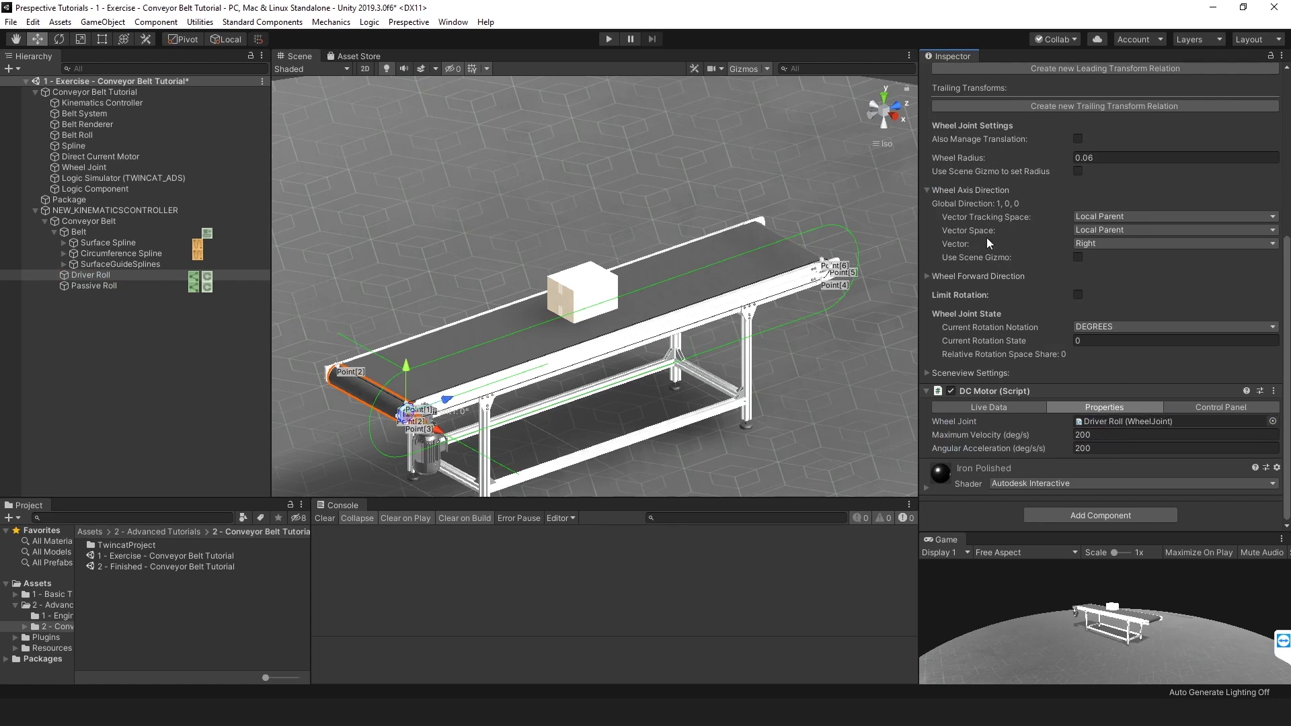
scroll(1078, 239, "up", 6)
scroll(1094, 265, "down", 6)
scroll(1095, 260, "up", 6)
scroll(971, 178, "down", 6)
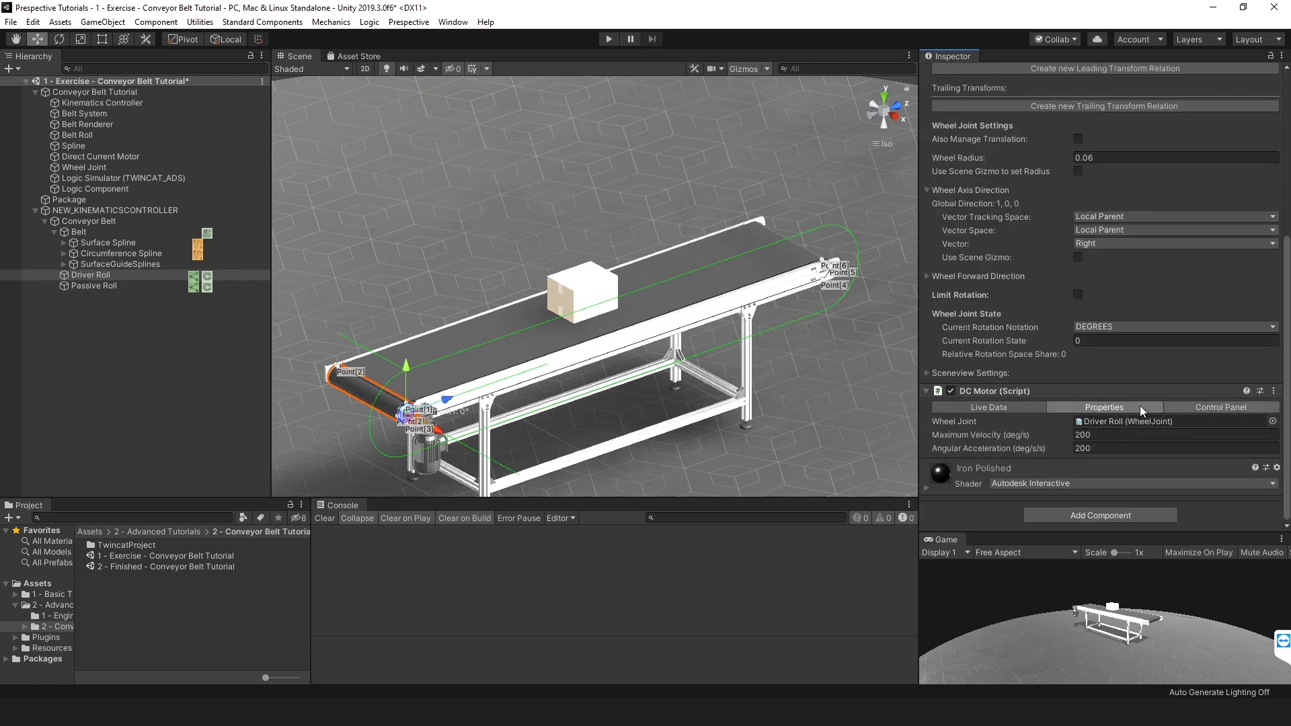
left_click(1019, 409)
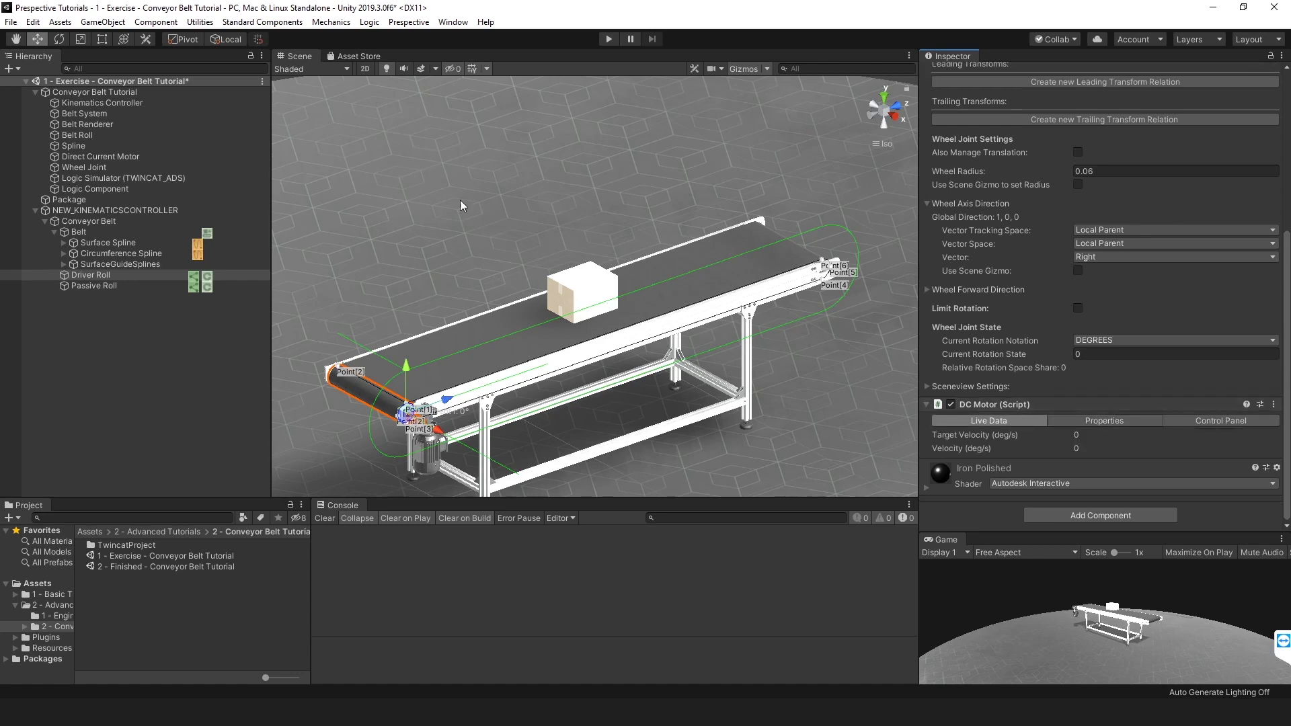
Assign the Driver Roll as the wheel joint of Belt's Belt System component.
right_click_drag(456, 246, 470, 229)
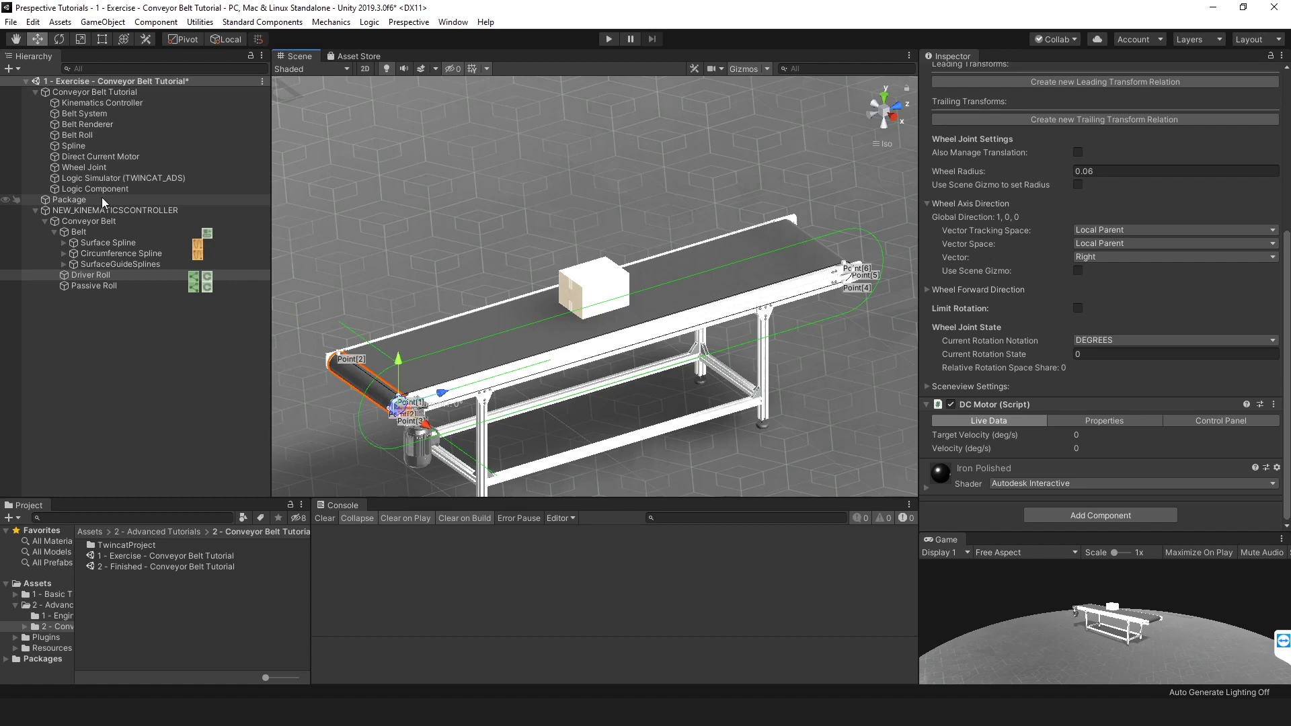
left_click(84, 232)
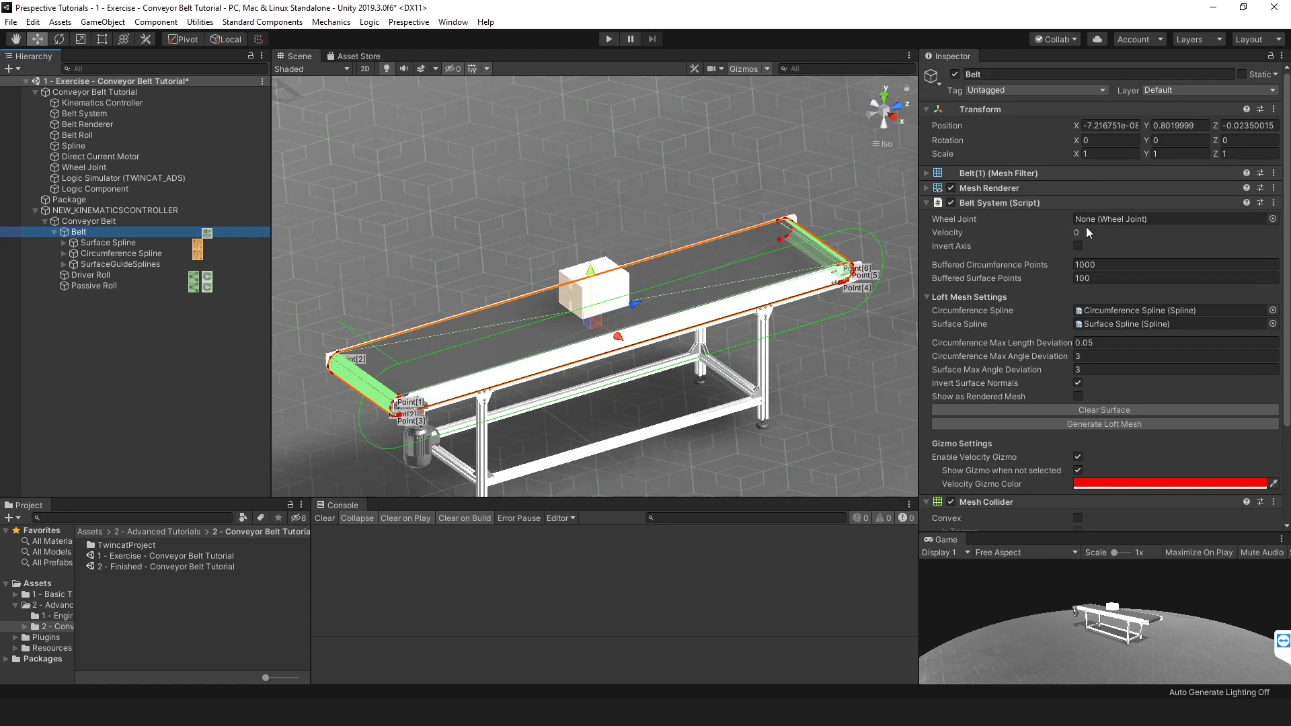
left_click_drag(99, 277, 1165, 220)
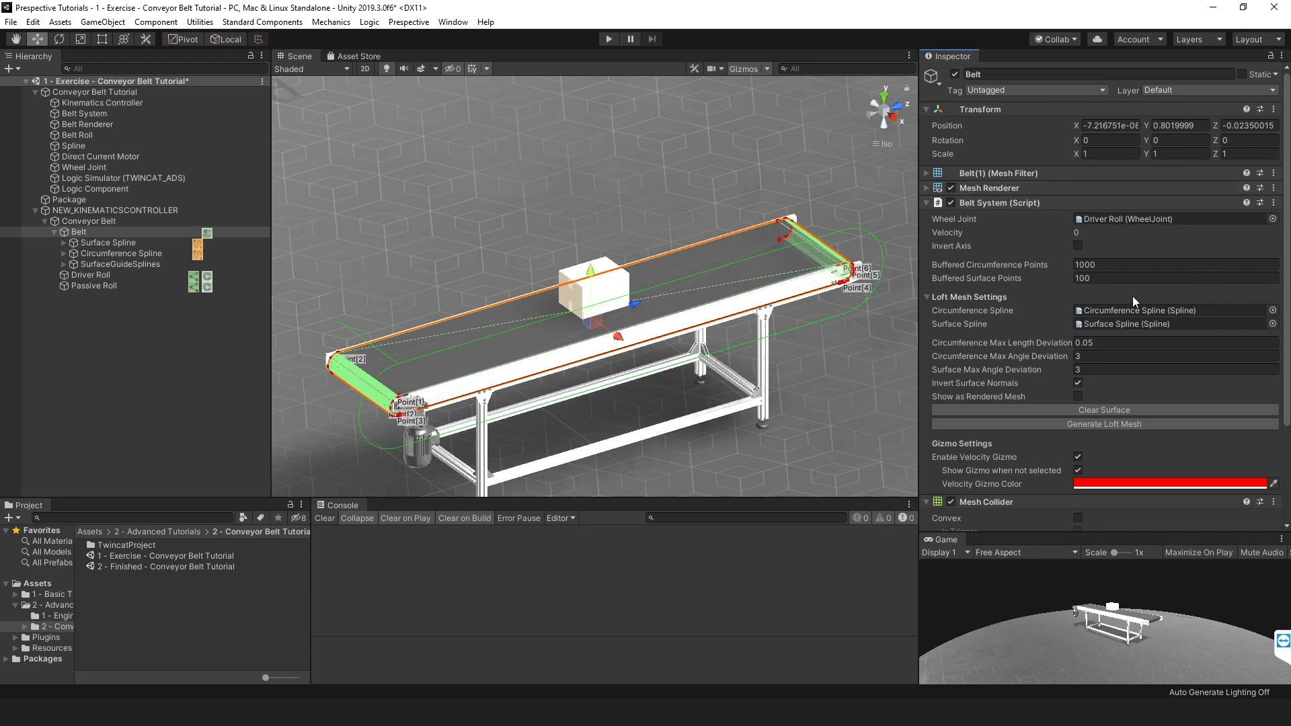
Start play mode and generate a control panel for the Driver Roll's DC Motor.
left_click(605, 38)
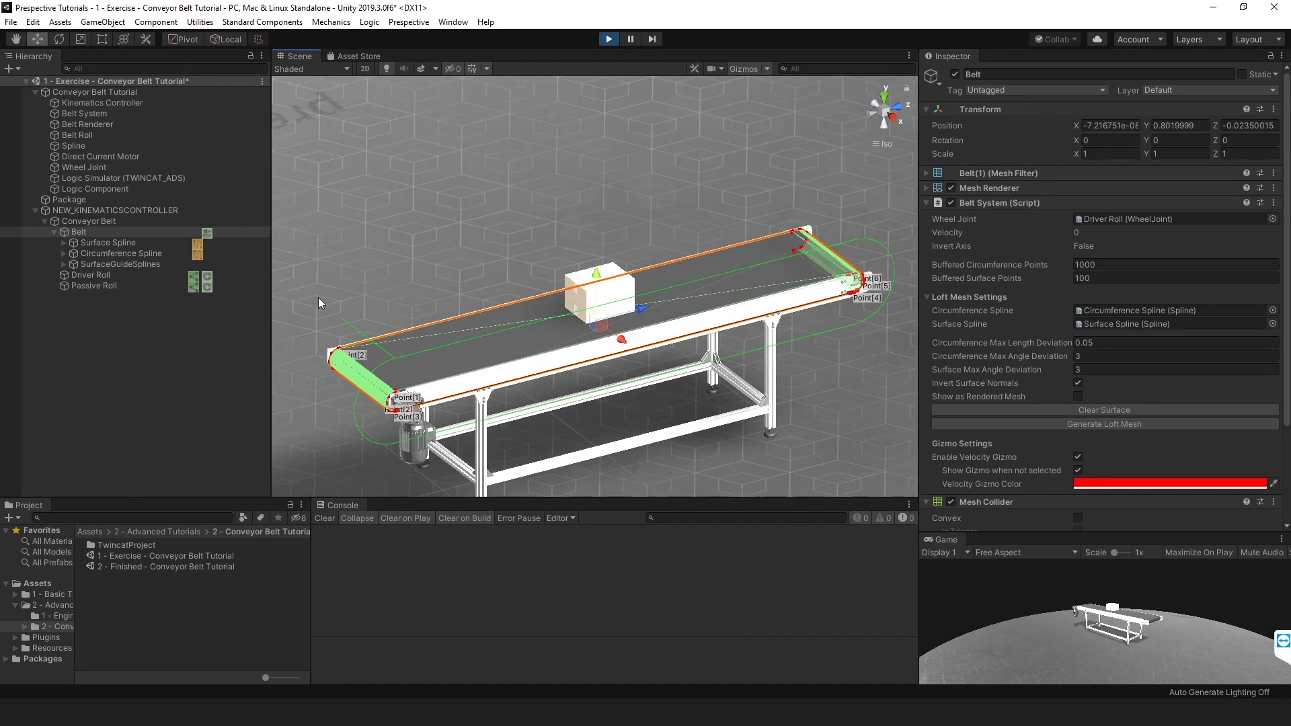
left_click(127, 276)
scroll(1123, 253, "down", 4)
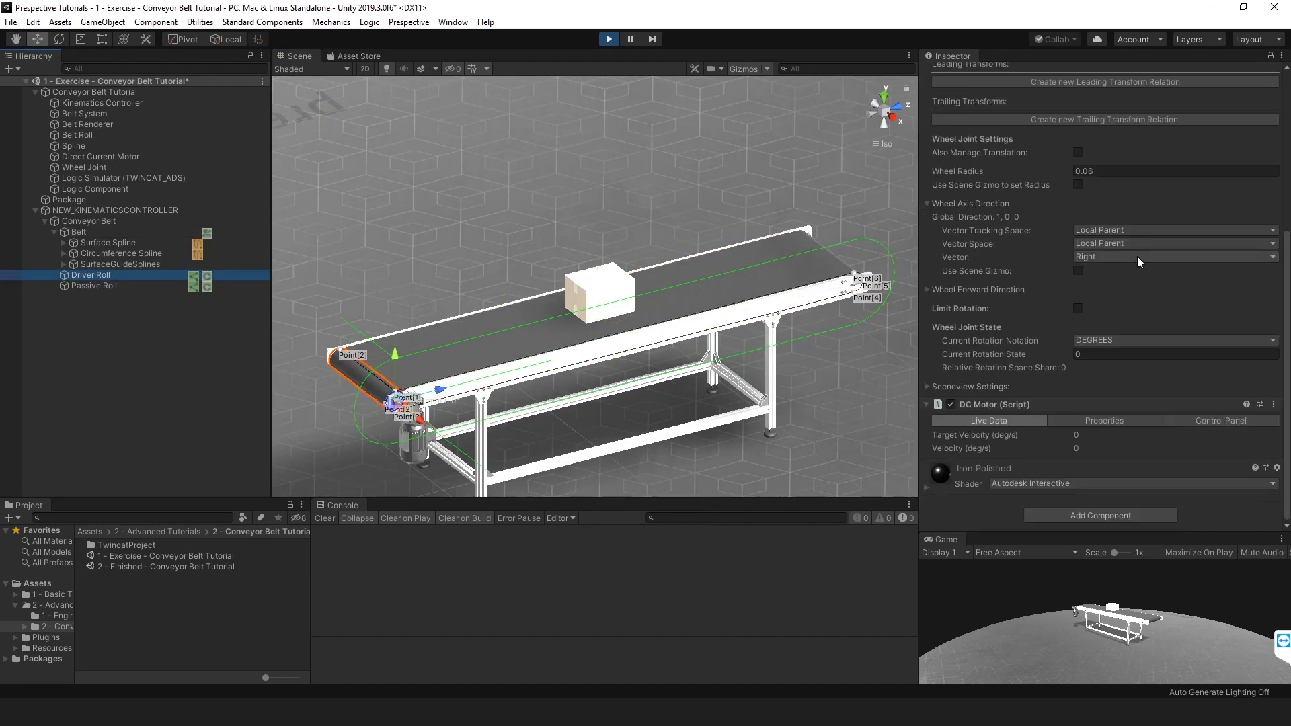
left_click(1261, 421)
left_click(1092, 443)
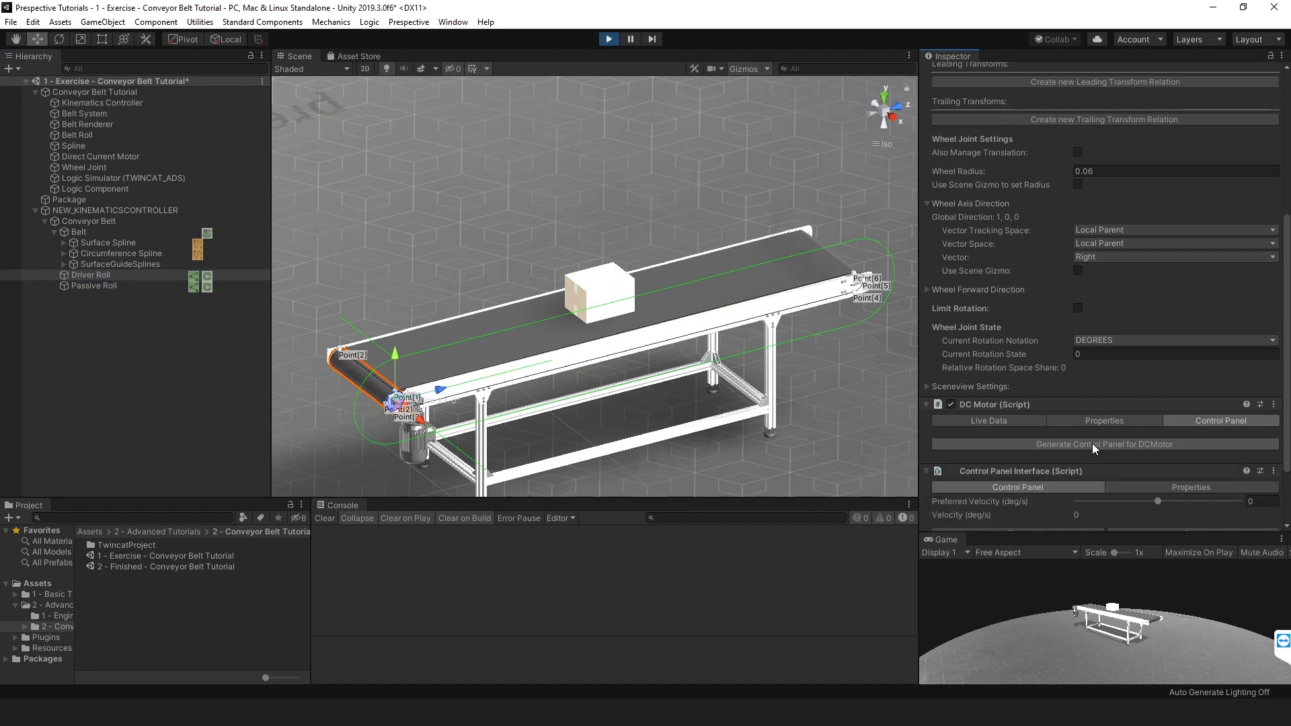
scroll(1092, 437, "down", 2)
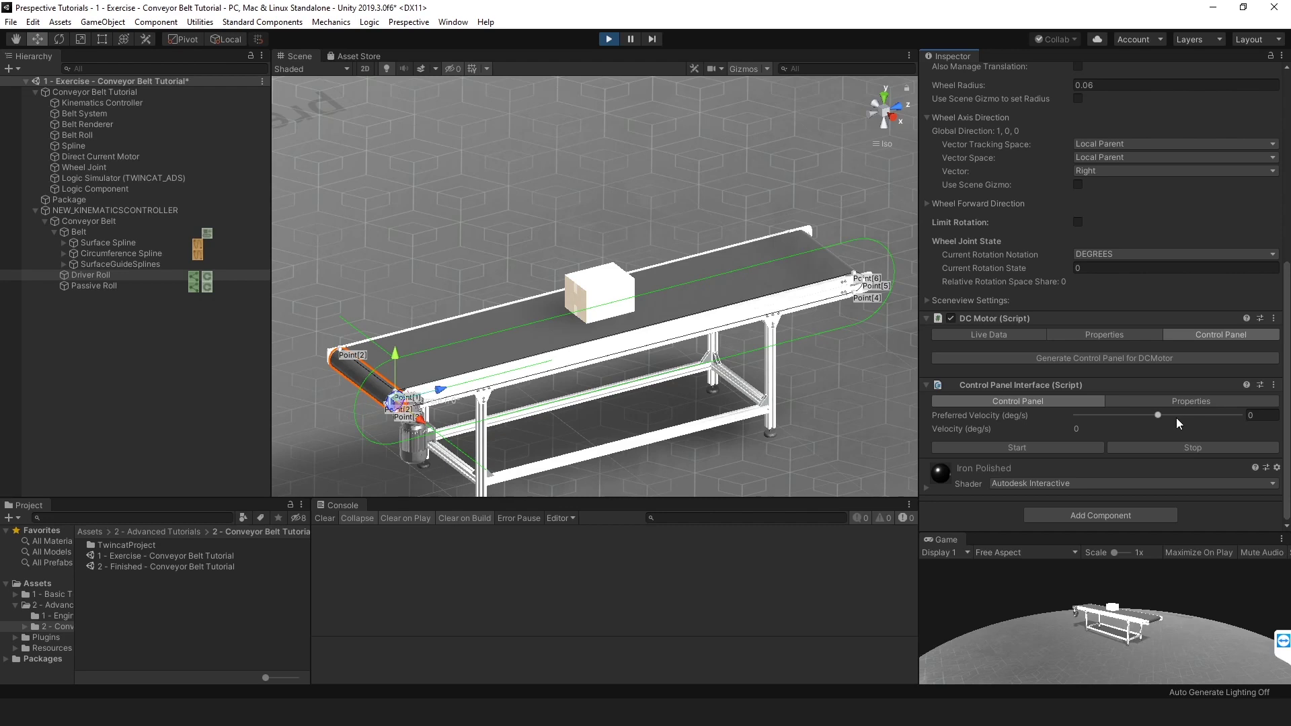
Test the belt at a preferred velocity of -172 deg/s, slow it to -12 deg/s and stop play mode.
left_click_drag(1180, 414, 1088, 423)
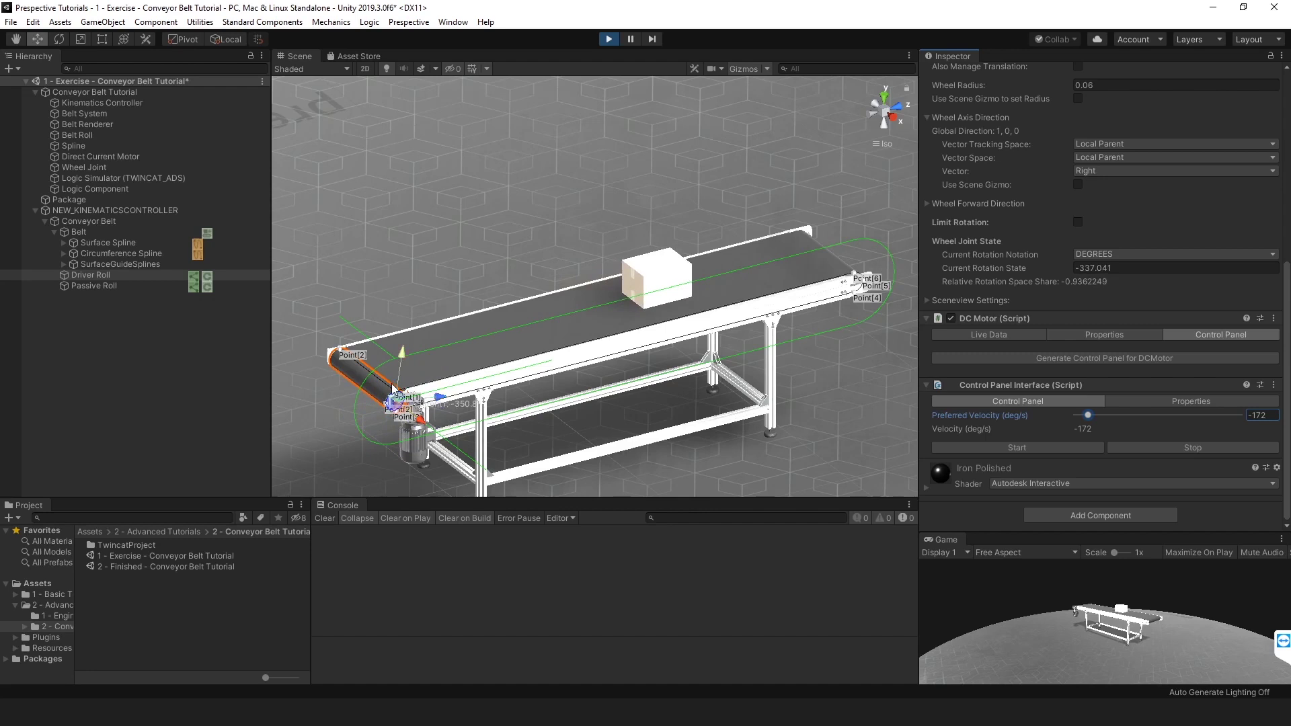
left_click(1152, 416)
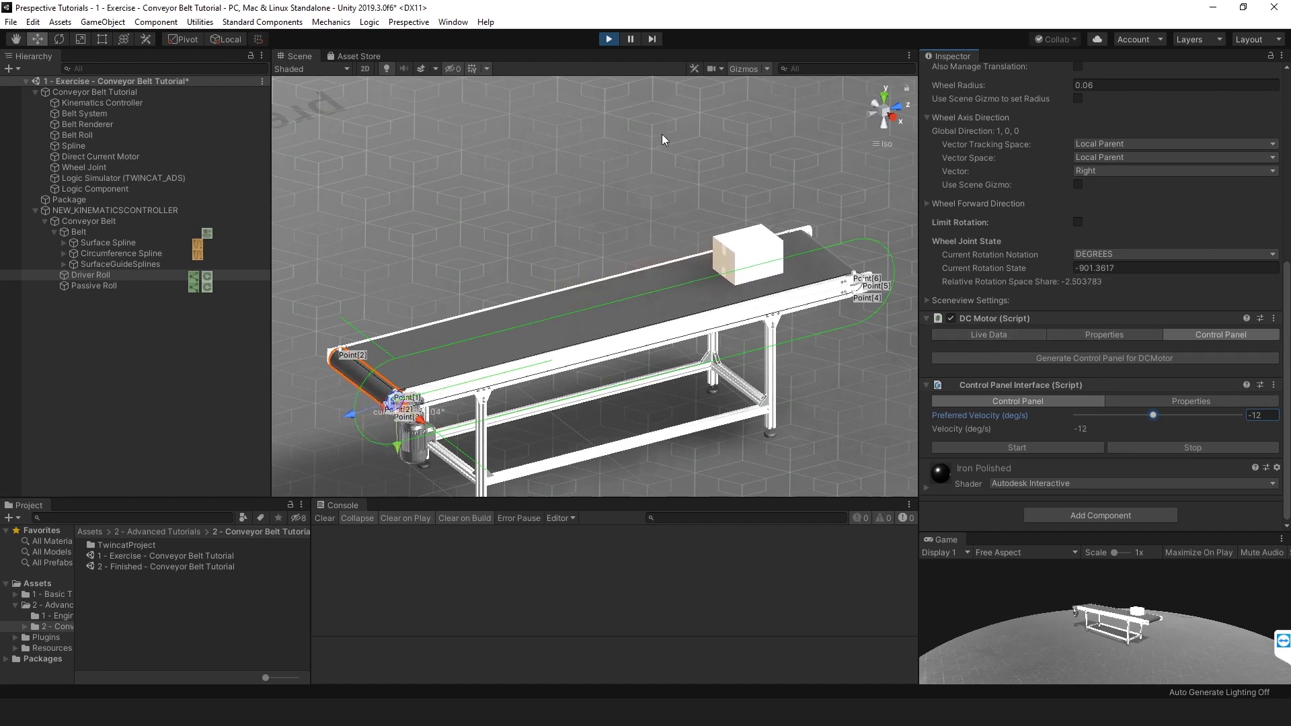
left_click(609, 39)
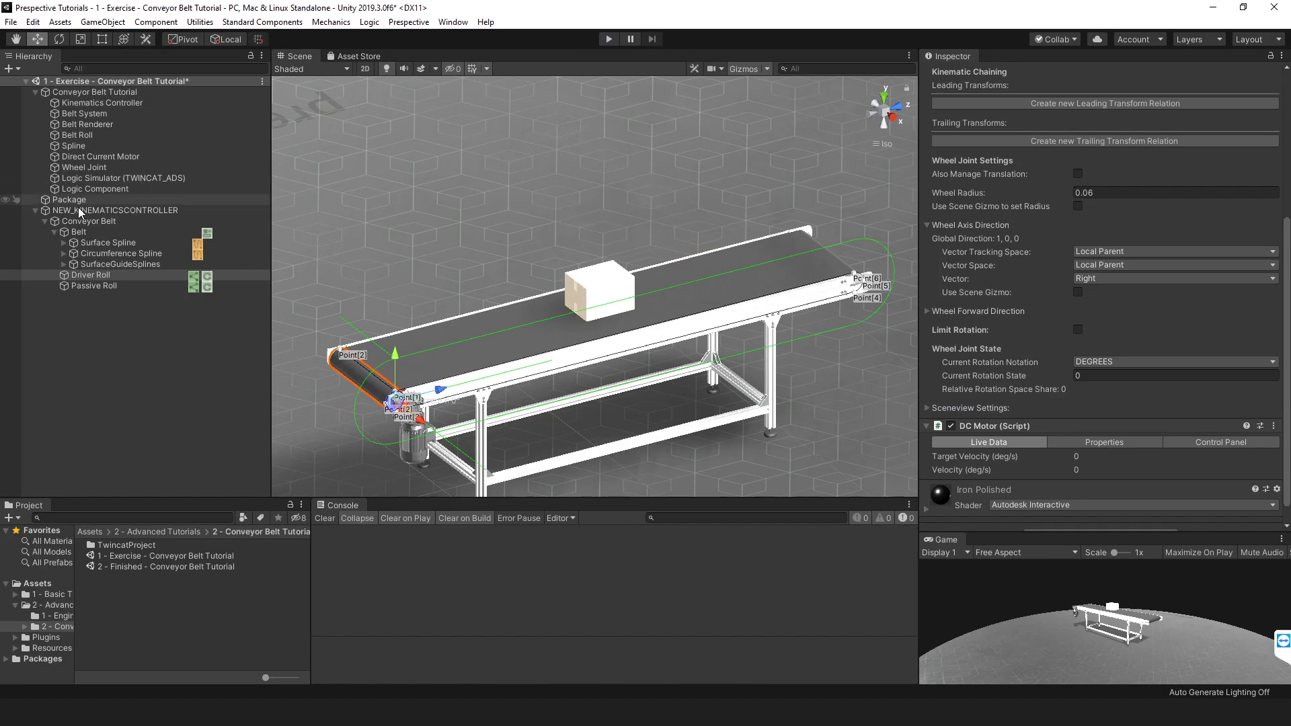
Enable Invert Axis in Belt's Belt System component.
left_click(94, 232)
scroll(1015, 263, "up", 3)
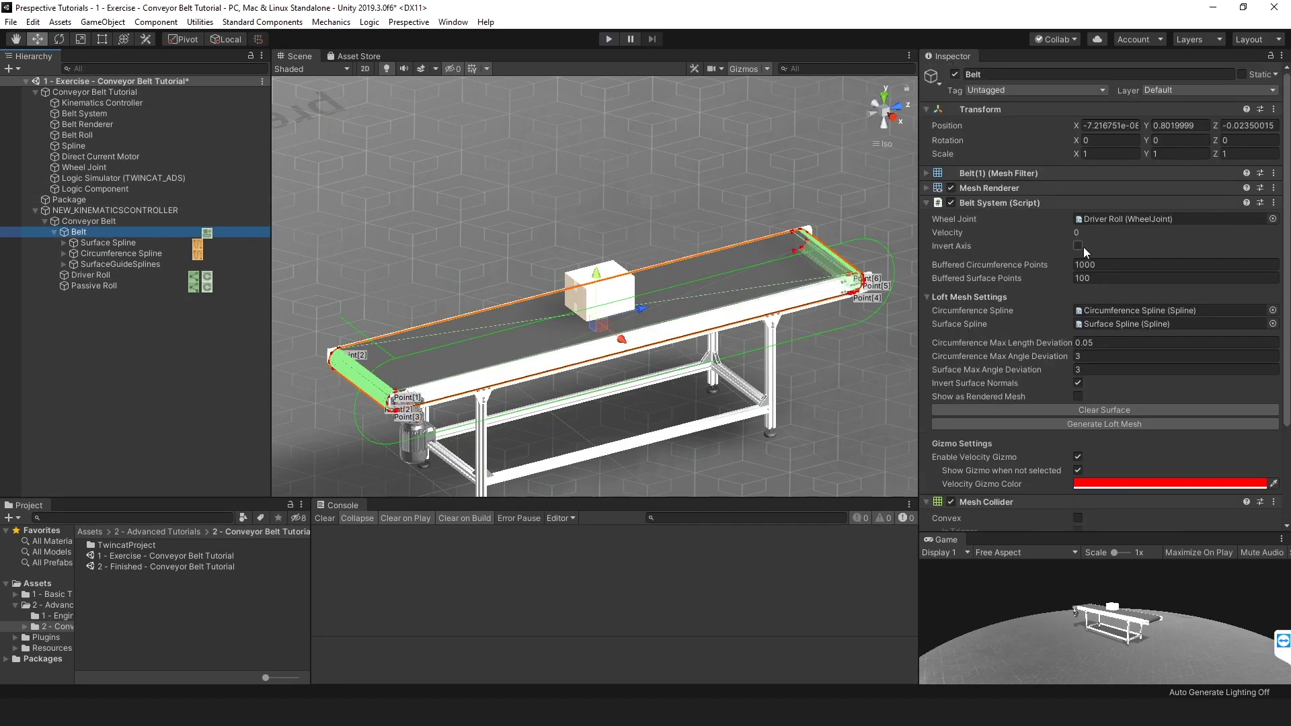
left_click(1079, 247)
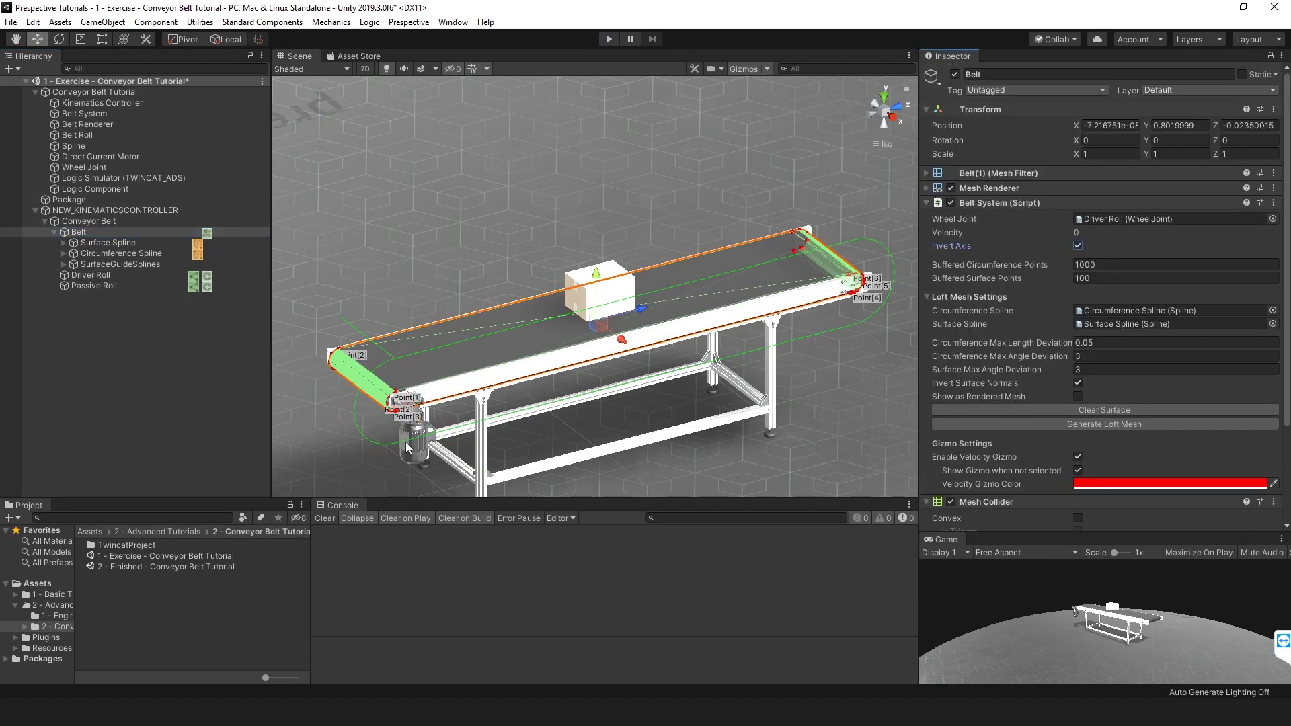
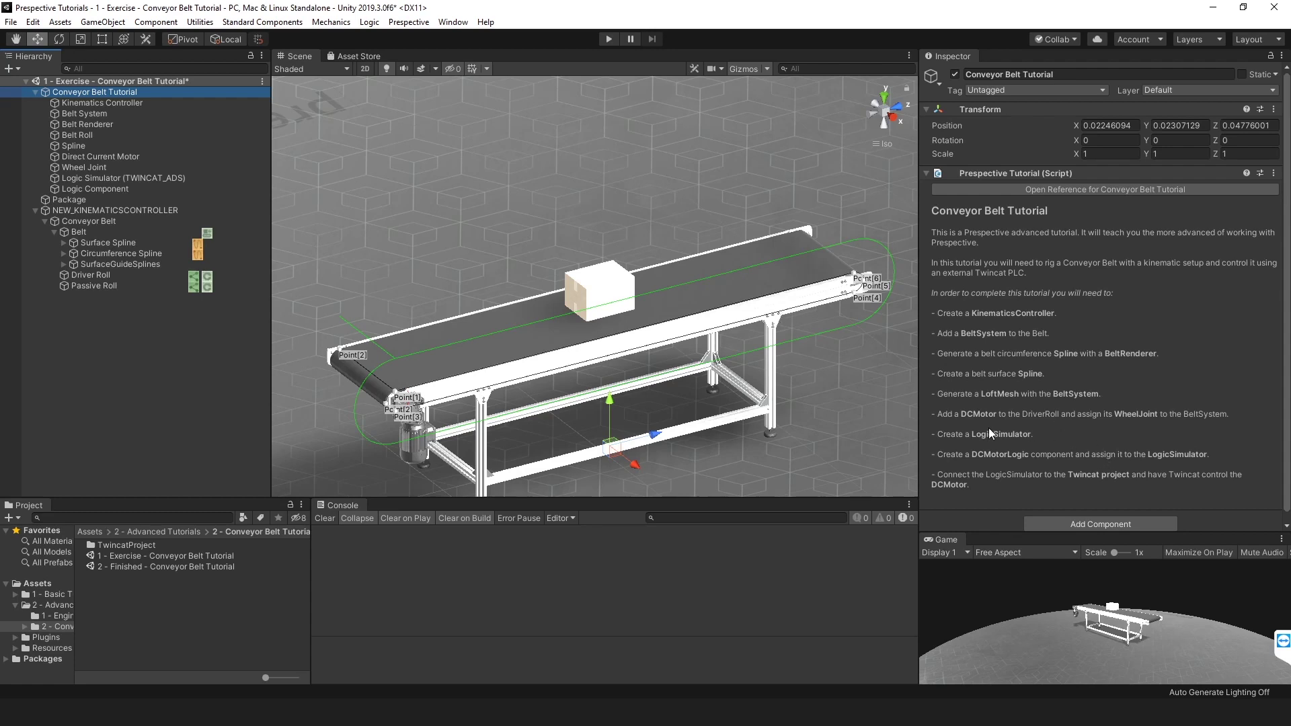
Collapse the NEW_KINEMATICSCONTROLLER hierarchy and add a Logic Simulator at the scene's root.
left_click(35, 211)
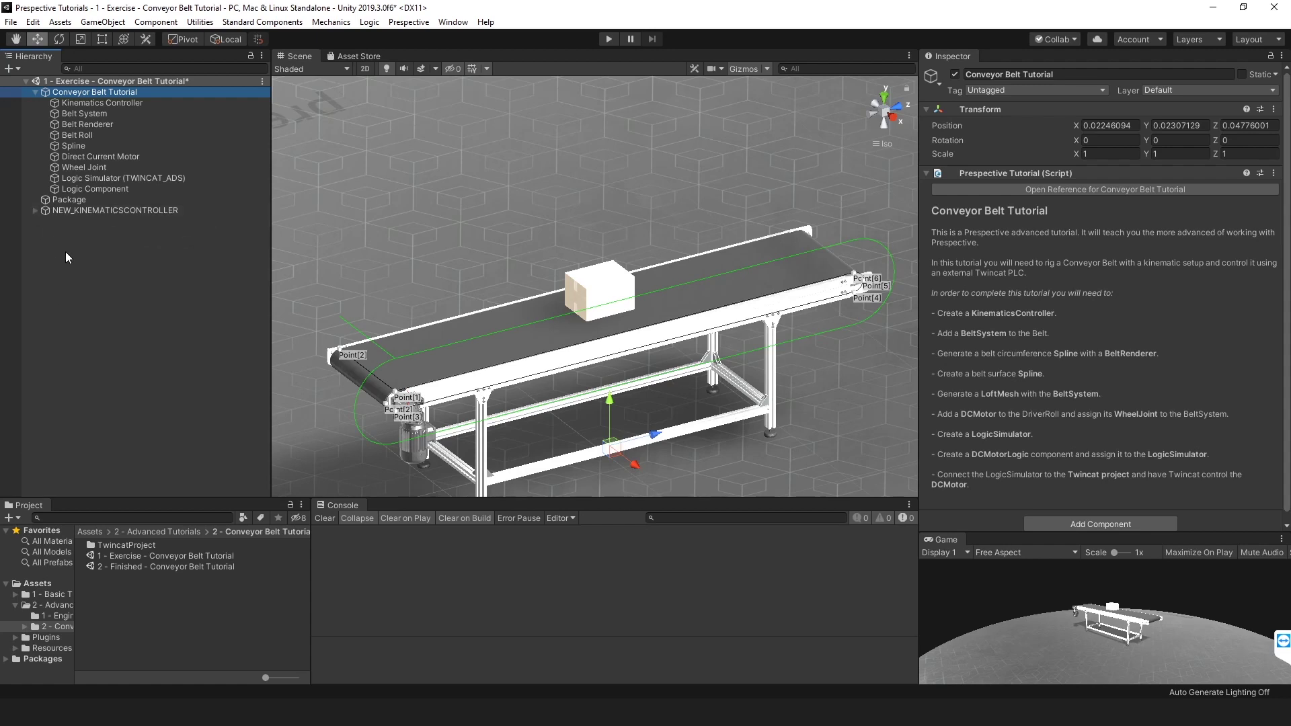
left_click(105, 242)
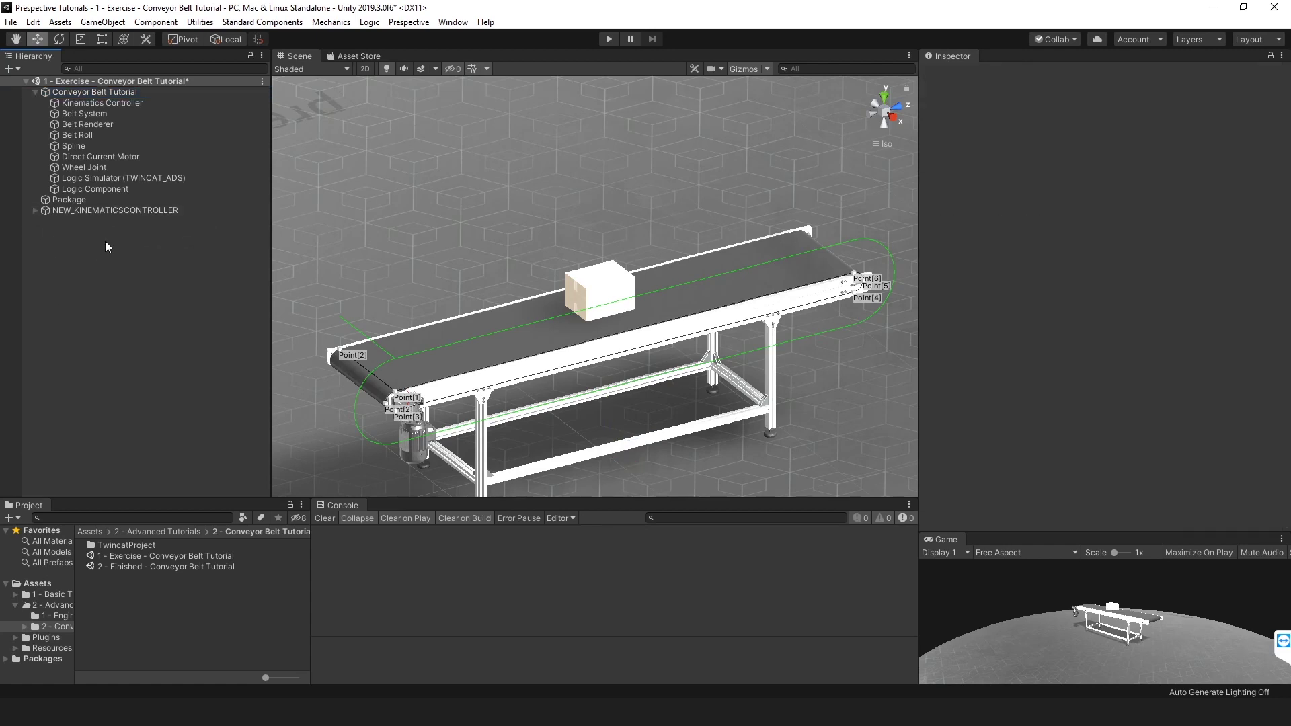
left_click(369, 21)
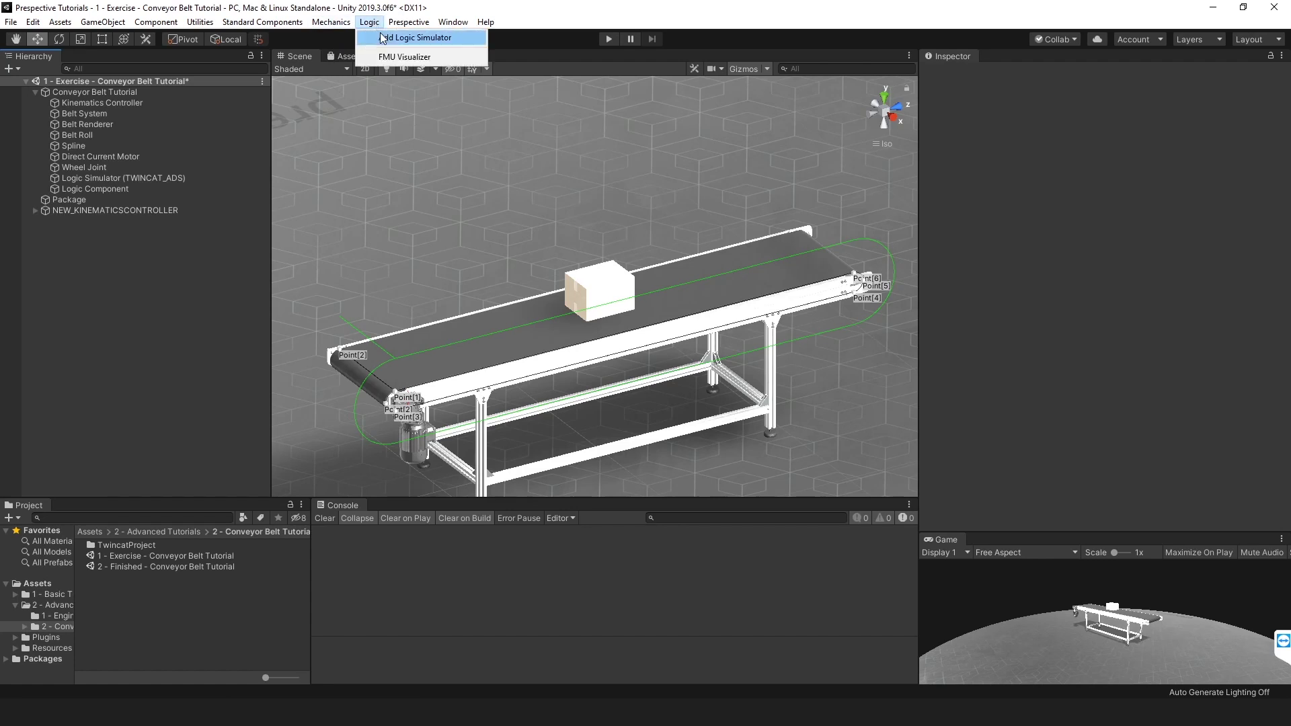
left_click(442, 38)
left_click(115, 219)
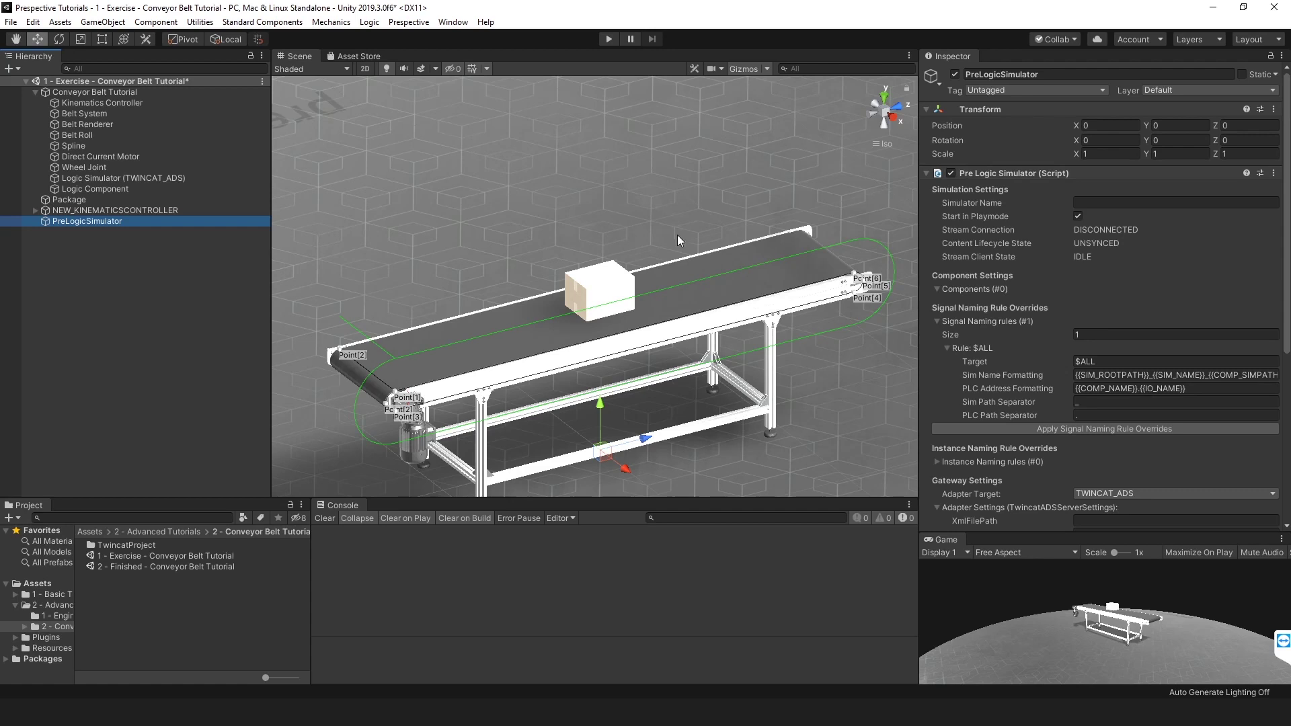
Add a DC Motor logic component to the scene and make it a child of PreLogicSimulator.
left_click(84, 93)
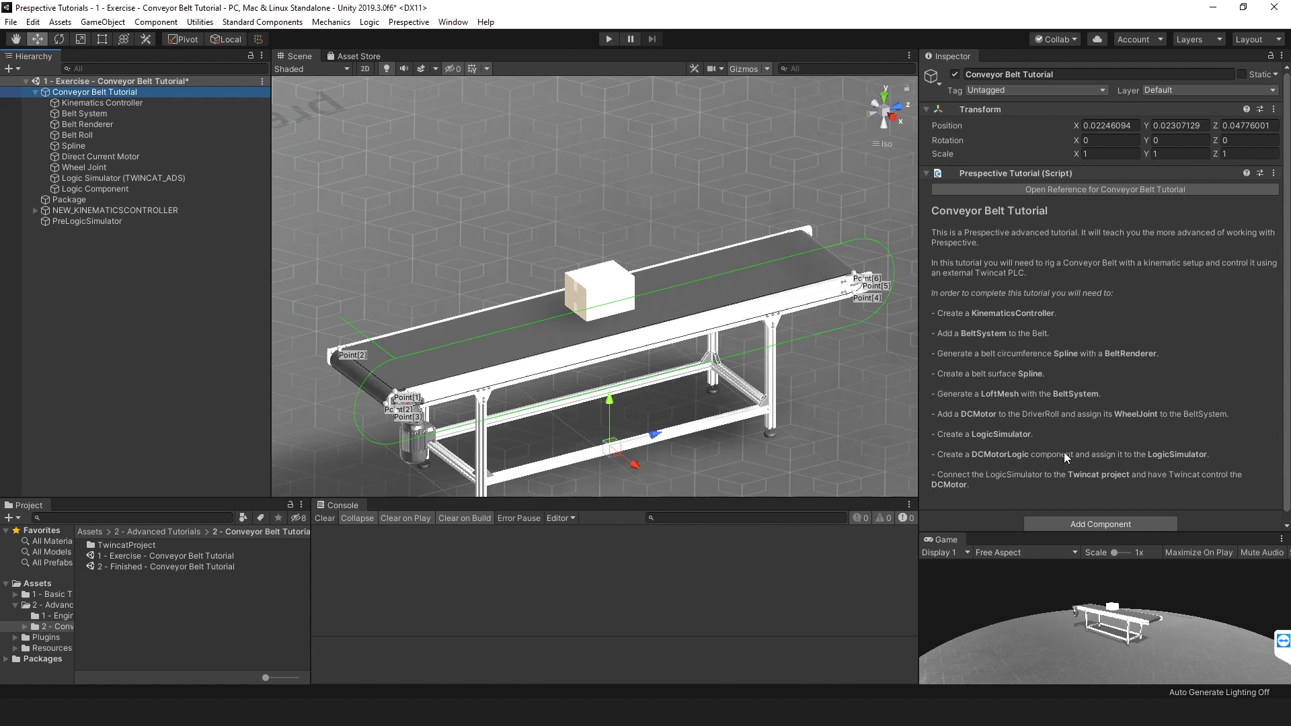
left_click(131, 249)
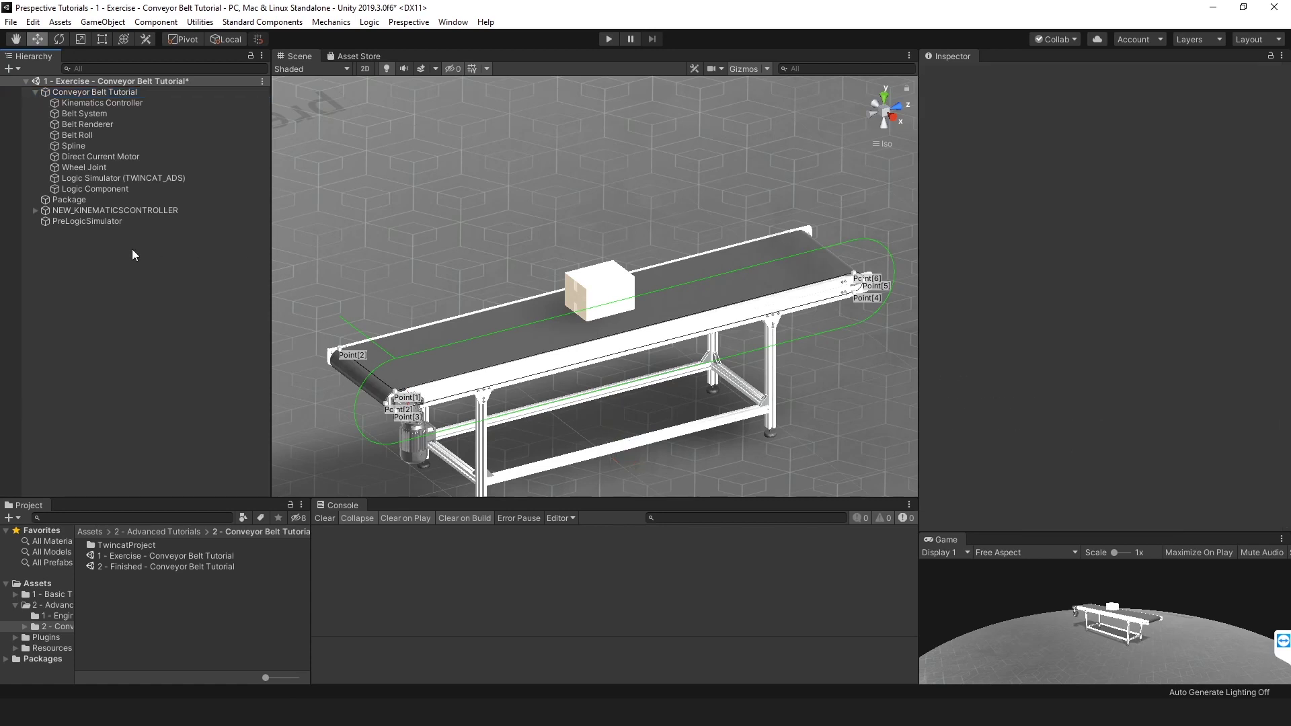
left_click(263, 23)
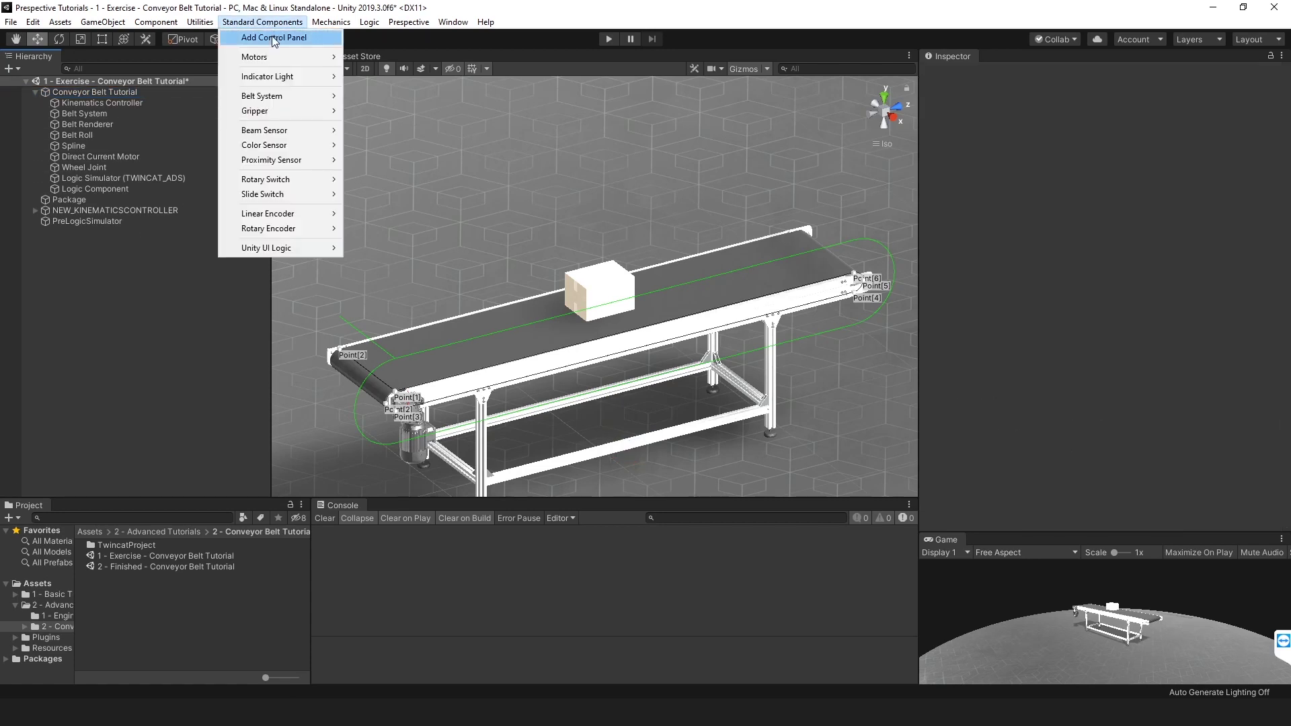
mouse_move(302, 58)
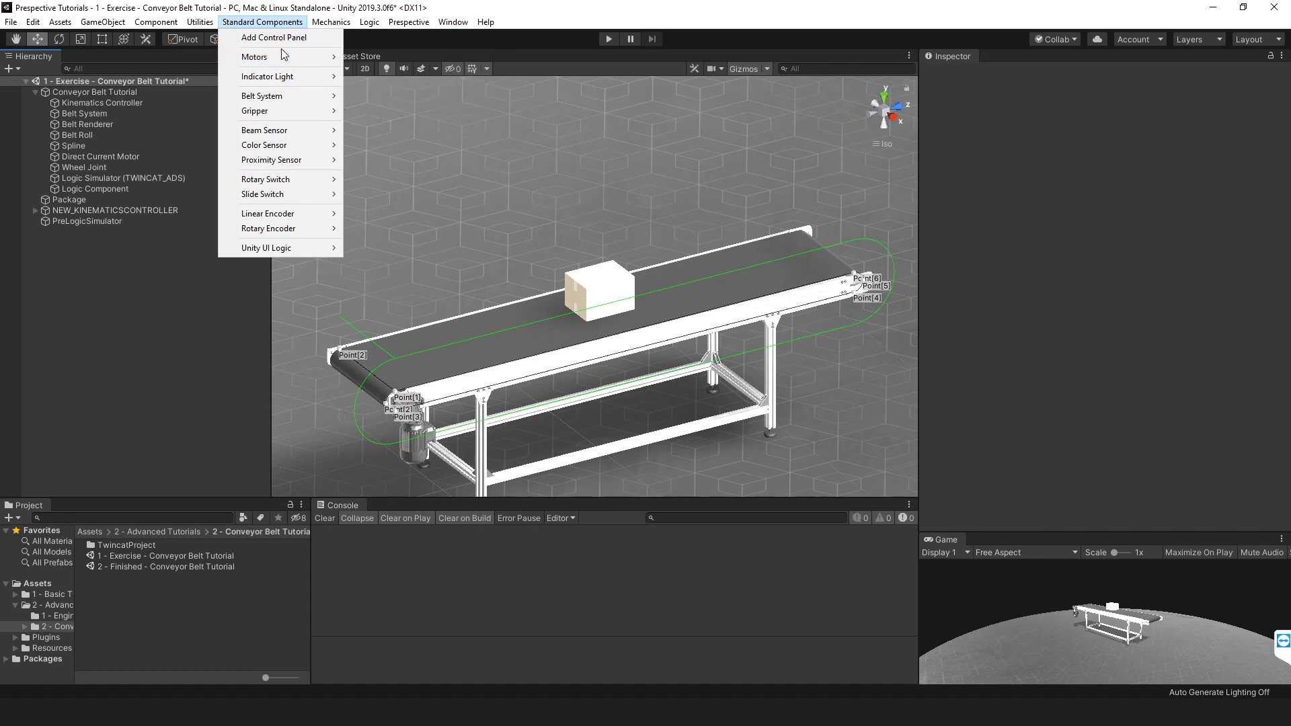
mouse_move(428, 59)
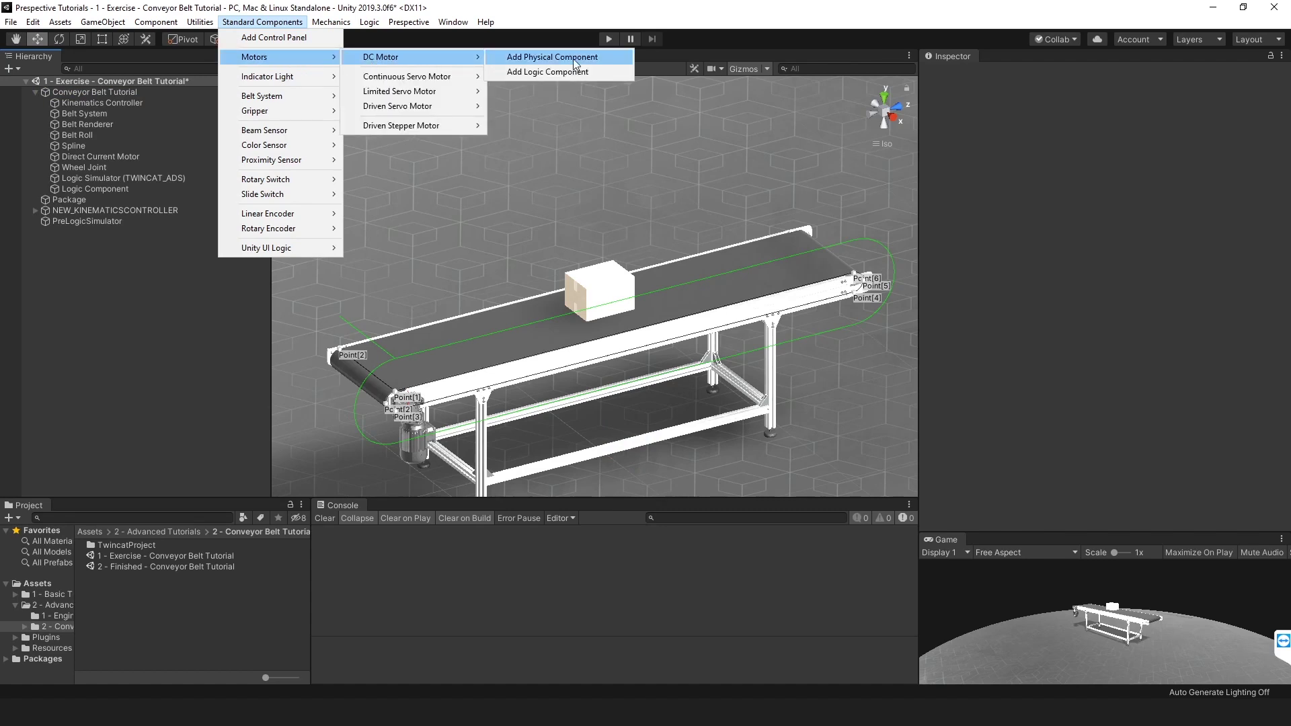
left_click(605, 72)
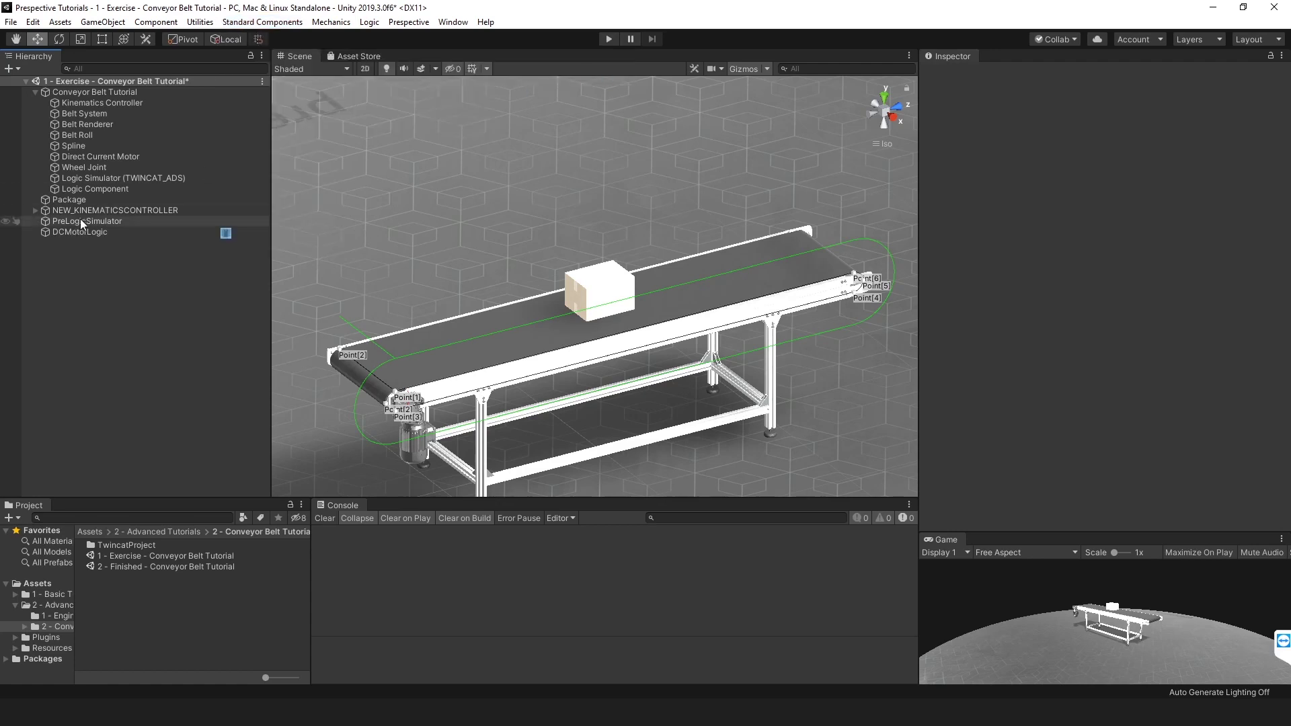
left_click(100, 232)
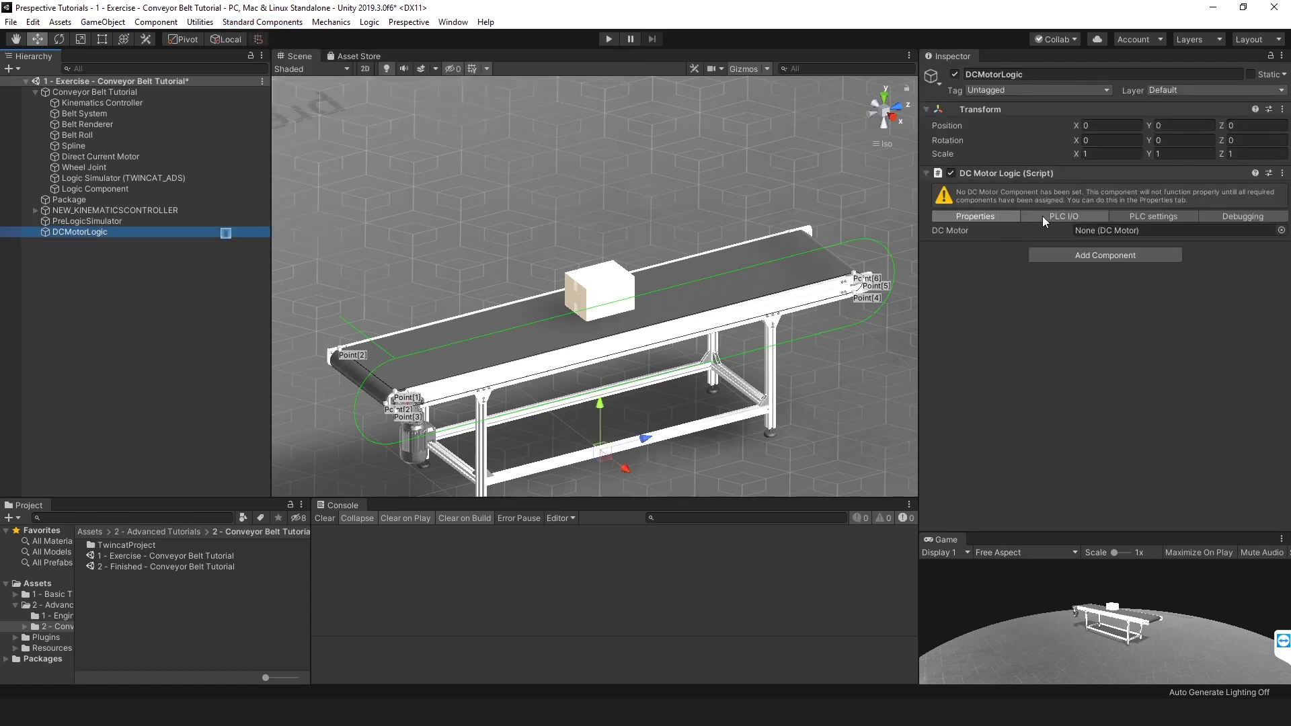
left_click_drag(75, 233, 109, 222)
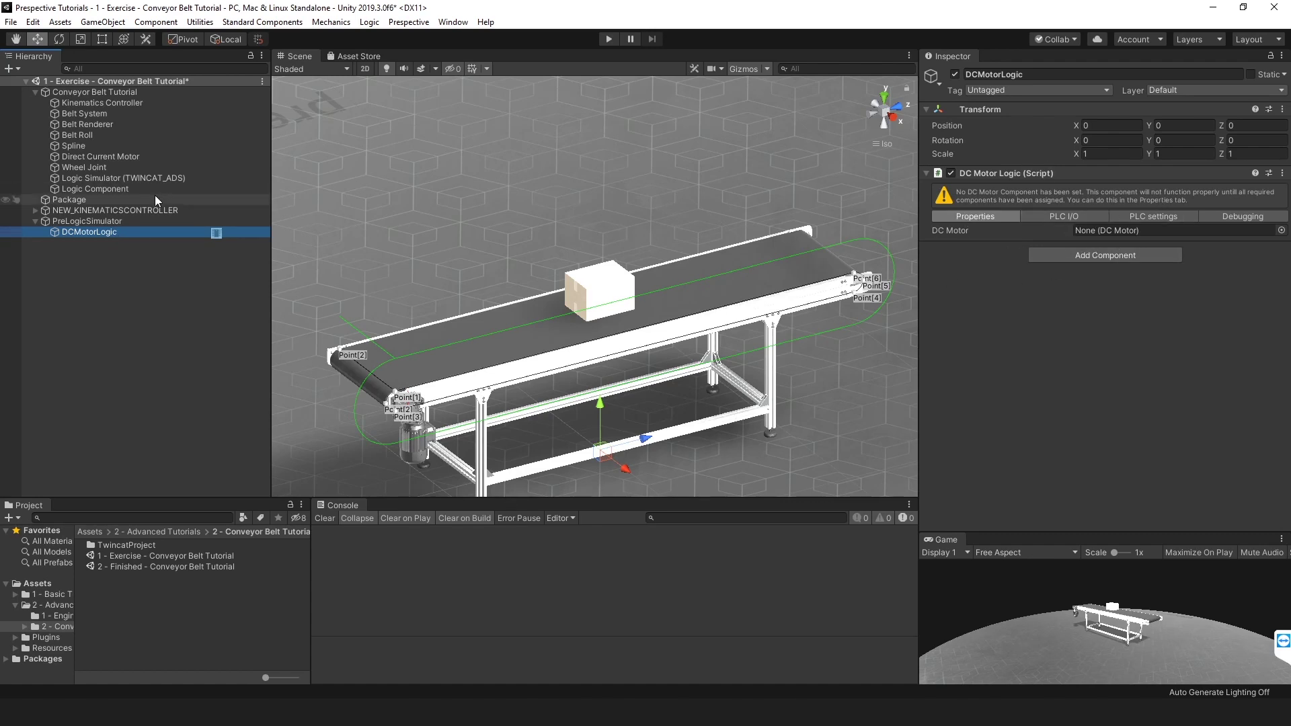
Assign the Driver Roll's DC motor to the DC Motor field of DCMotorLogic.
left_click(35, 211)
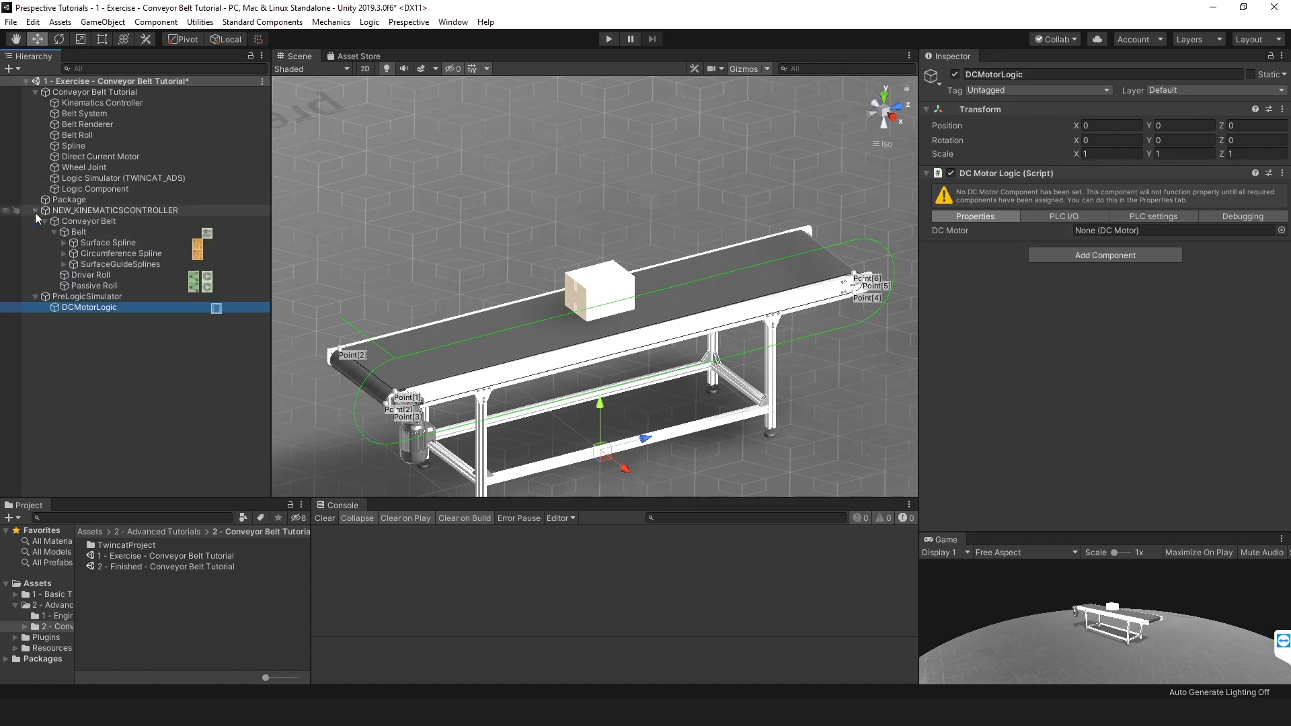
left_click(97, 274)
left_click(102, 306)
left_click_drag(100, 276, 1145, 232)
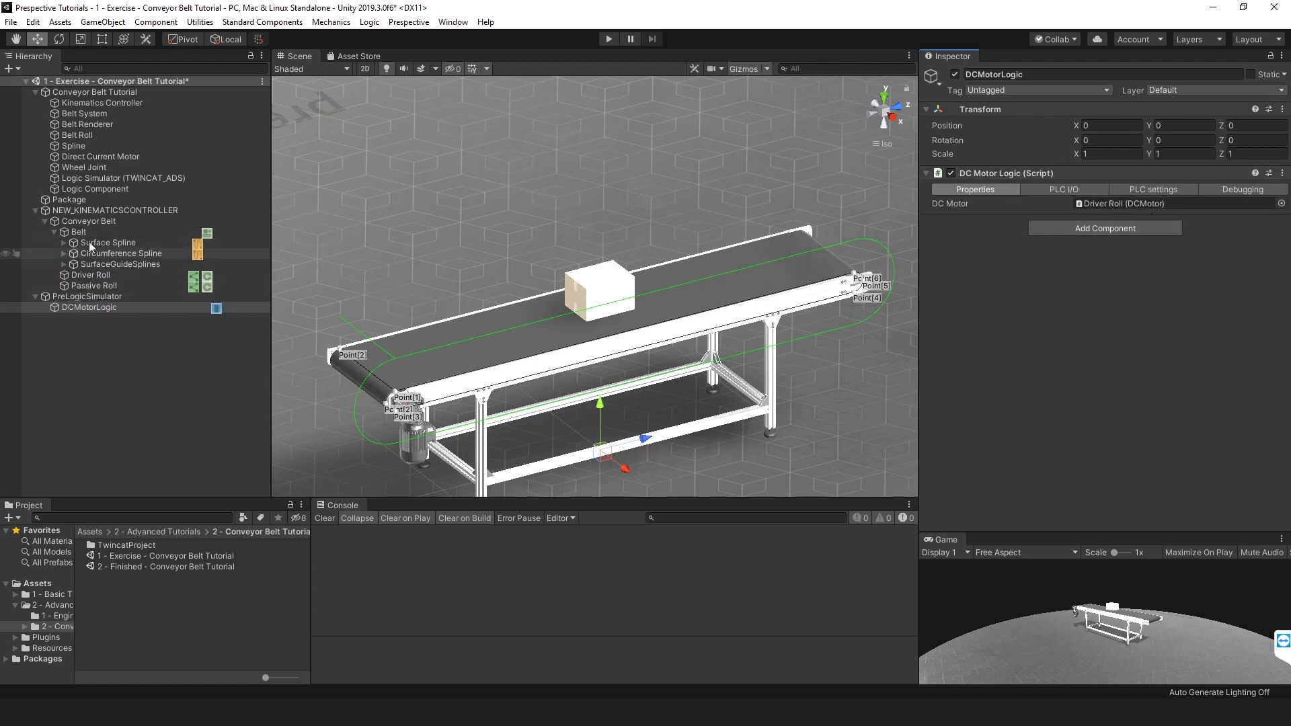
Set DCMotorLogic's Plc Address Path Format to {{INST_NAME}}.{{IO_NAME}} in its PLC settings.
left_click(98, 92)
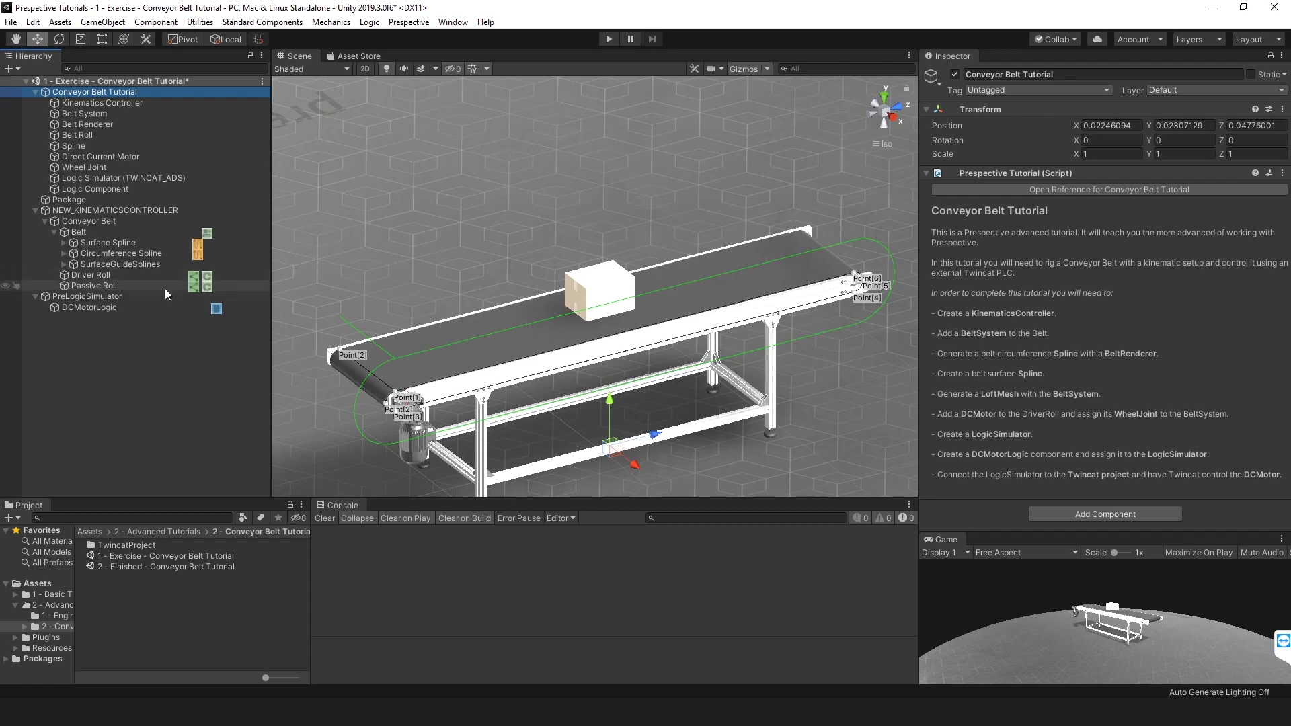
left_click(114, 305)
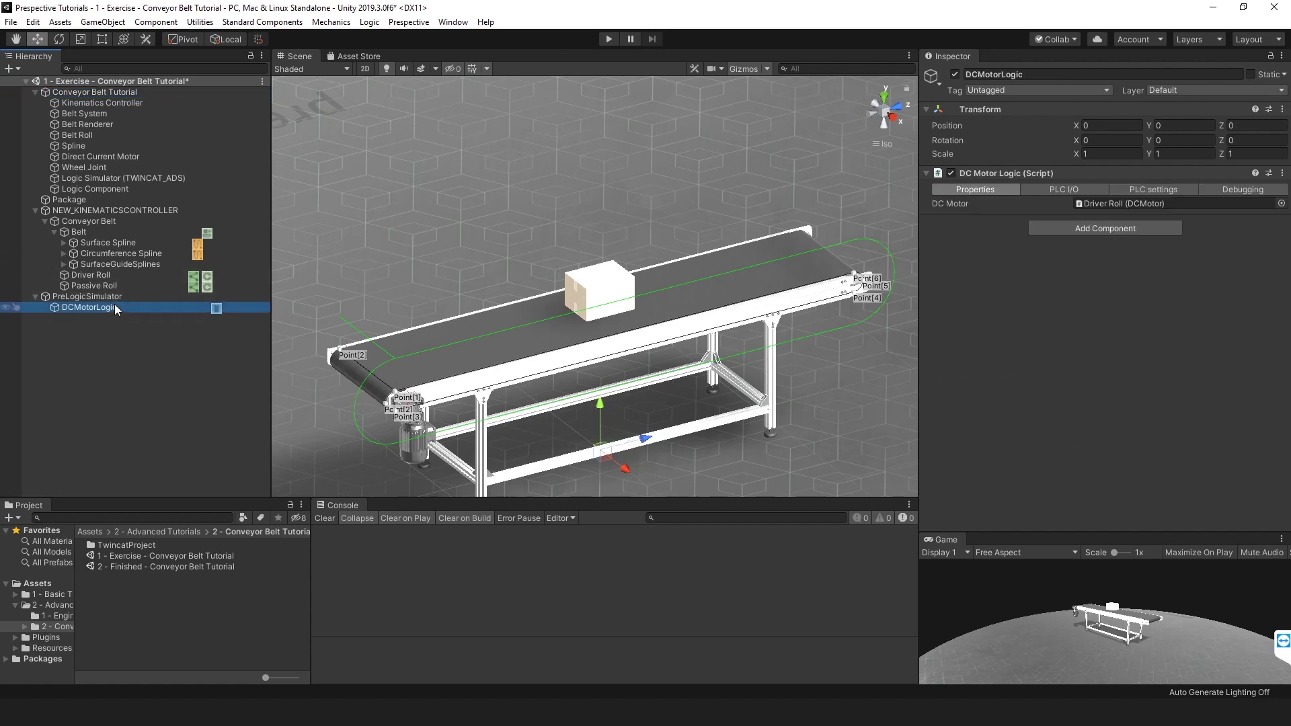
left_click(1165, 189)
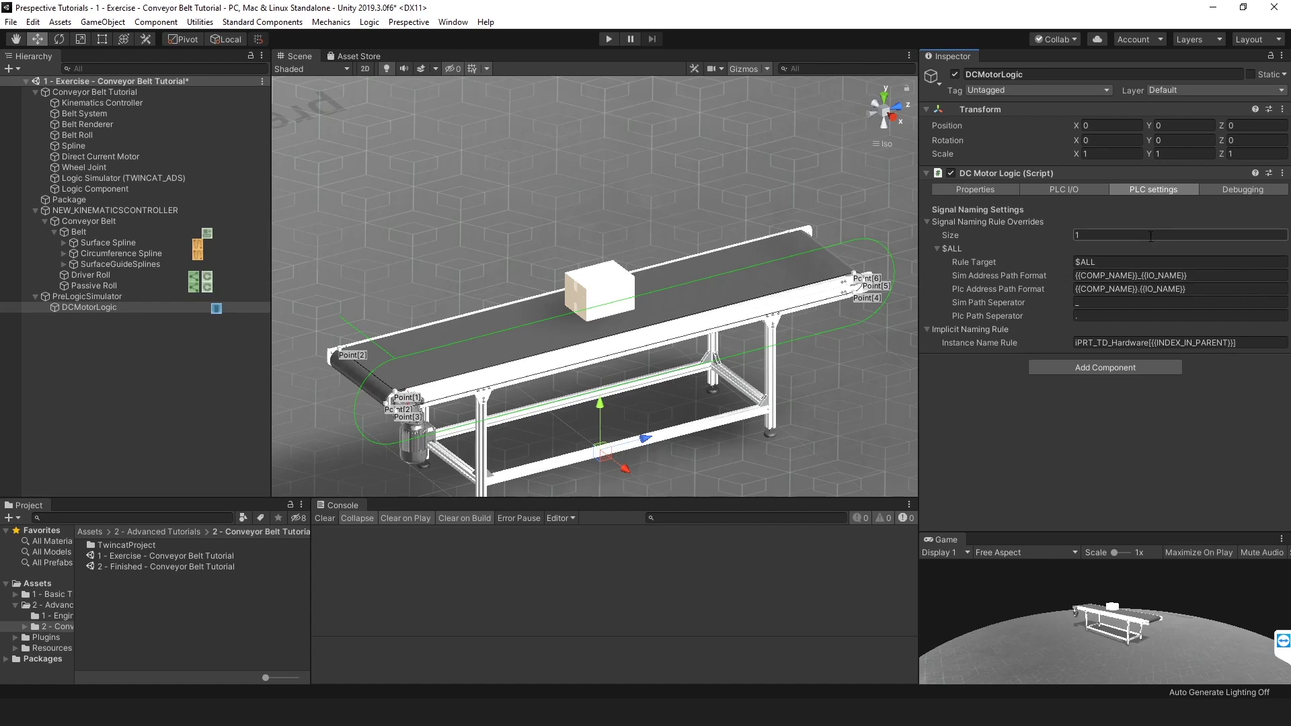
left_click(1083, 290)
left_click(1083, 290)
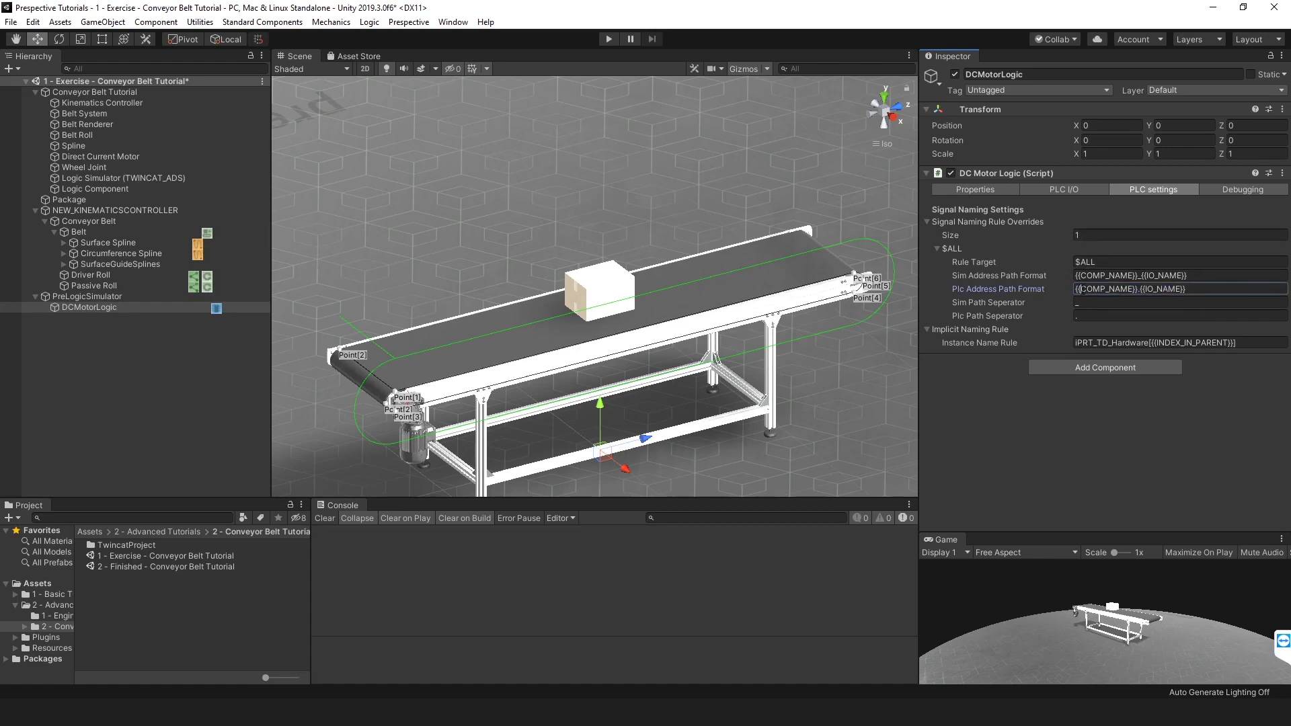
type("INST")
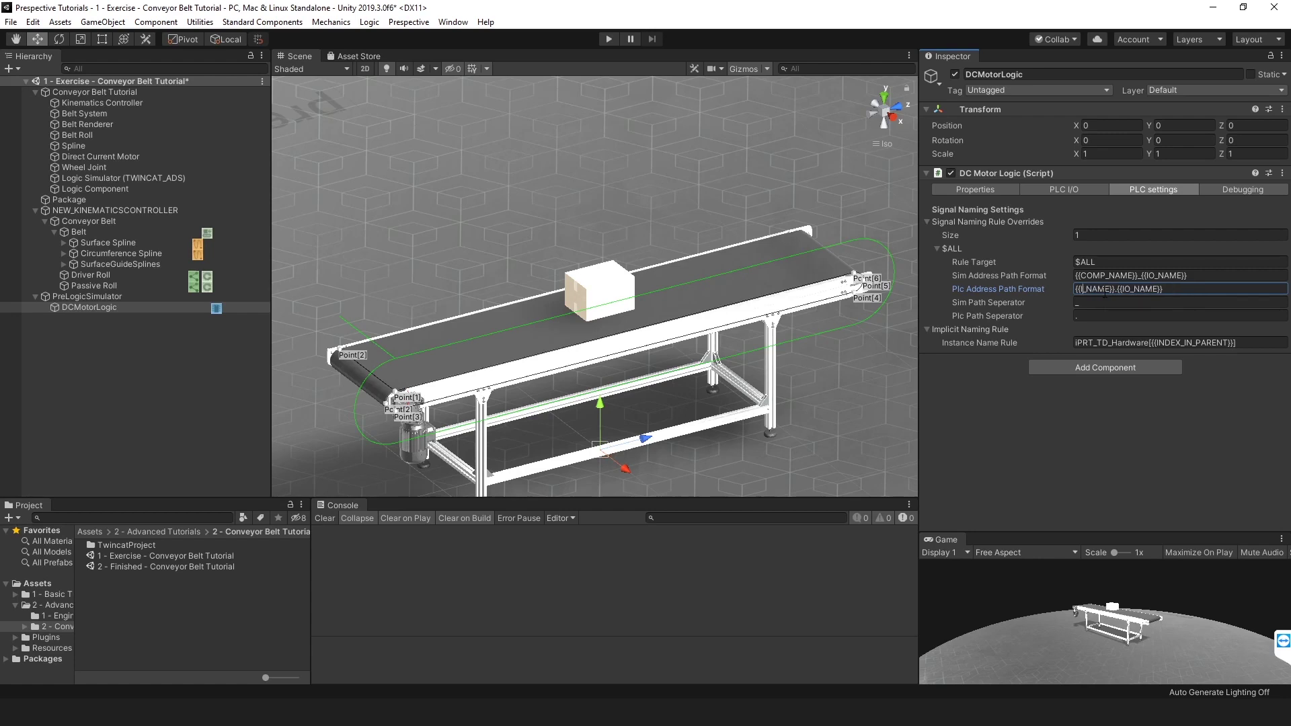
key("Return")
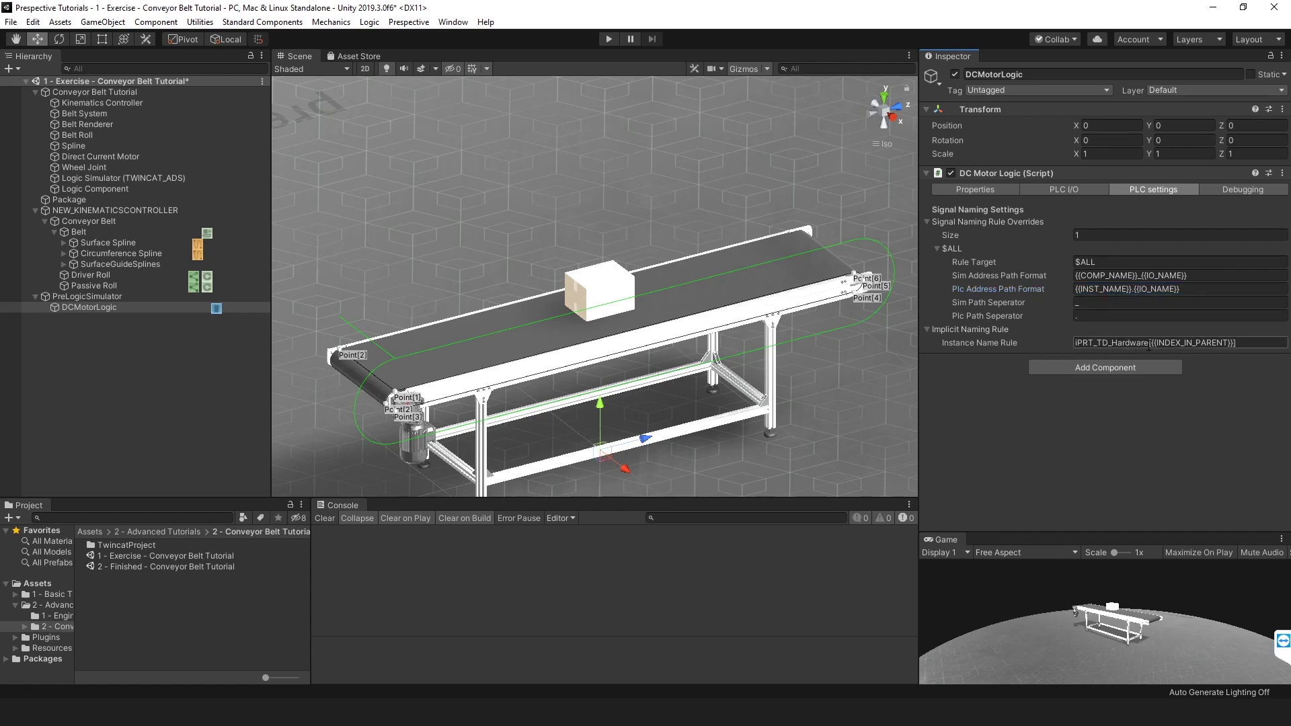
Change DCMotorLogic's Instance Name Rule to GVLs.DCMotor[{{INDEX_IN_PARENT}}].
type("GVLs.")
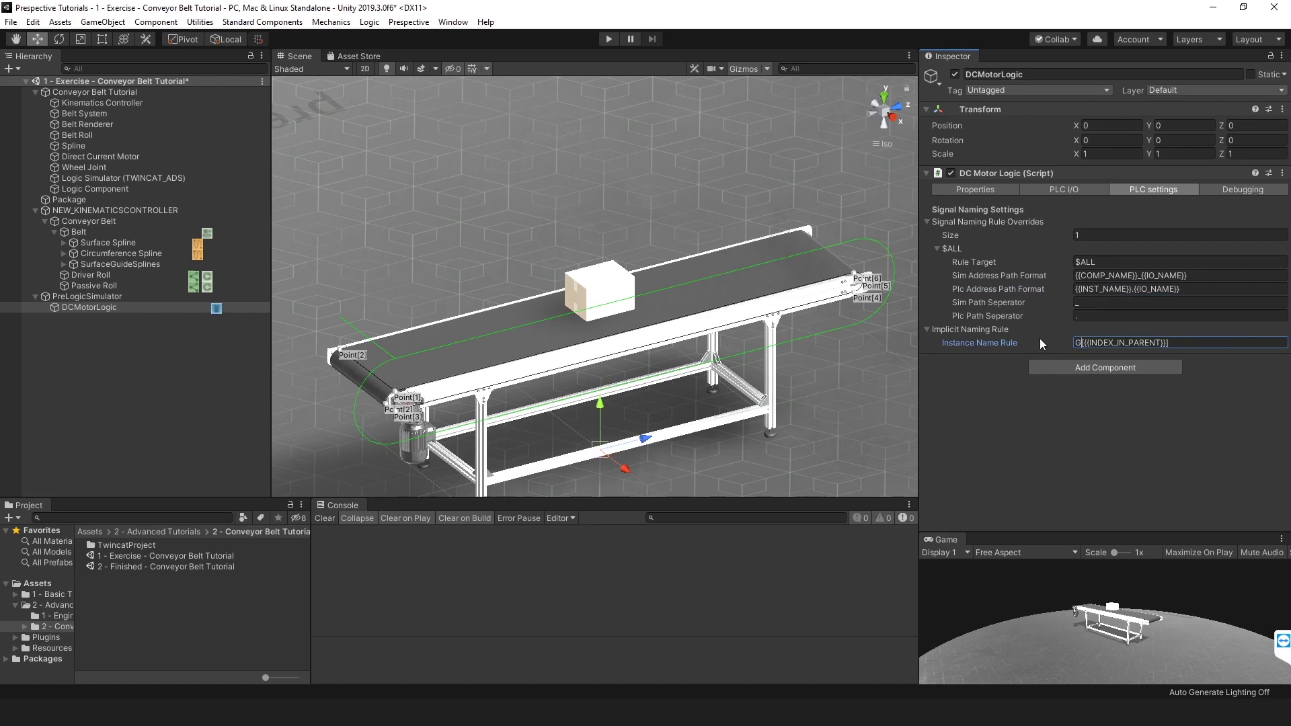
type("DCMotor")
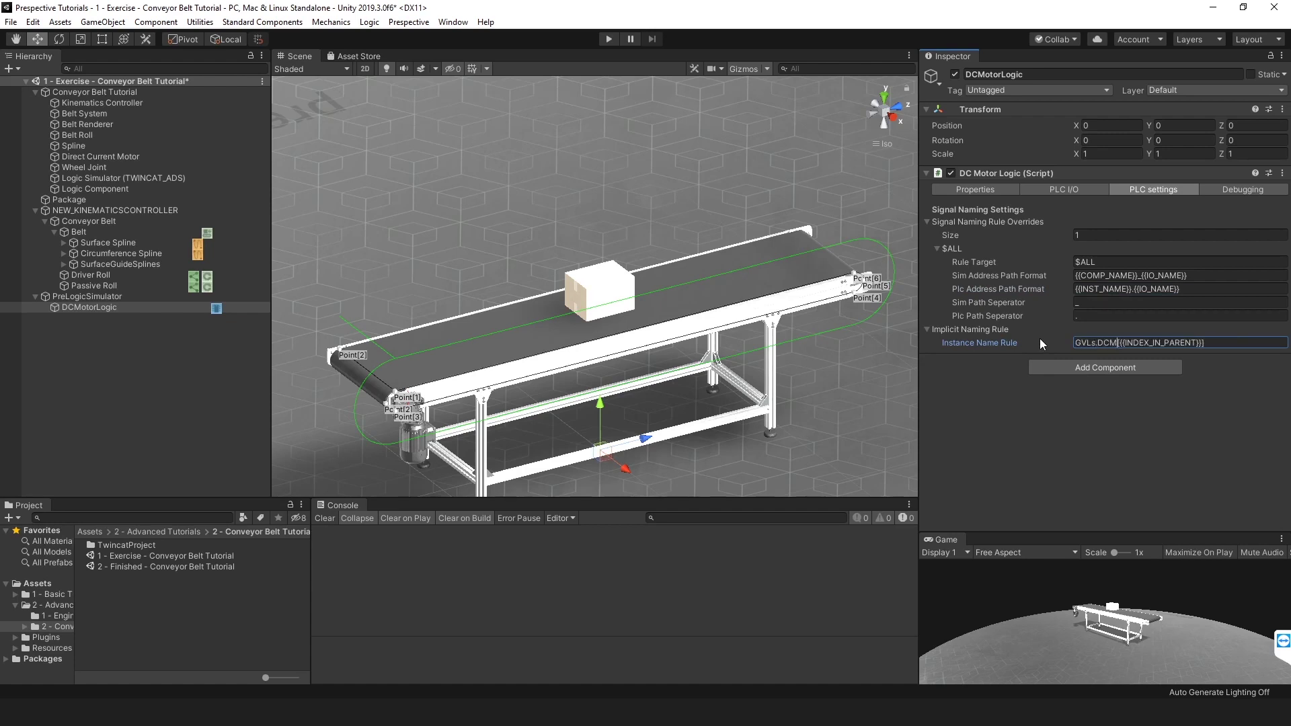
left_click(1067, 397)
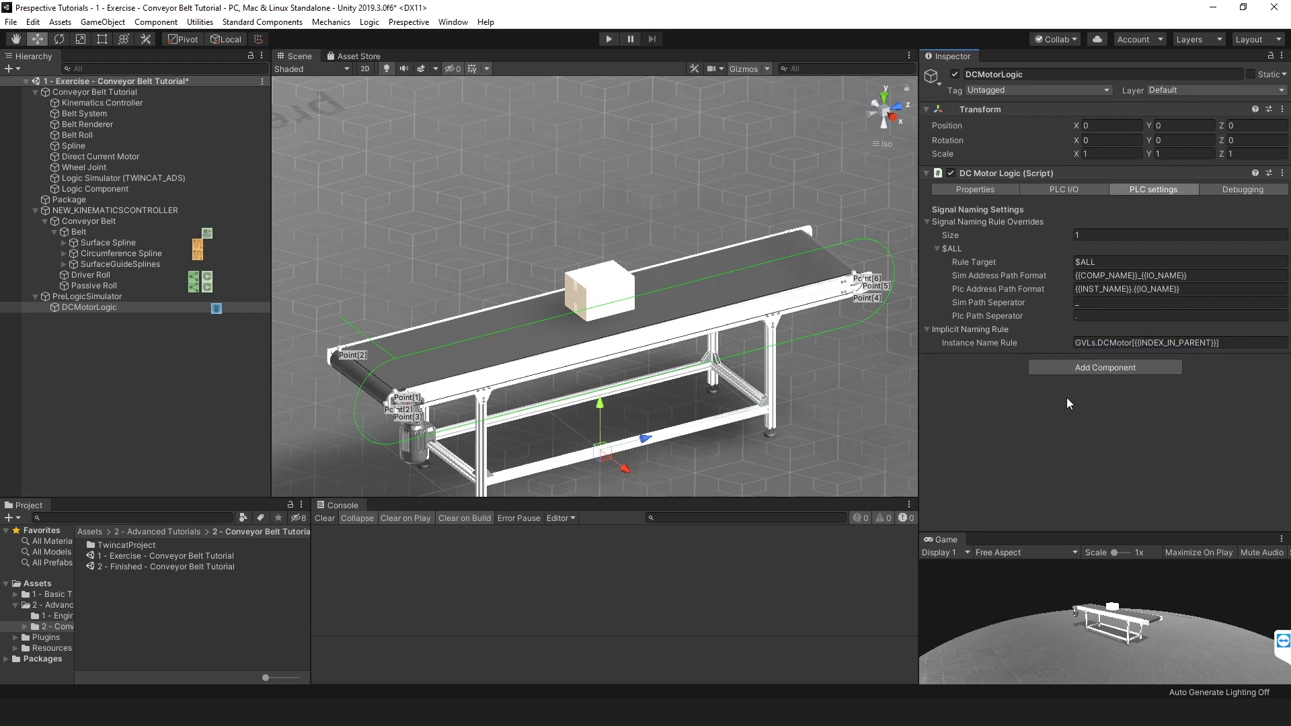
Name PreLogicSimulator's simulator TutorialsSimulator and collapse its signal naming rules.
left_click(98, 297)
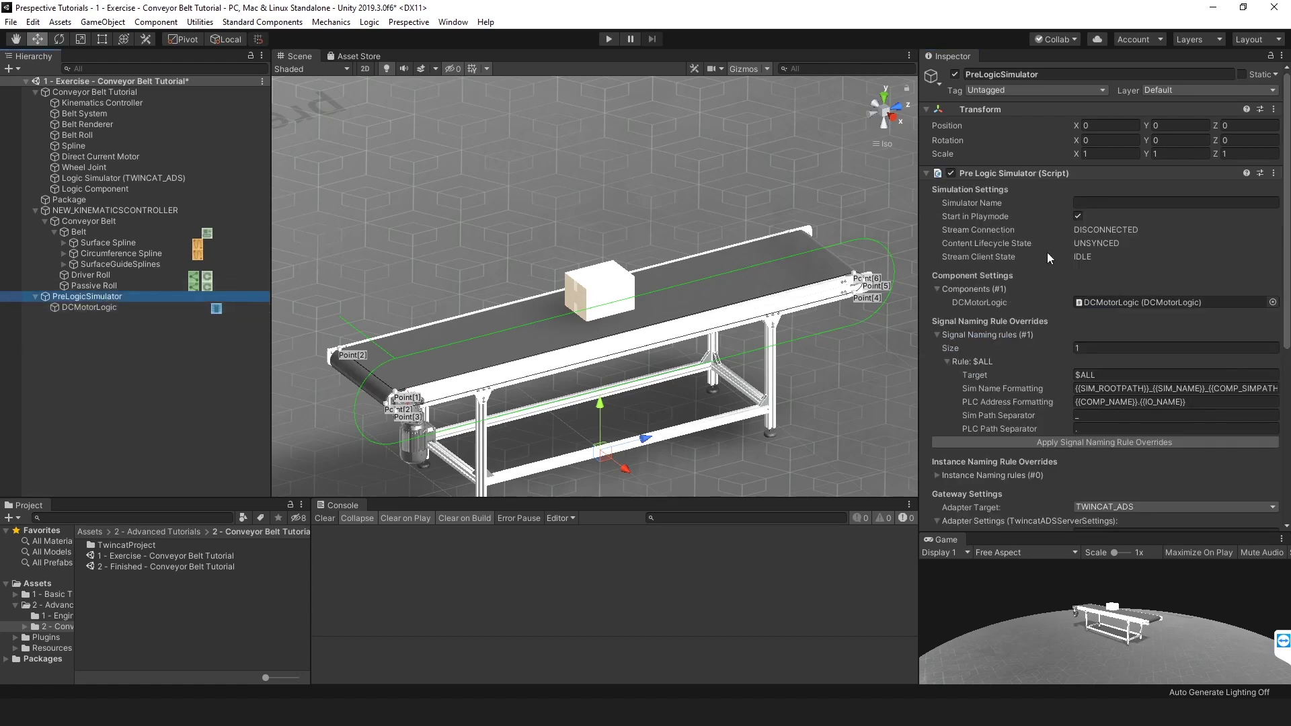
left_click(1163, 205)
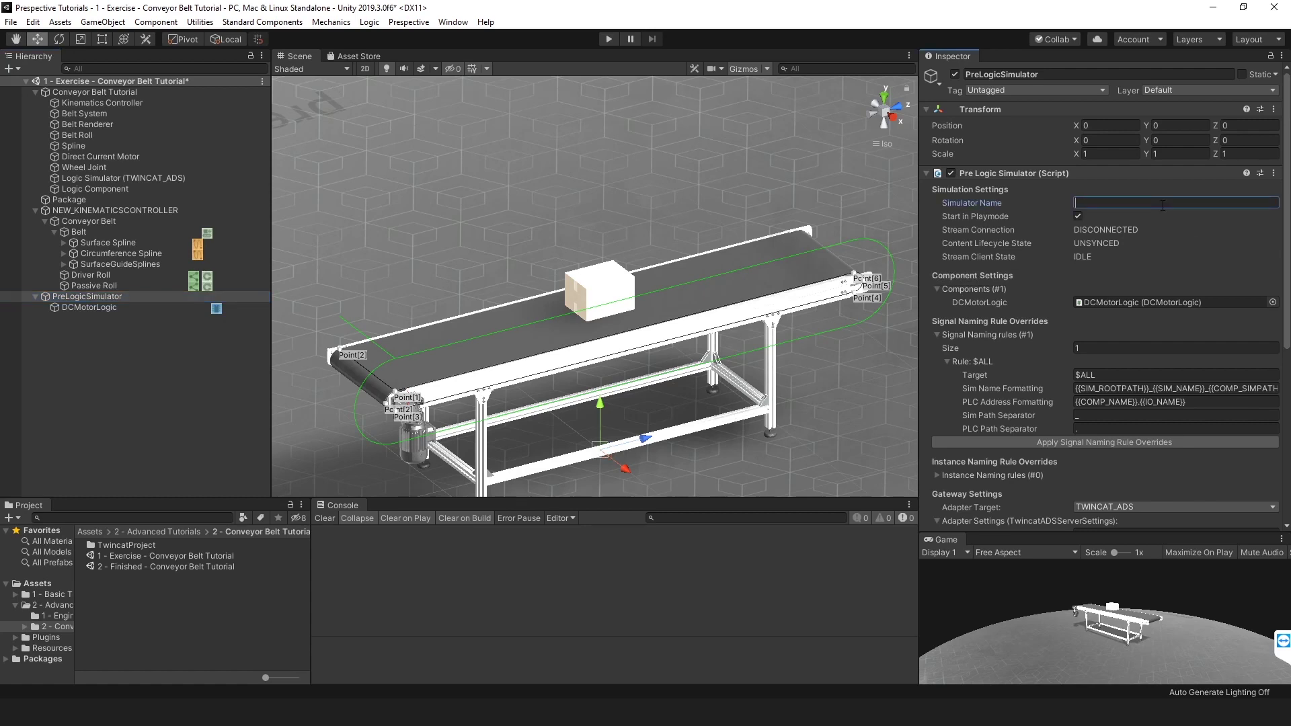
type("TutorialsSimulator")
scroll(1162, 204, "down", 3)
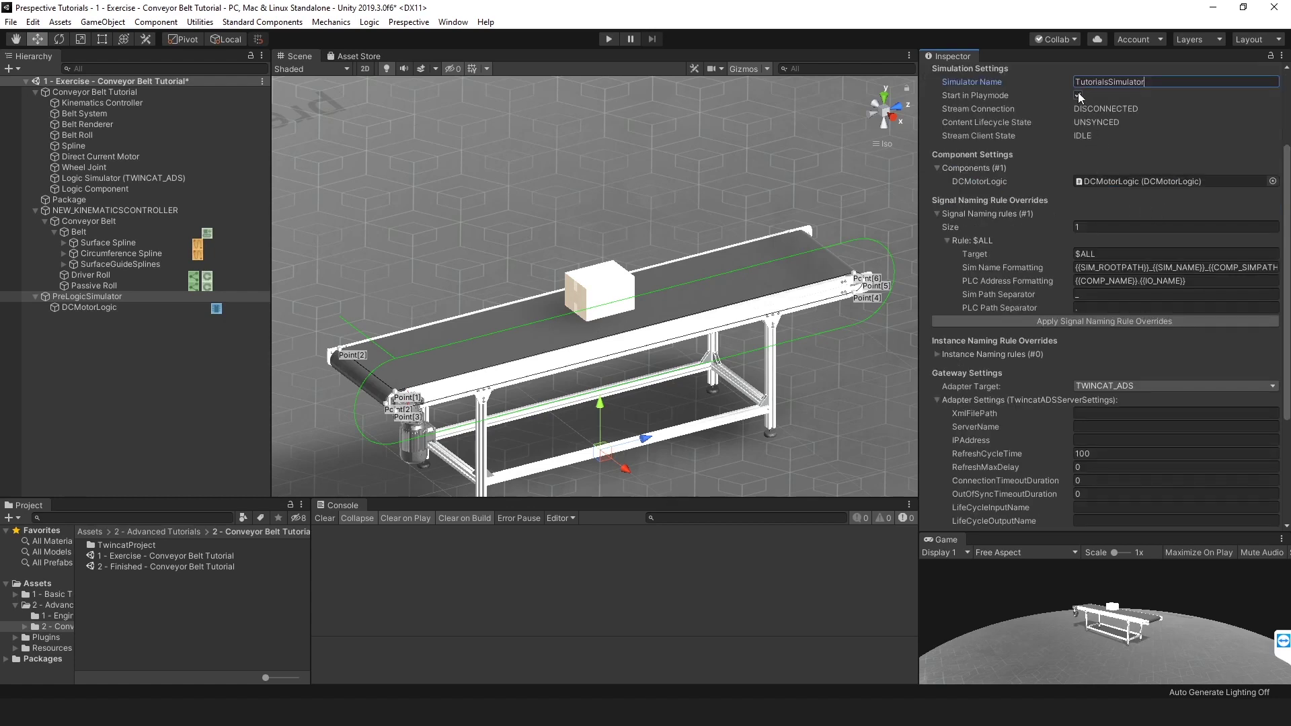
left_click(938, 212)
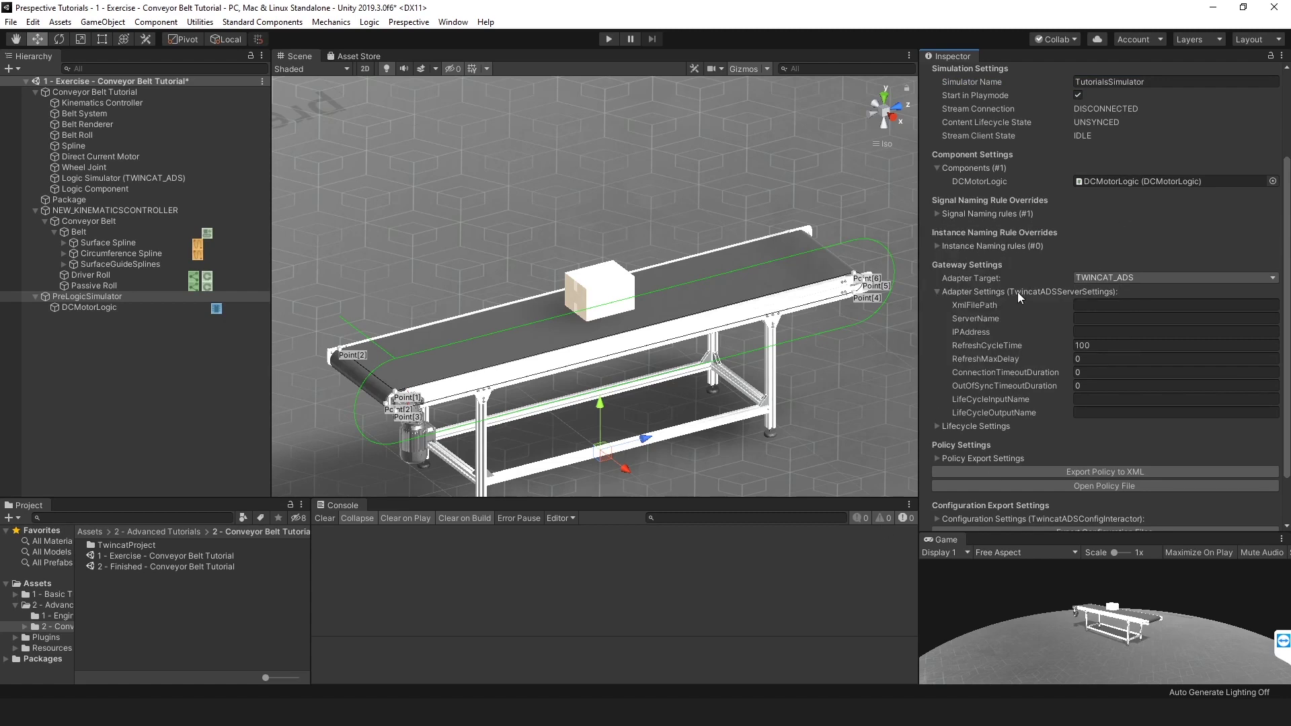
Keep TWINCAT_ADS as the adapter target and set XmlFilePath to ConveyorBeltSettings.xml and ServerName to ConveyorBeltServer.
left_click(1193, 280)
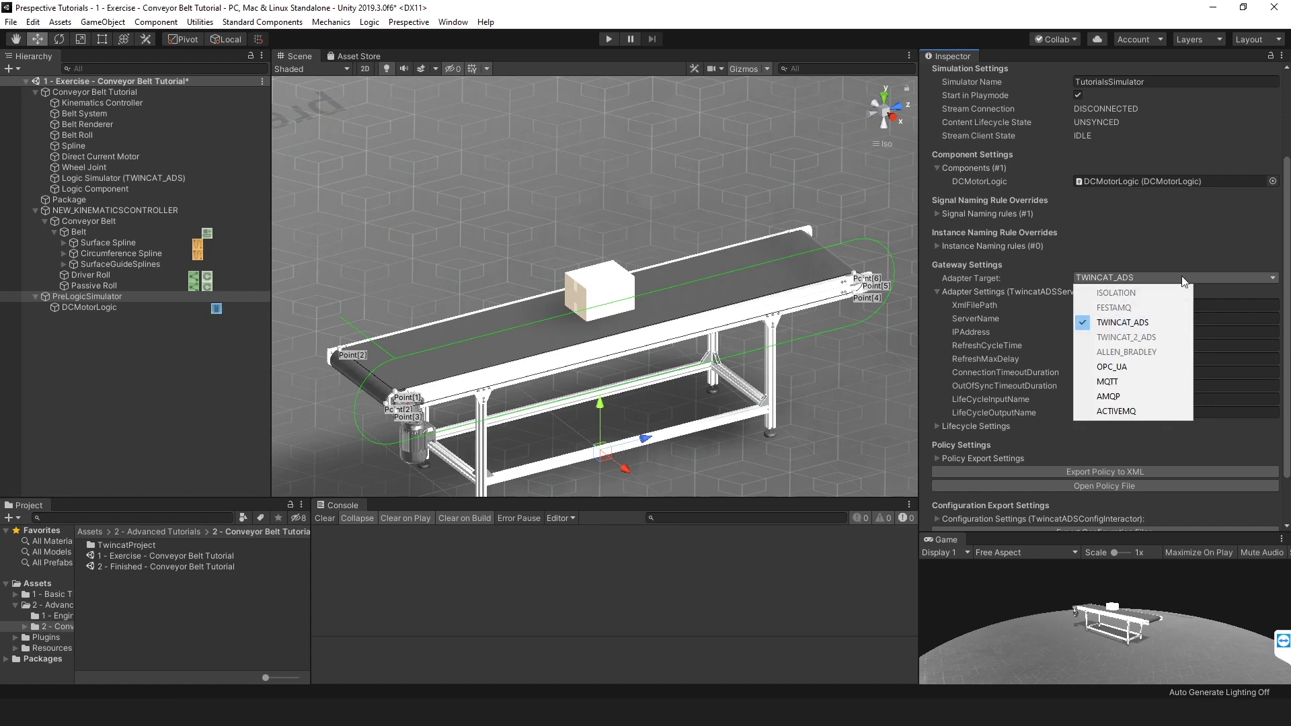
left_click(1142, 277)
left_click(1109, 305)
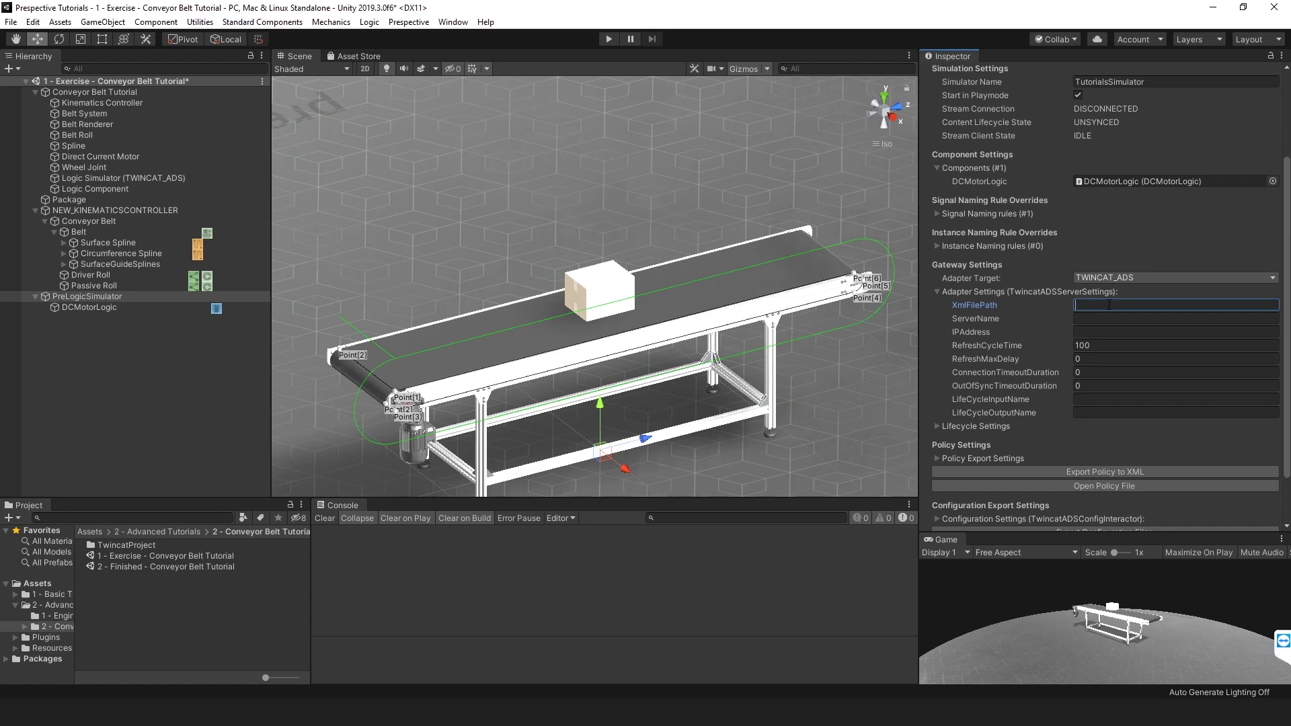
type("ConveyorBeltSettings.xml")
left_click(1108, 319)
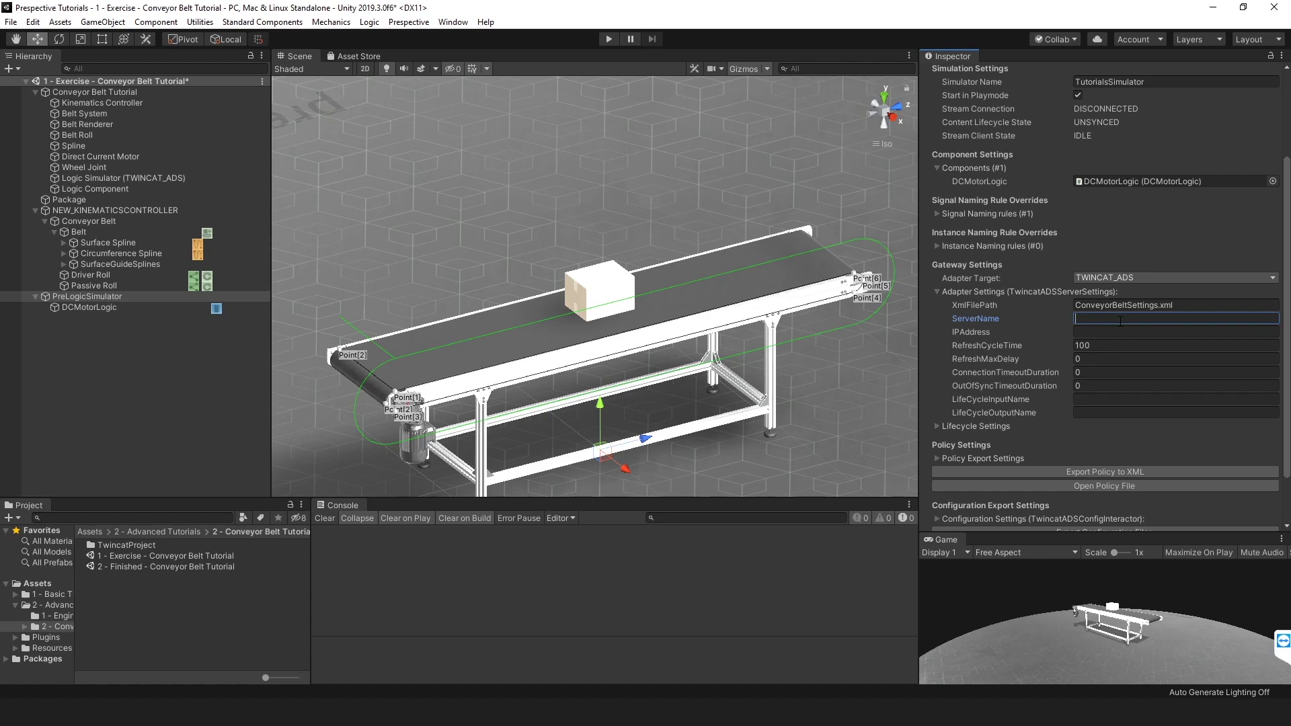
type("ConveyorBeltServer")
Look up the AMS Net Id in TwinCAT's About window and set the adapter's IPAddress to 192.168.2.125.1.1:851.
left_click(1169, 331)
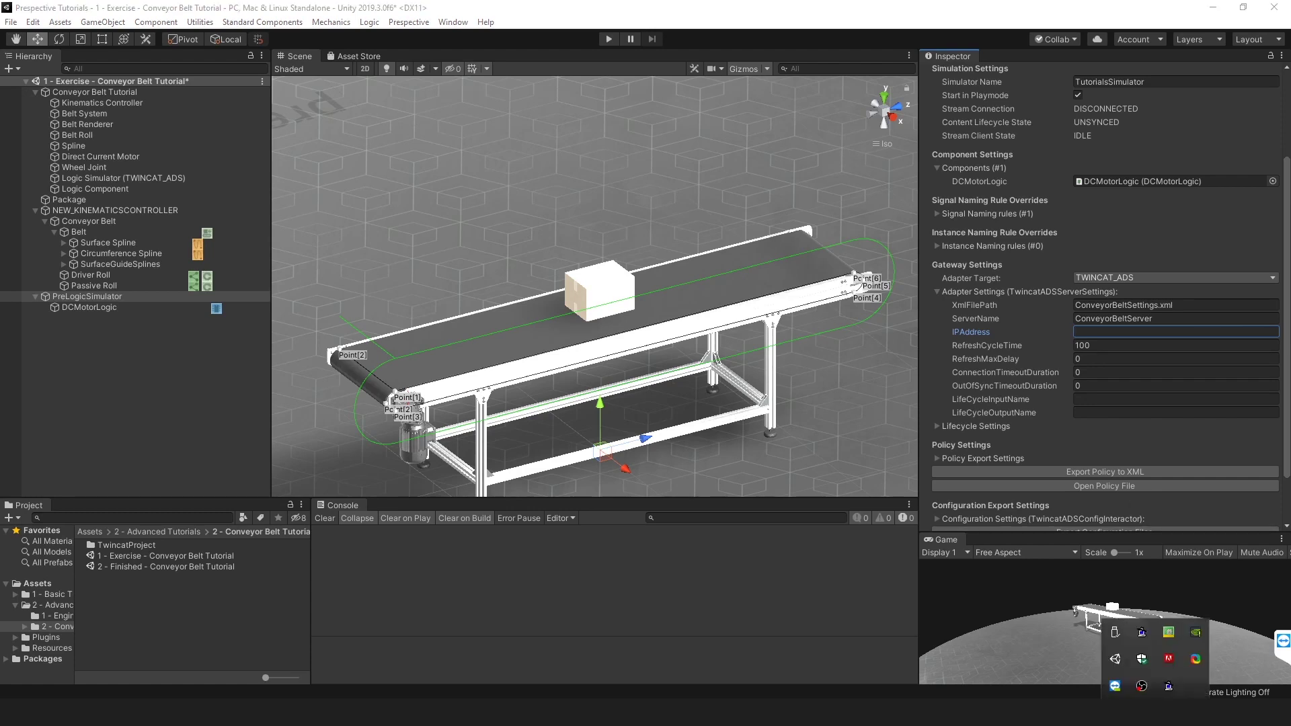
right_click(1168, 636)
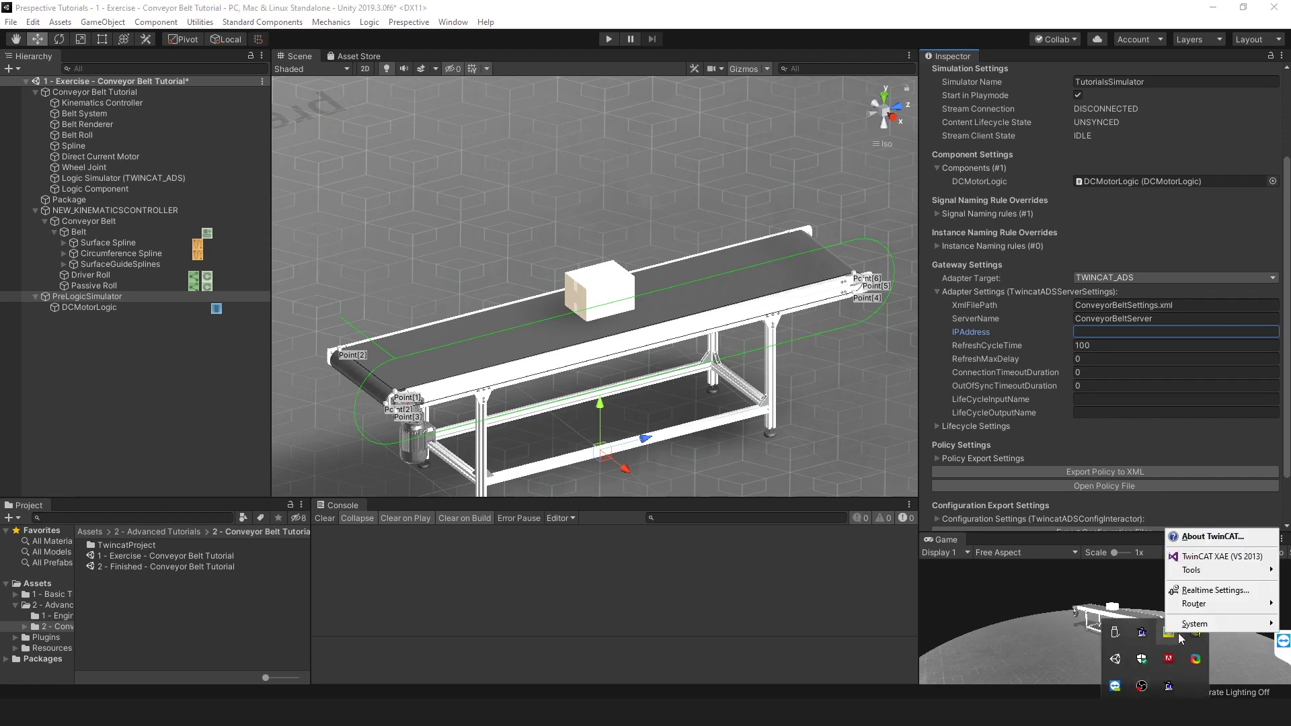
left_click(1232, 542)
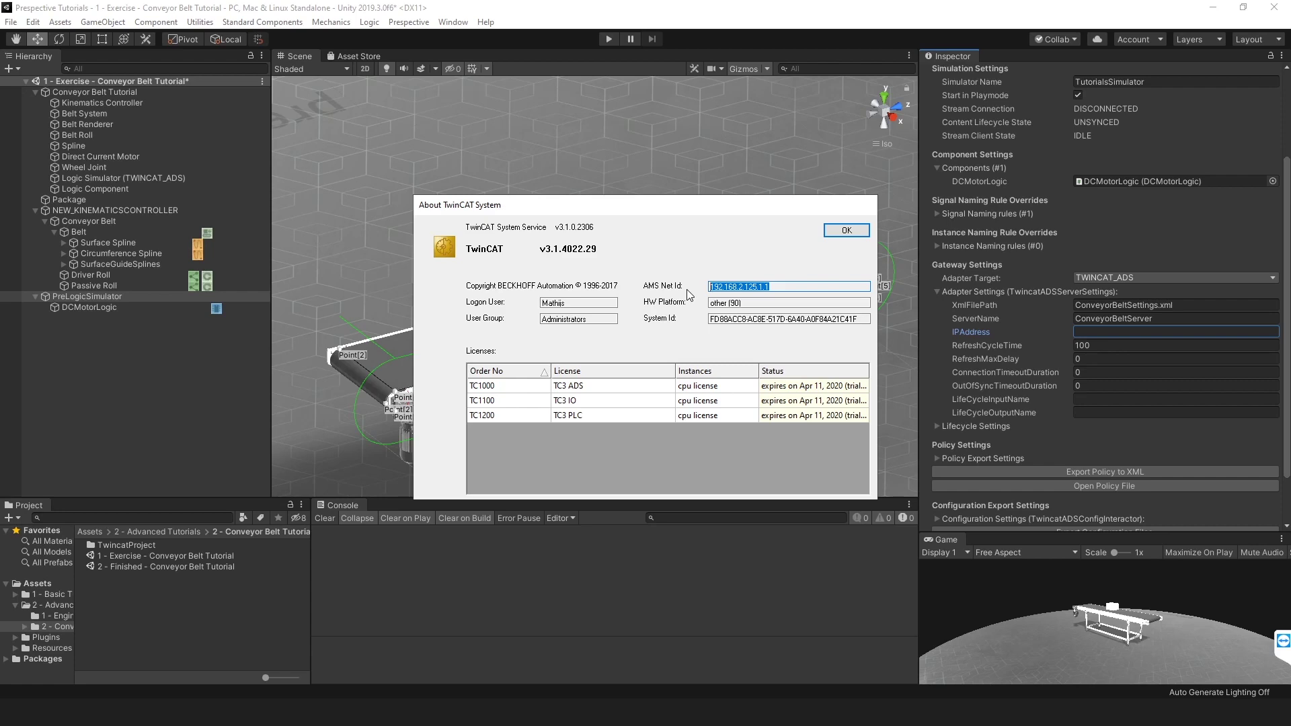
left_click(849, 231)
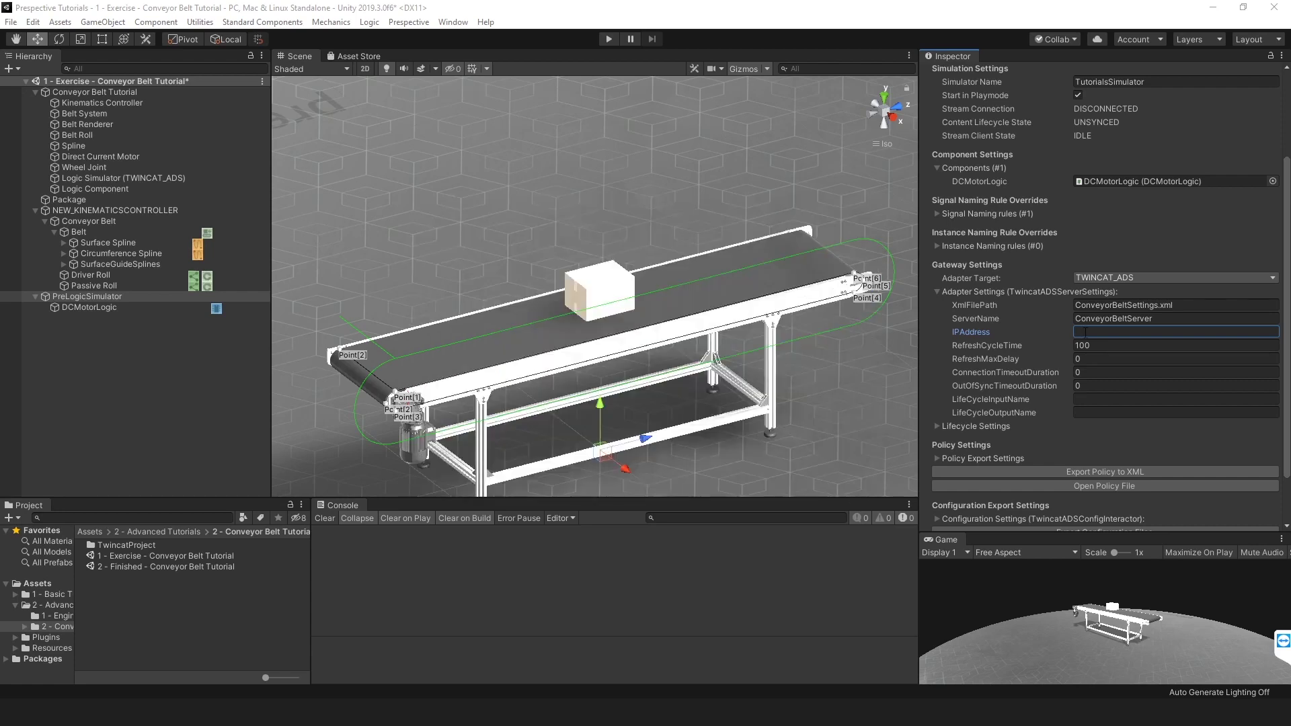
type("192.168.2.125.1.1")
type(":851")
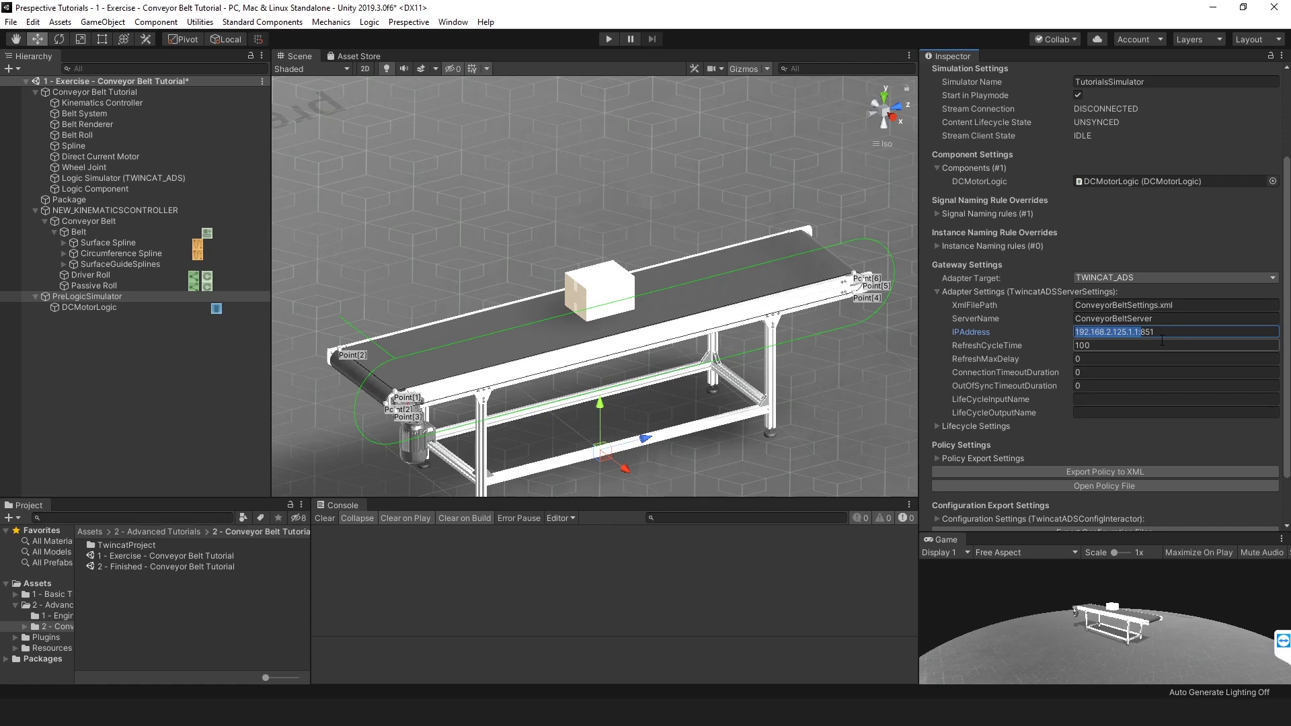
Export the simulator's policy to XML and check the project export folder in the configuration export settings.
scroll(1143, 341, "down", 2)
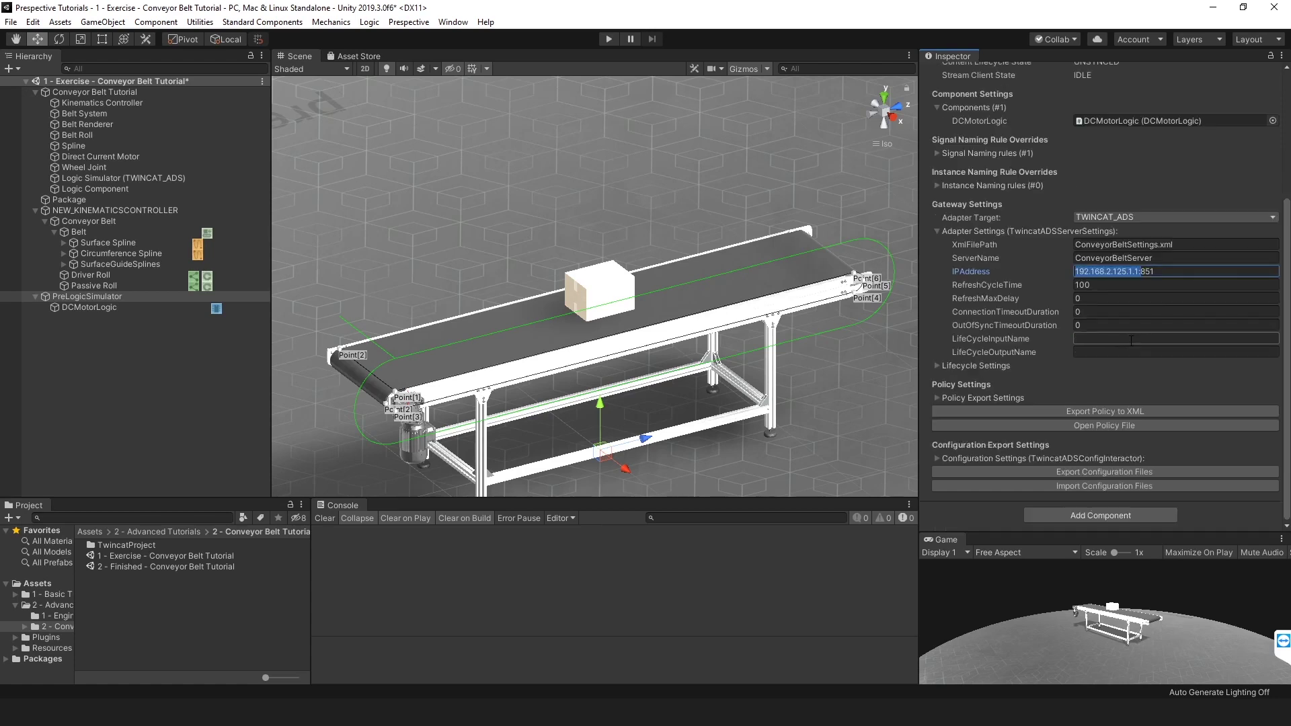
left_click(1090, 412)
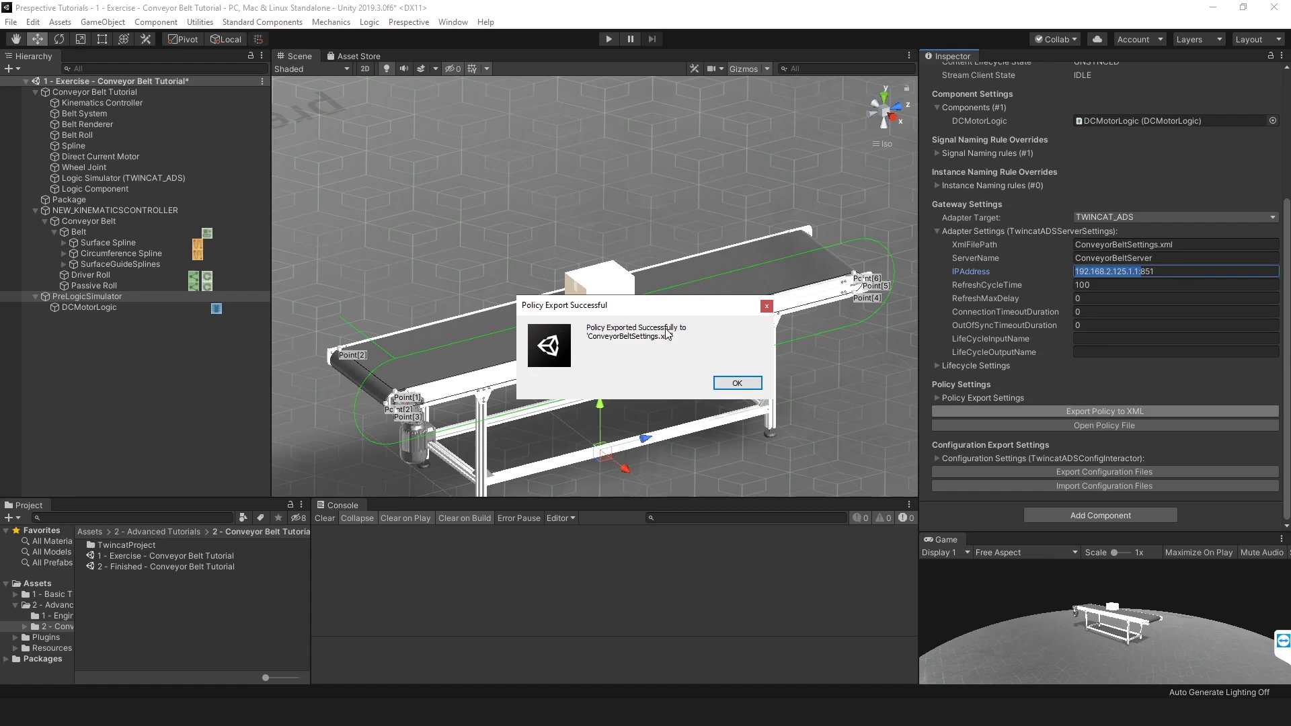
left_click(733, 382)
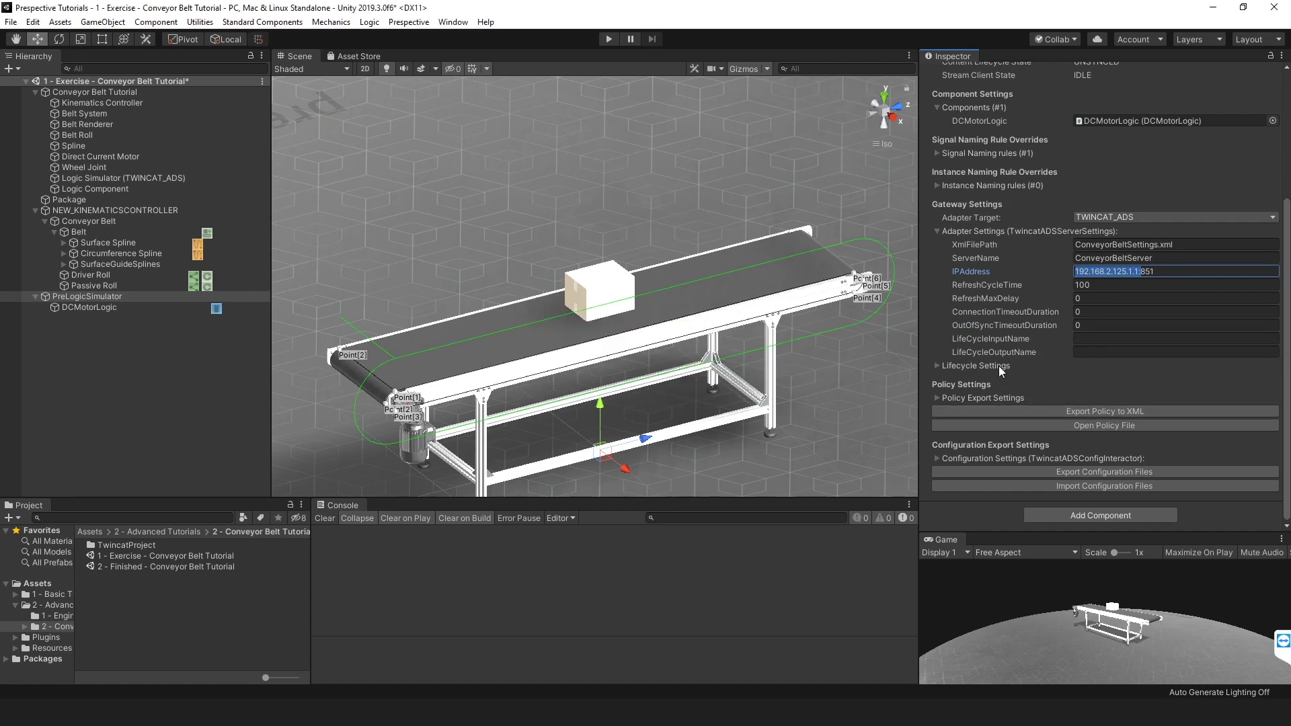
left_click(1057, 459)
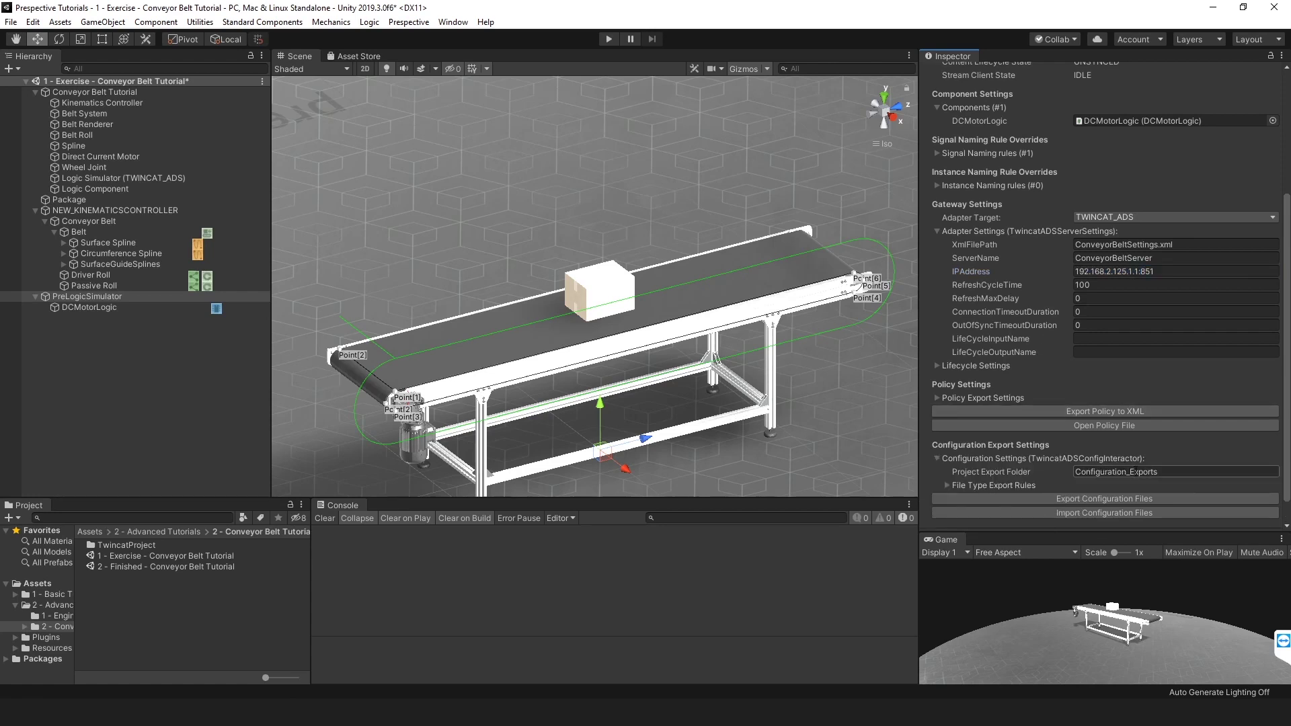
left_click(1135, 471)
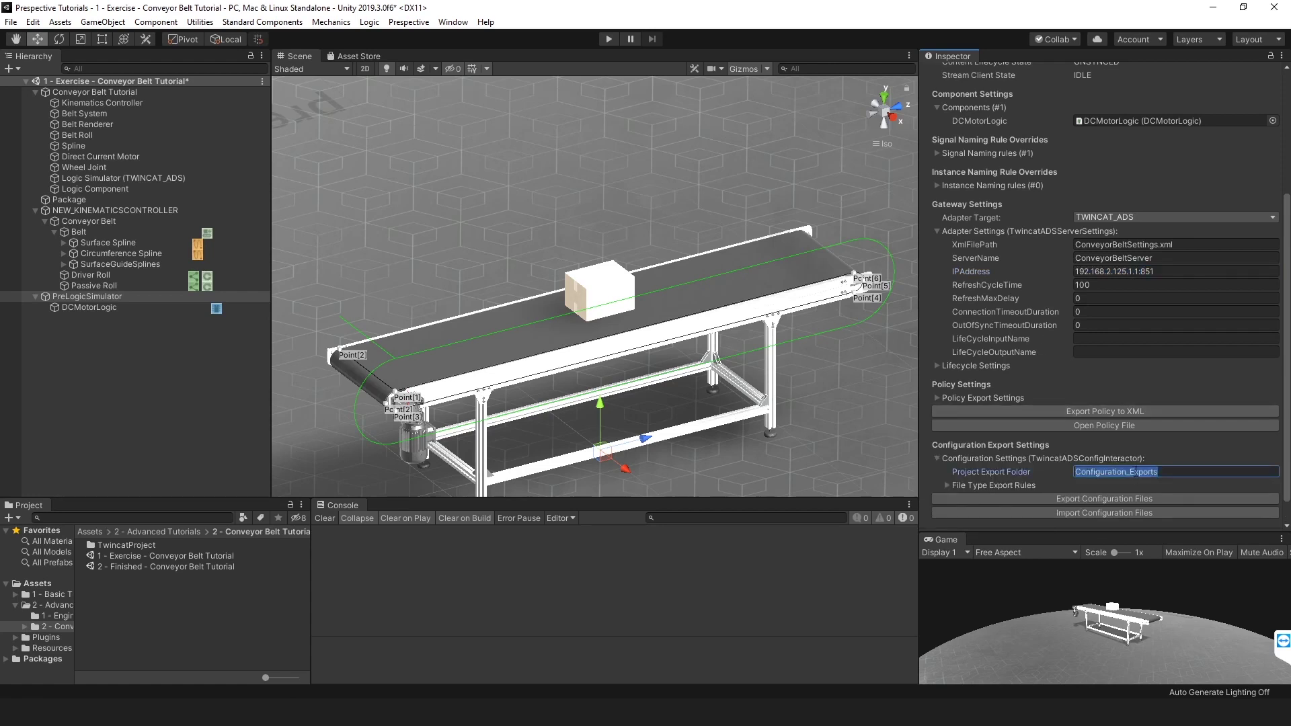
left_click(966, 458)
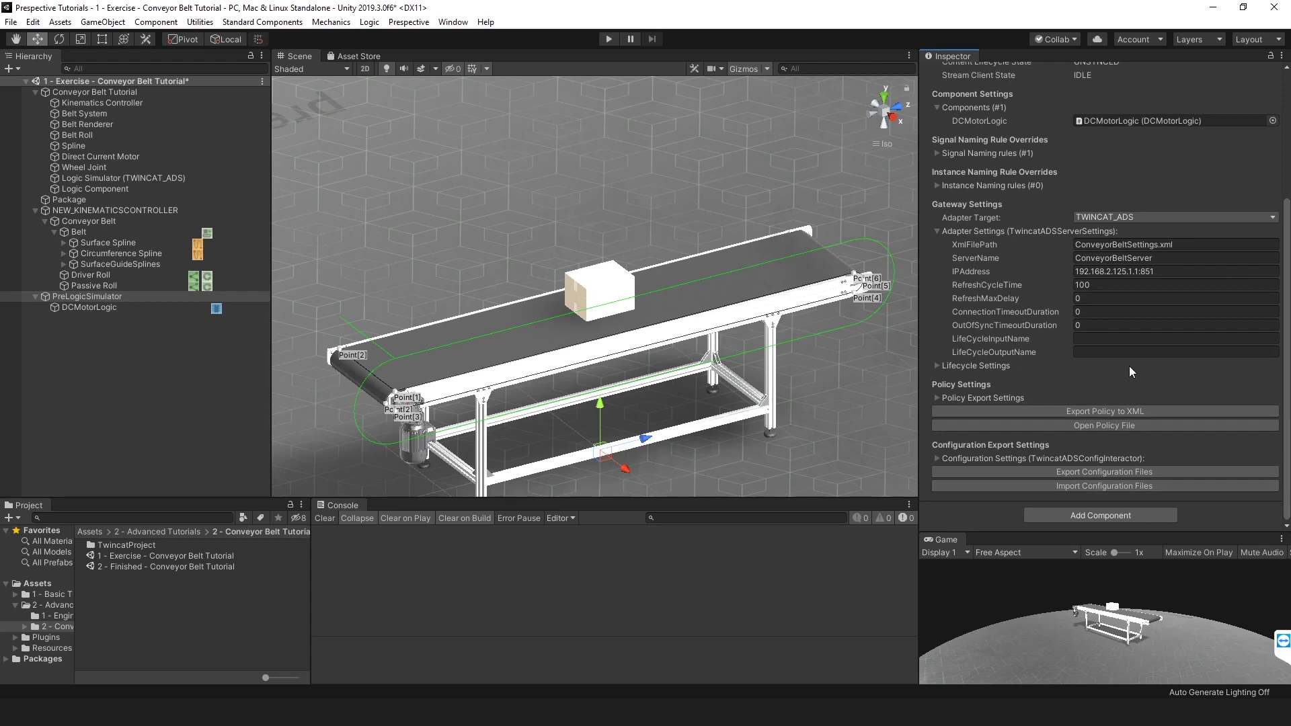
Run the scene beside the Visual Studio TwinCAT project and write 200 to oPreferredVelocity of DCMotor[0].
left_click(608, 40)
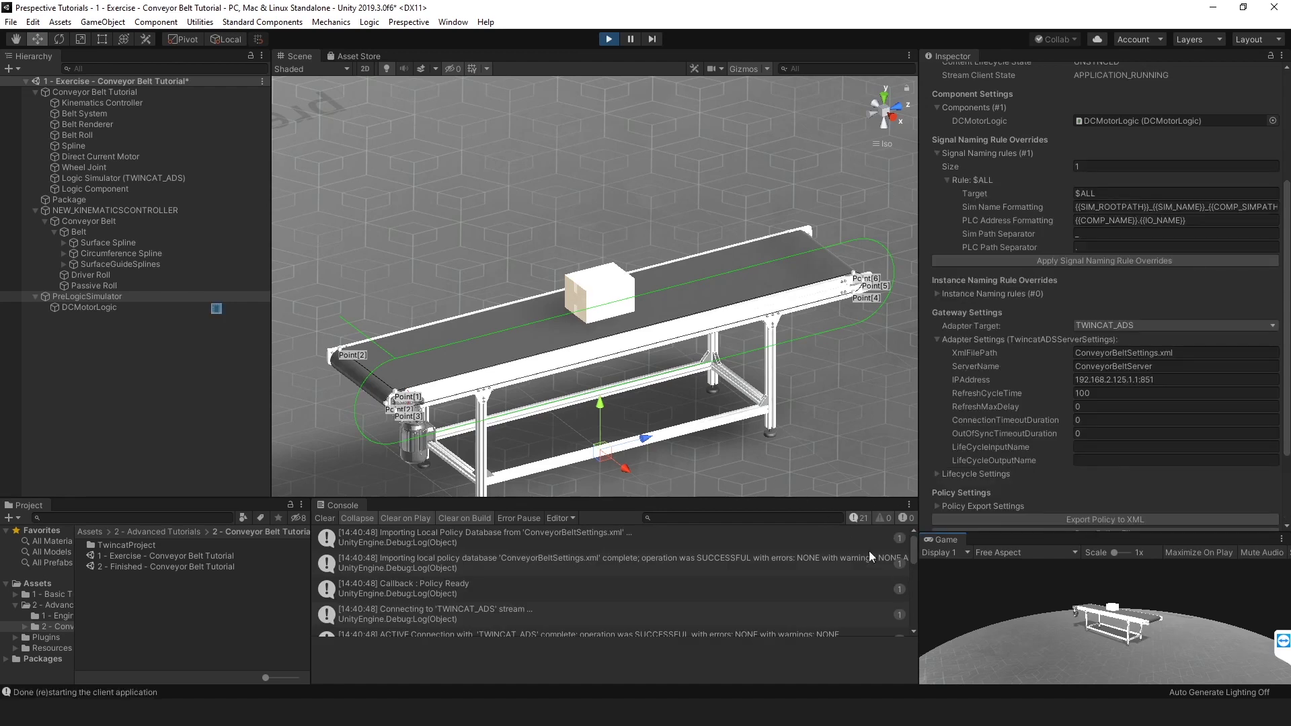
key("super+Left")
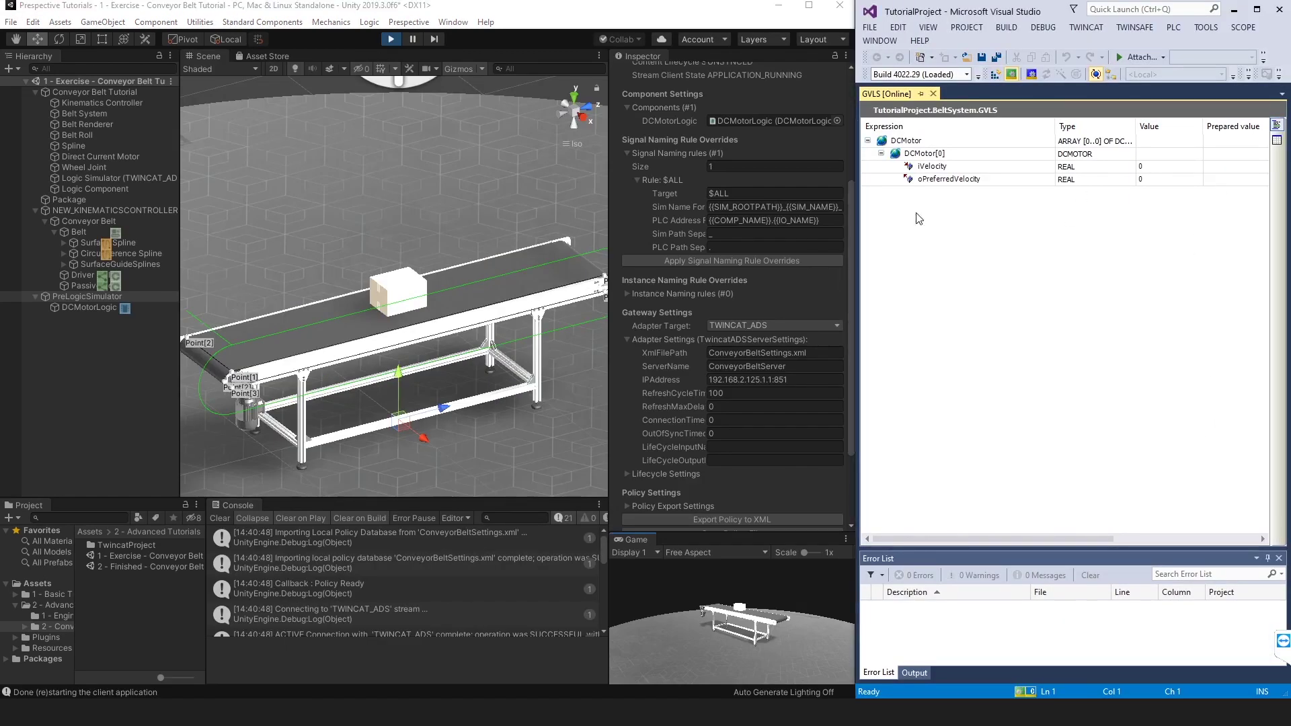
double_click(1227, 180)
type("200")
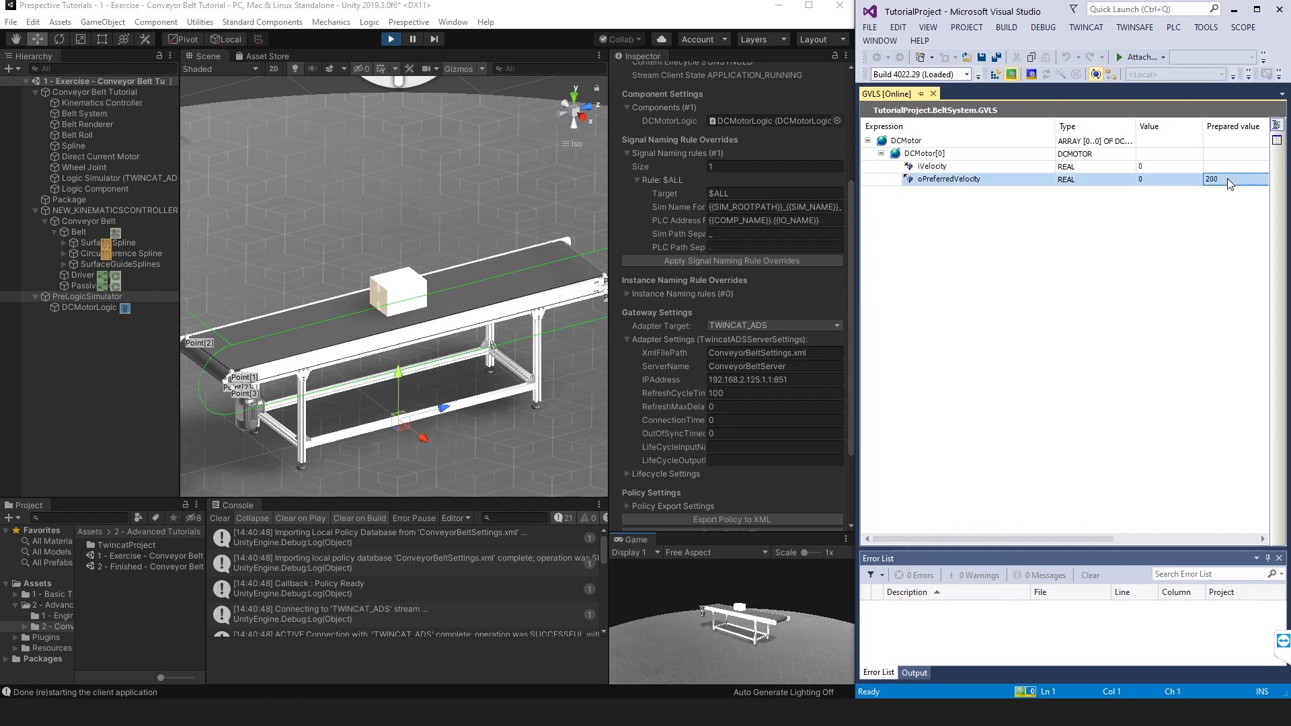
left_click(1250, 75)
left_click(1246, 119)
Reverse the belt by writing -200 to oPreferredVelocity of DCMotor[0] in the PLC.
double_click(1222, 181)
type("-200")
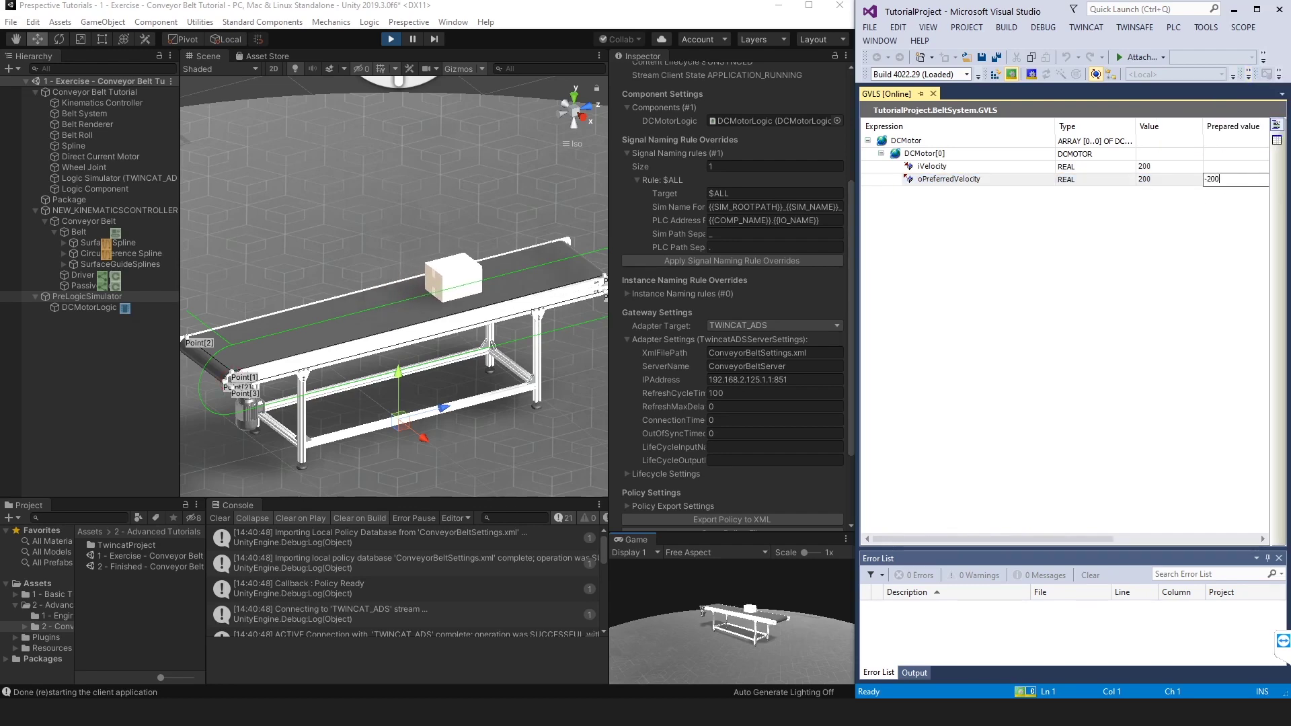
left_click(1249, 75)
left_click(1245, 119)
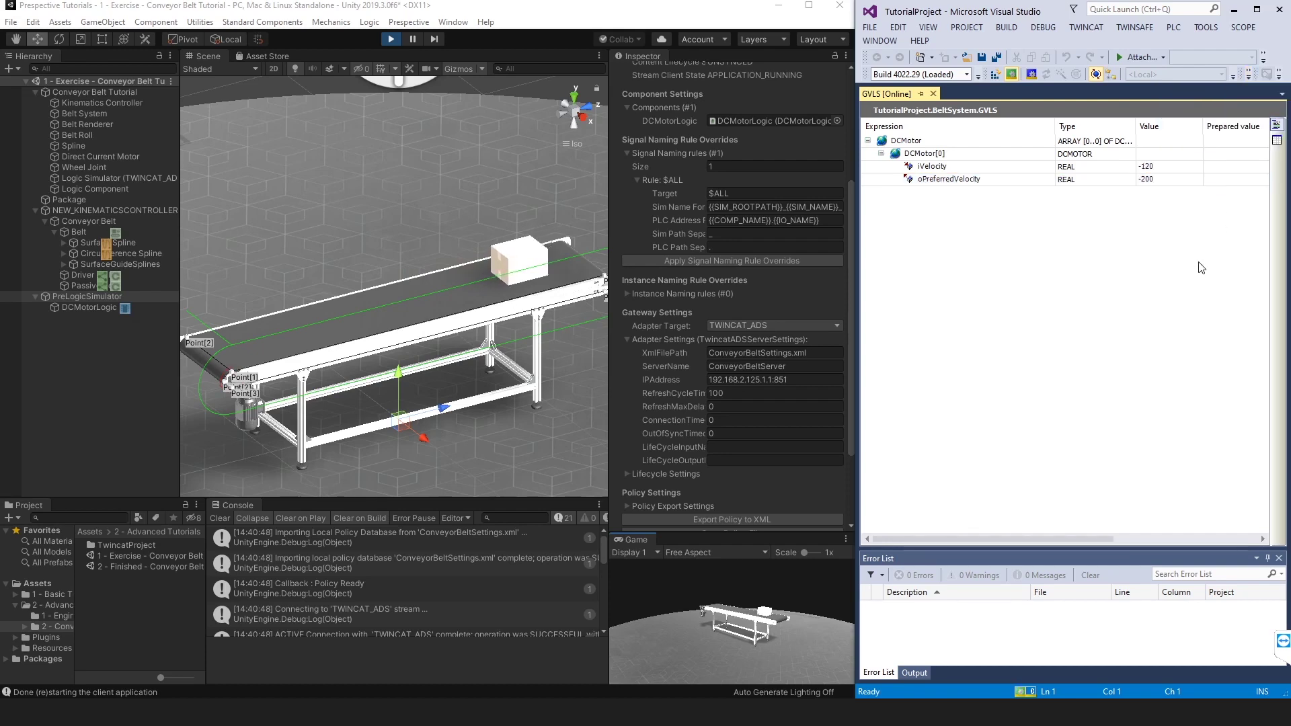
Stop the belt by writing 0 to oPreferredVelocity of DCMotor[0] in the PLC.
left_click(1224, 180)
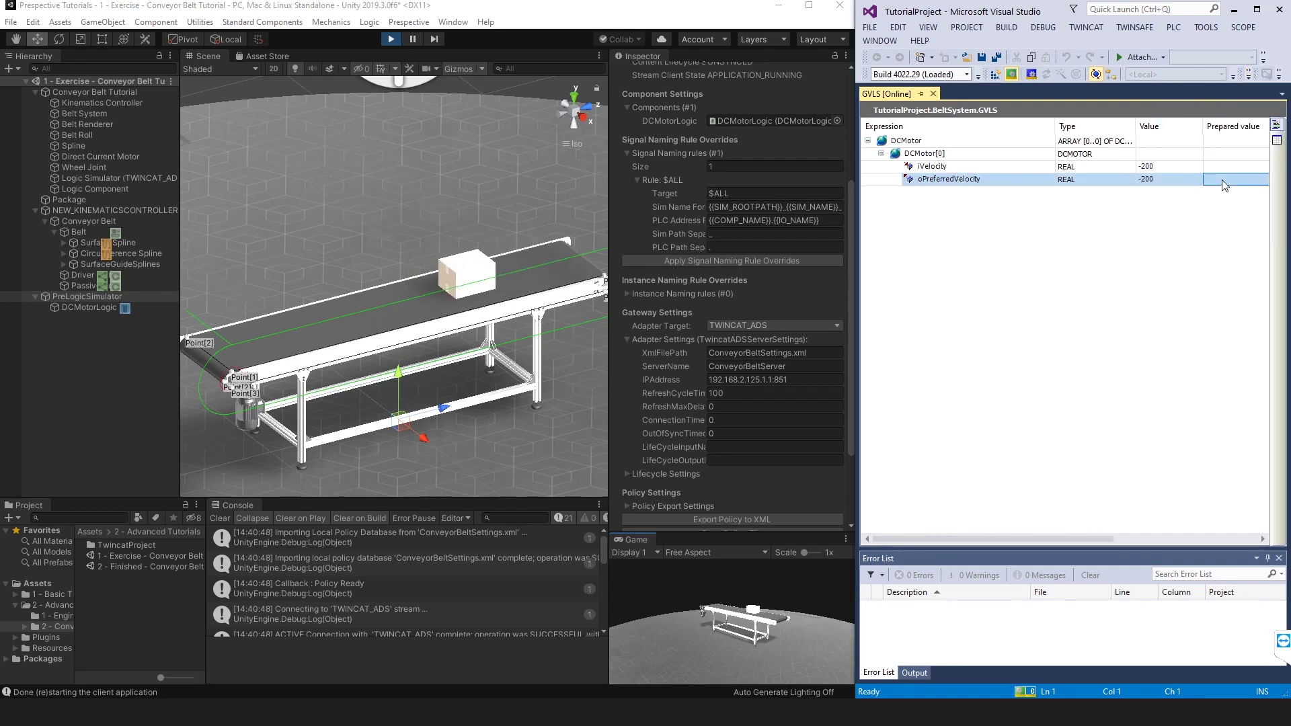
type("0")
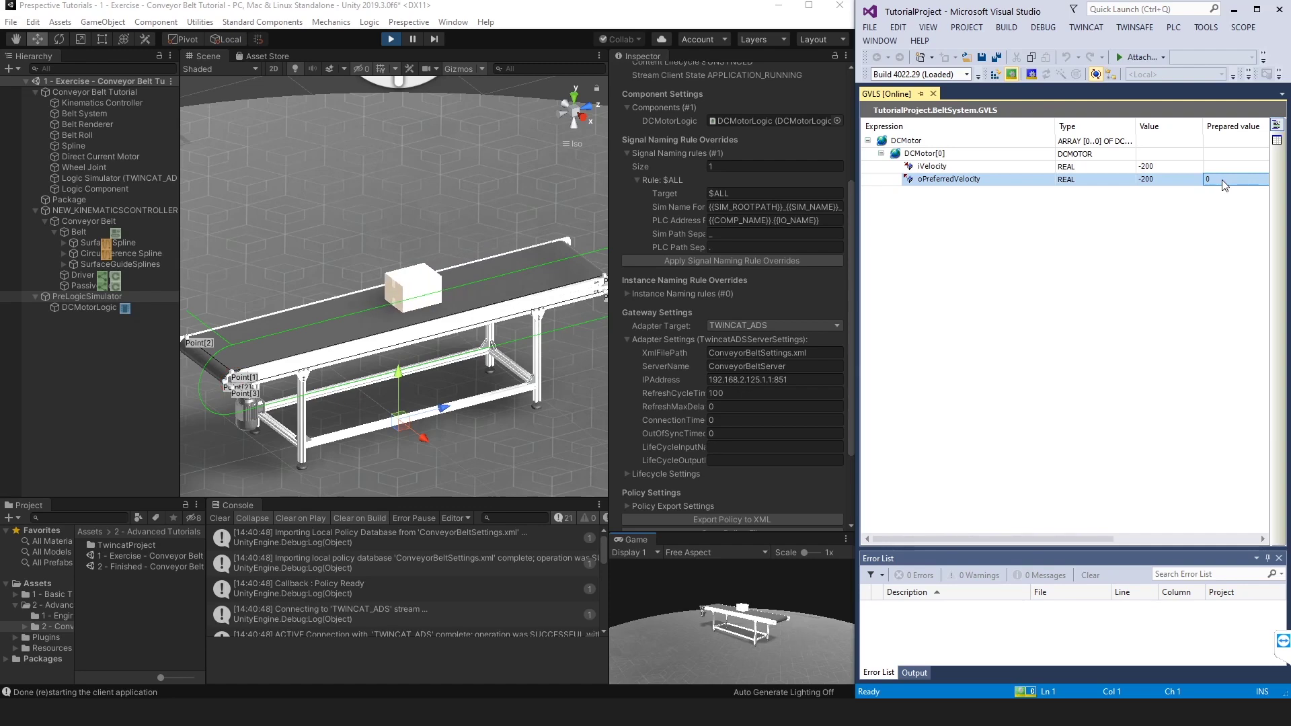
left_click(1249, 74)
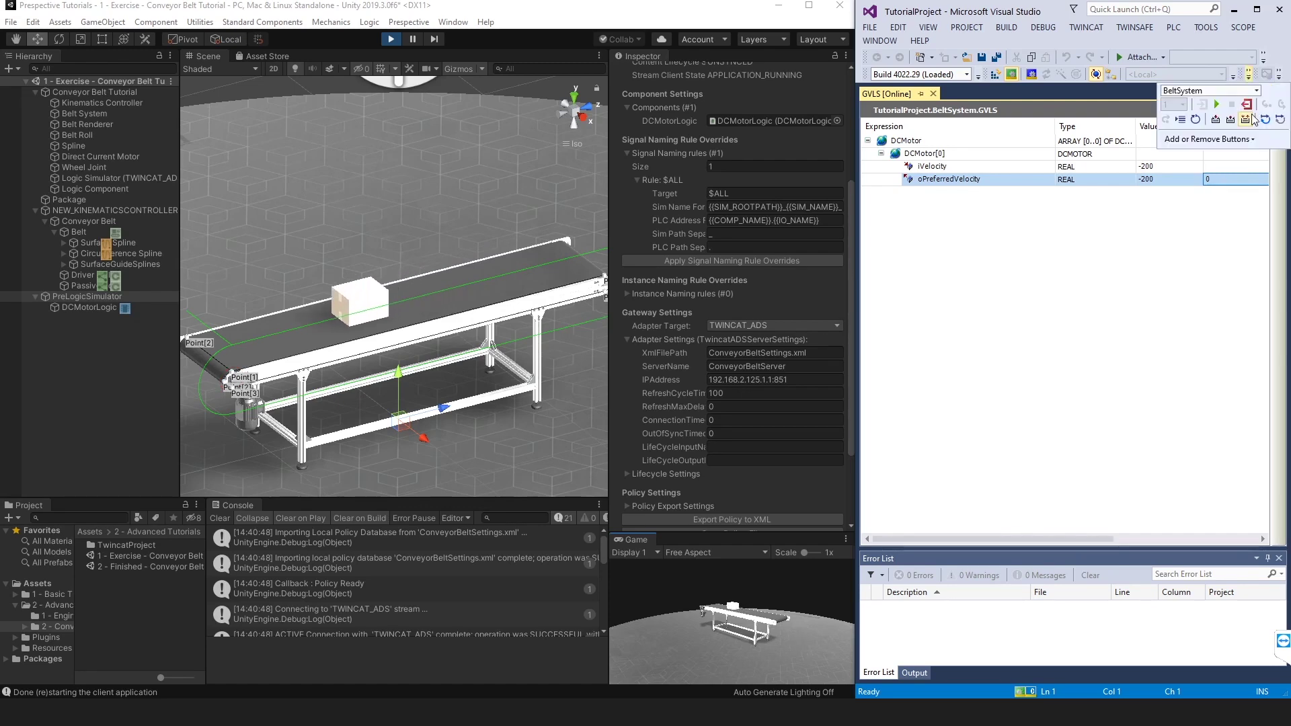
left_click(1215, 119)
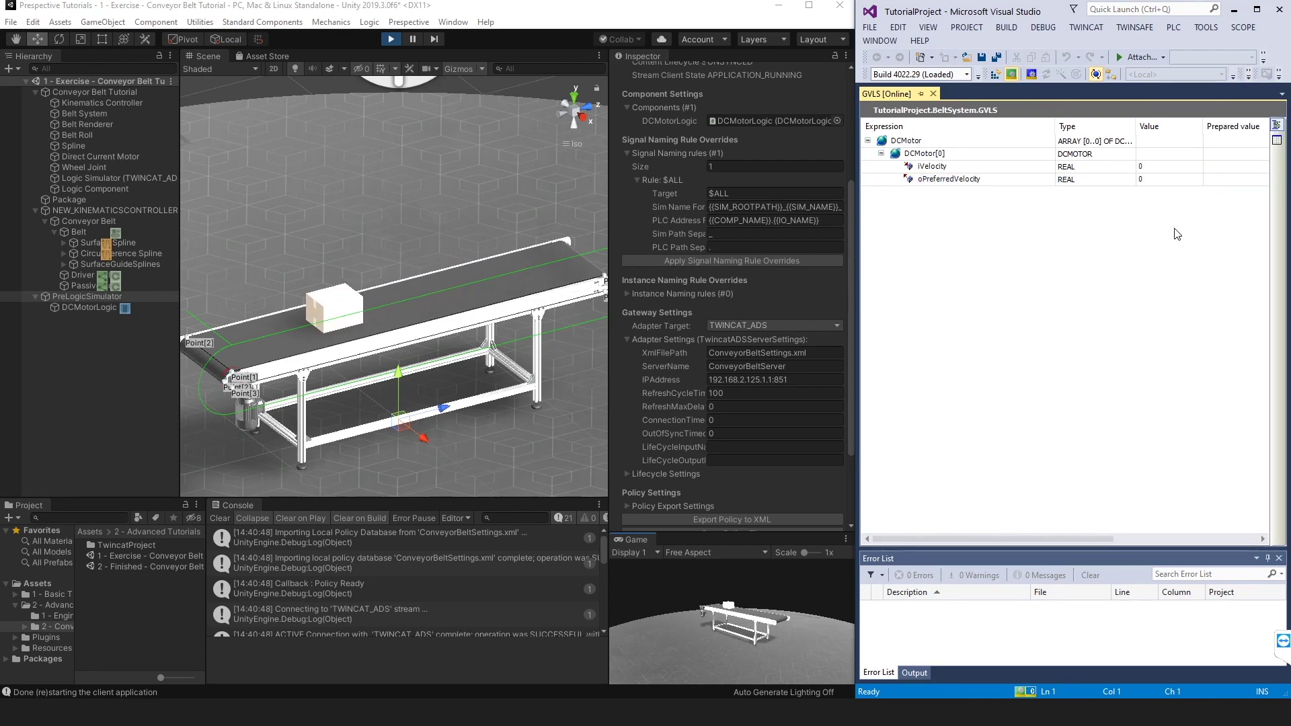